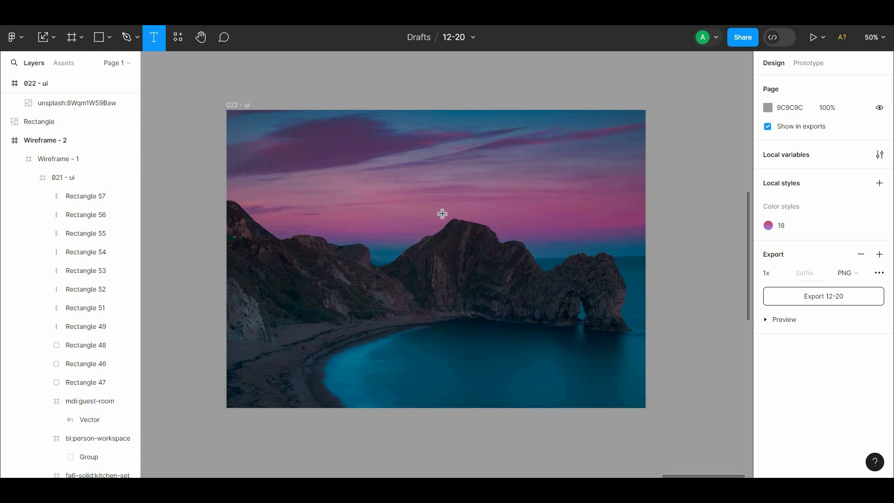
# - Add the text "Search" over the pink sky in the 022 - ui frame
pyautogui.click(420, 183)
pyautogui.write('S')
pyautogui.click(423, 98)
pyautogui.scroll(2, 434, 215)
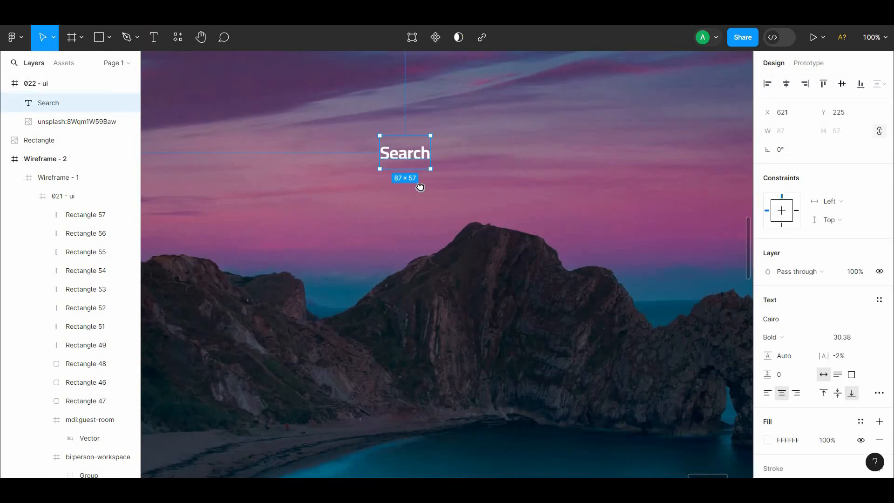
pyautogui.scroll(3, 397, 104)
pyautogui.click(399, 108)
pyautogui.scroll(-2, 400, 187)
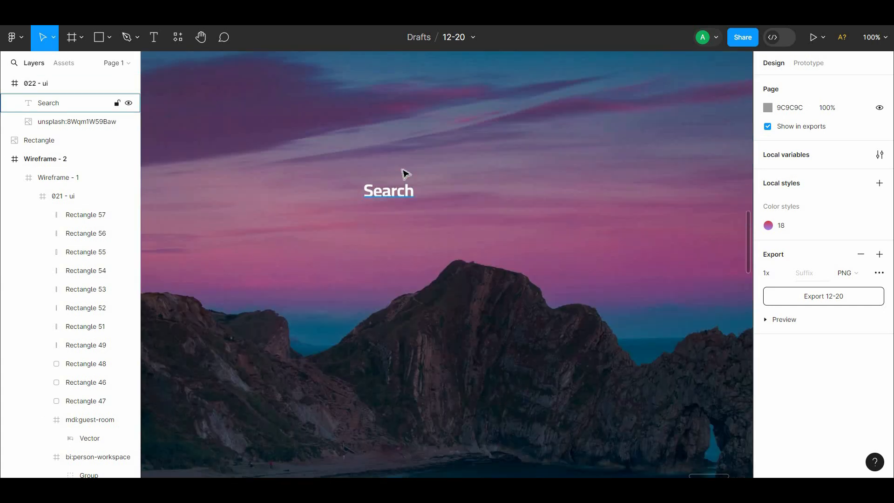
# - Wrap the Search text in an auto layout frame and give the frame a white FFFFFF fill
pyautogui.click(391, 189)
pyautogui.rightClick(391, 191)
pyautogui.click(440, 345)
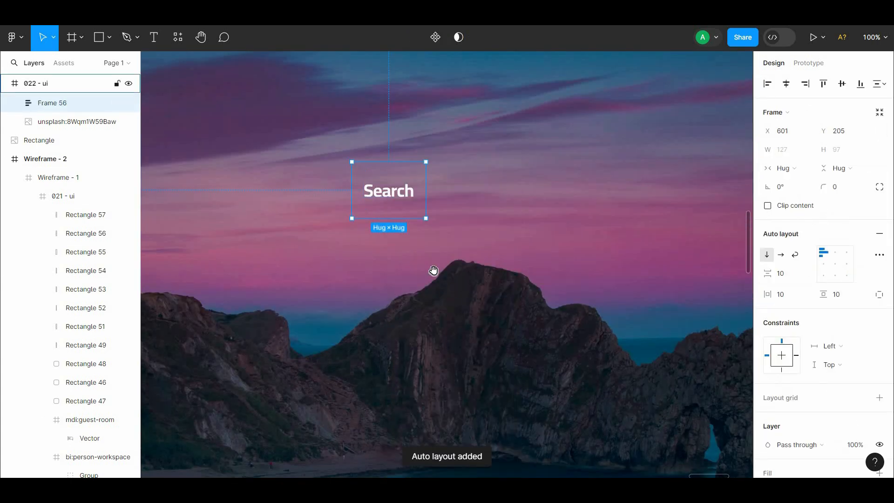
pyautogui.hscroll(-2, 435, 269)
pyautogui.scroll(-3, 884, 326)
pyautogui.click(879, 330)
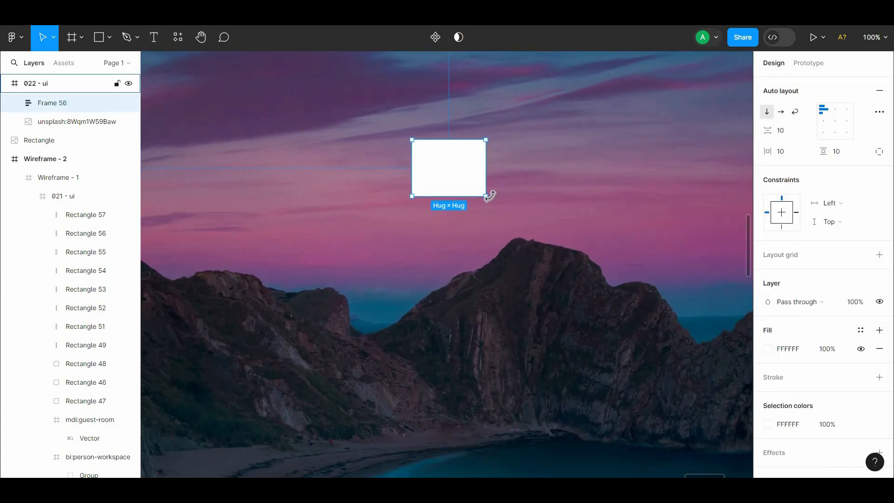
# - Change the Search text's fill colour to grey 777777
pyautogui.doubleClick(446, 167)
pyautogui.click(767, 380)
pyautogui.moveTo(604, 272); pyautogui.dragTo(549, 254)
pyautogui.click(540, 245)
# - Resize the white search frame to 372 × 65 and round its corners
pyautogui.click(483, 182)
pyautogui.moveTo(487, 182); pyautogui.dragTo(628, 175)
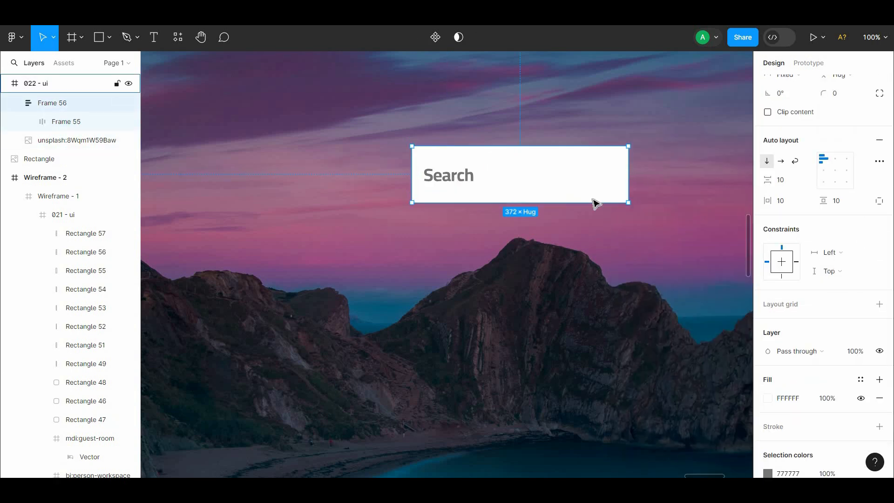
pyautogui.click(587, 209)
pyautogui.click(583, 202)
pyautogui.moveTo(583, 202); pyautogui.dragTo(540, 182)
pyautogui.hotkey('ctrl', 'z')
pyautogui.click(826, 174)
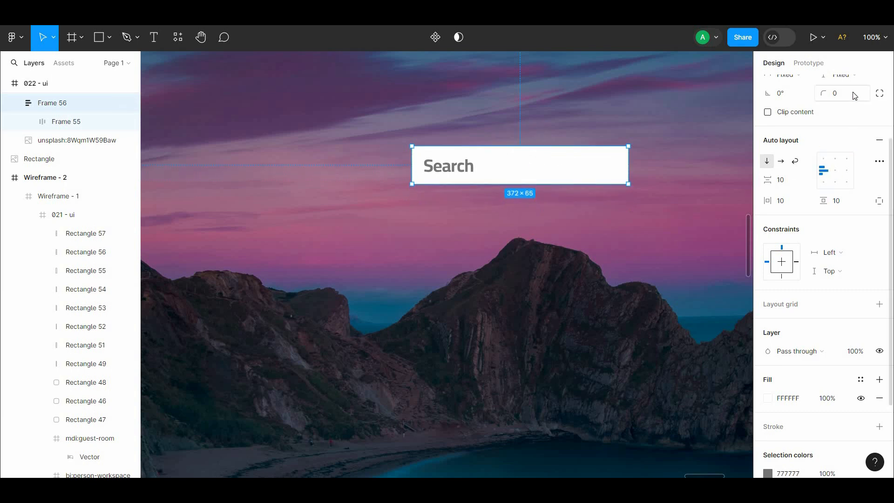
pyautogui.write('2')
pyautogui.click(647, 197)
# - Set the Search text's font weight to SemiBold
pyautogui.scroll(1, 558, 174)
pyautogui.scroll(-2, 498, 159)
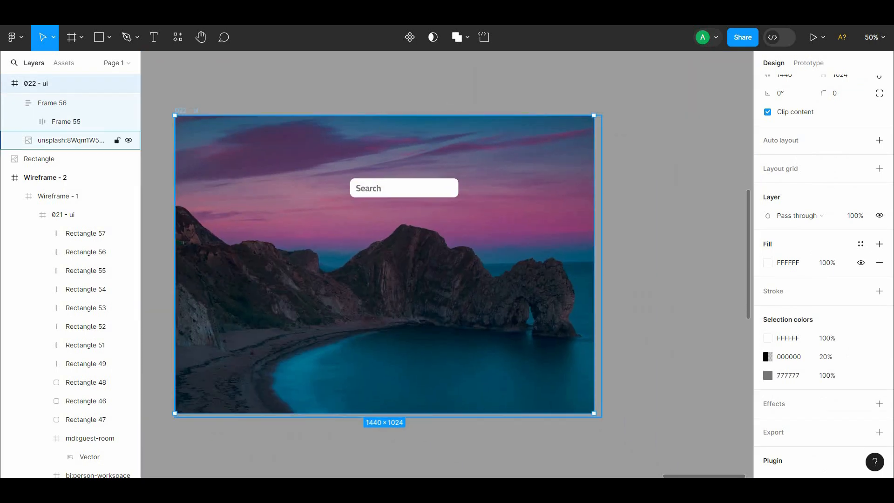
pyautogui.scroll(2, 479, 153)
pyautogui.click(471, 230)
pyautogui.doubleClick(470, 230)
pyautogui.moveTo(889, 232); pyautogui.dragTo(890, 309)
pyautogui.doubleClick(456, 225)
pyautogui.click(781, 246)
pyautogui.click(787, 231)
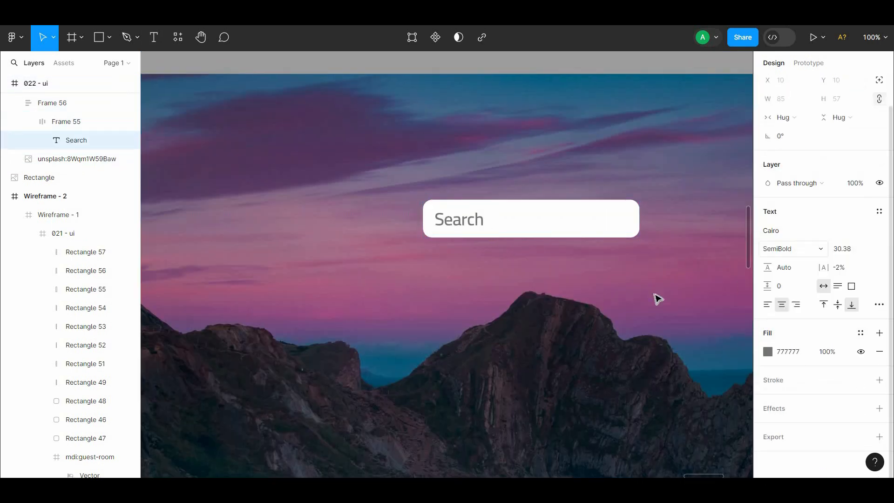
# - Look up plugins with the term "icon" and run Iconify
pyautogui.click(576, 283)
pyautogui.scroll(-1, 575, 283)
pyautogui.doubleClick(460, 199)
pyautogui.rightClick(379, 98)
pyautogui.moveTo(395, 373)
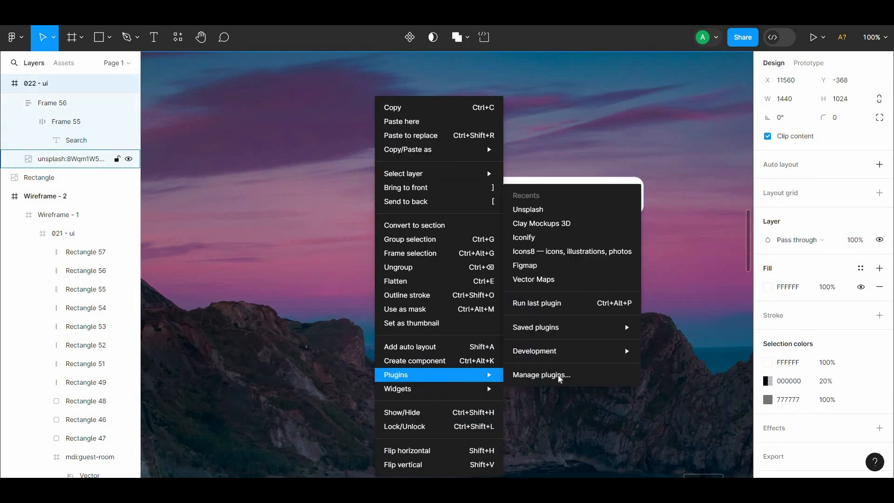
pyautogui.click(539, 373)
pyautogui.write('icon')
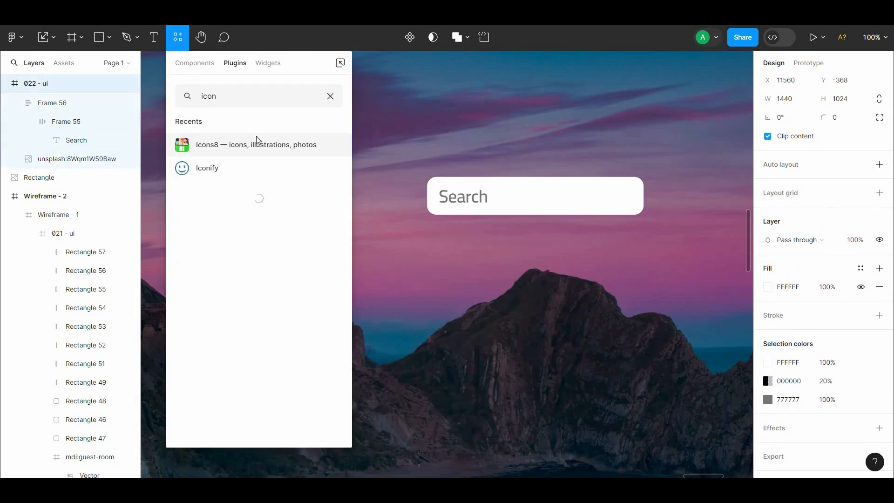
pyautogui.click(246, 173)
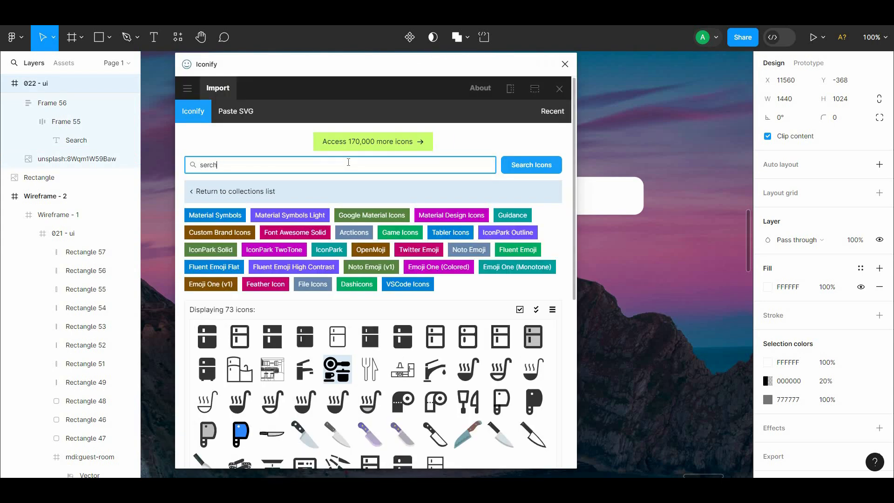
# - Search Iconify for "search" and import the mingcute:search-line icon into the 022 - ui frame
pyautogui.press('Return')
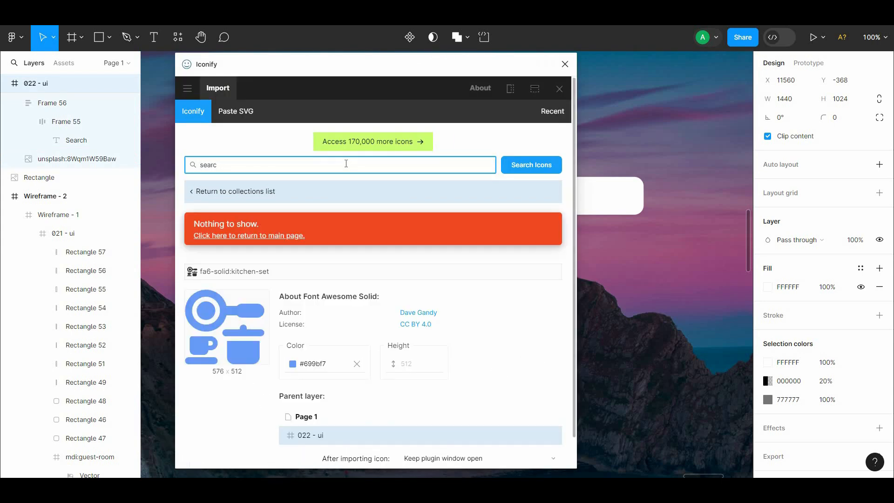
pyautogui.write('h')
pyautogui.press('Return')
pyautogui.scroll(-5, 576, 237)
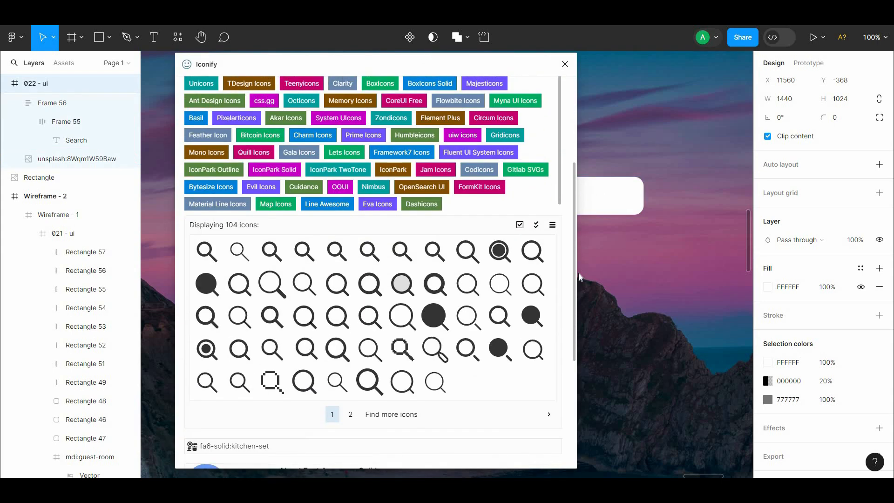
pyautogui.scroll(-5, 557, 248)
pyautogui.click(378, 449)
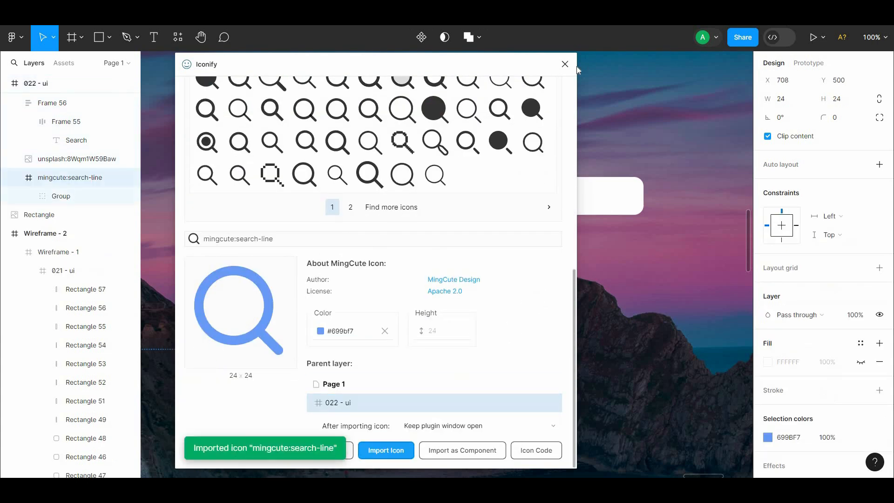
# - Place the search icon on the sky above the white search box and bring it to the front
pyautogui.moveTo(453, 113); pyautogui.dragTo(455, 118)
pyautogui.rightClick(451, 116)
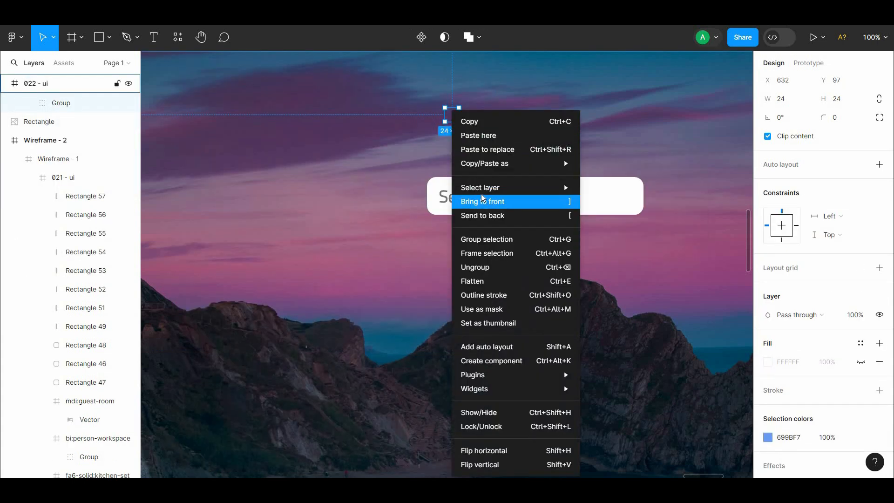
pyautogui.click(483, 199)
pyautogui.rightClick(475, 123)
pyautogui.click(444, 134)
pyautogui.moveTo(386, 90)
pyautogui.mouseDown()
pyautogui.moveTo(450, 163)
pyautogui.moveTo(387, 94)
pyautogui.mouseUp()
# - Move the Search text out of the white box to beside the icon and delete the empty box
pyautogui.keyDown('ctrl'); pyautogui.click(483, 192); pyautogui.keyUp('ctrl')
pyautogui.moveTo(484, 195); pyautogui.dragTo(519, 110)
pyautogui.click(452, 120)
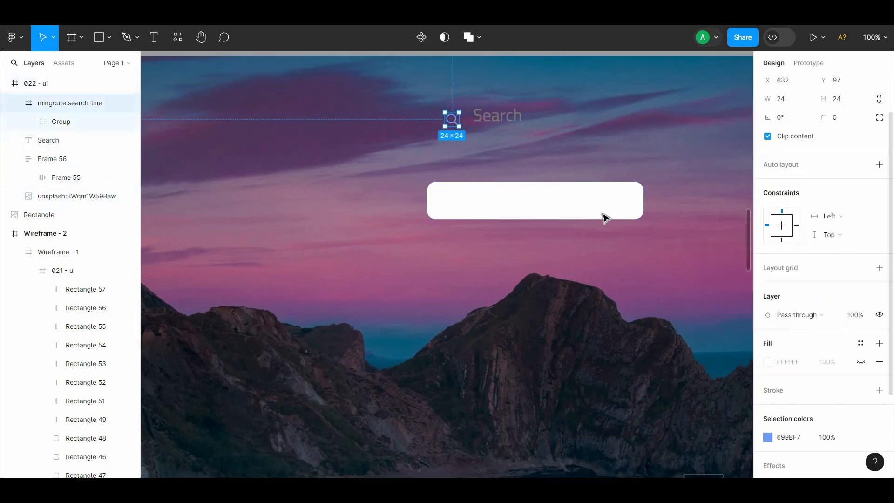
pyautogui.click(605, 215)
pyautogui.press('Delete')
# - Recolour the search icon to grey 777777 by sampling the colour of the Search text
pyautogui.click(452, 120)
pyautogui.click(768, 317)
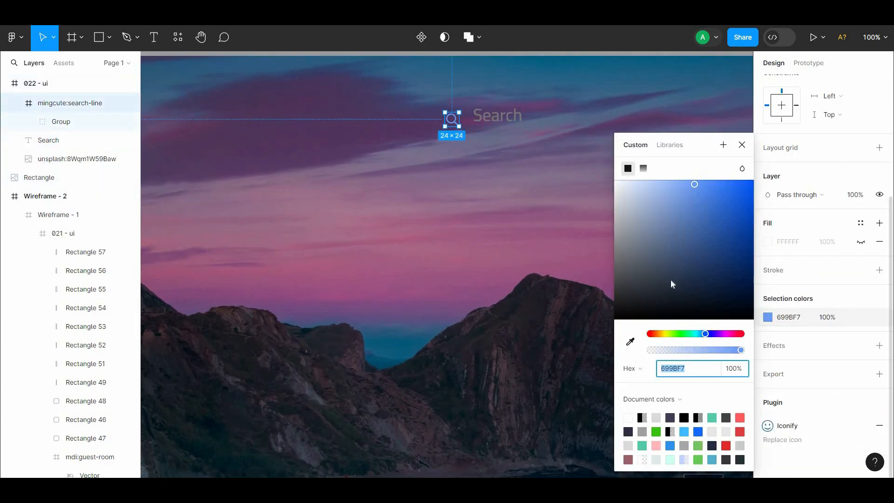
pyautogui.click(630, 343)
pyautogui.click(513, 119)
pyautogui.click(516, 156)
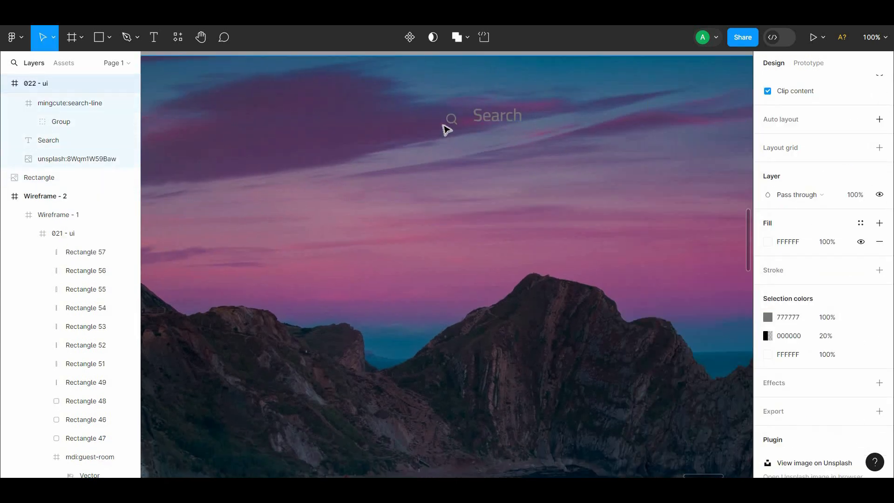
# - Set the search icon's size to 30
pyautogui.click(451, 121)
pyautogui.scroll(2, 892, 150)
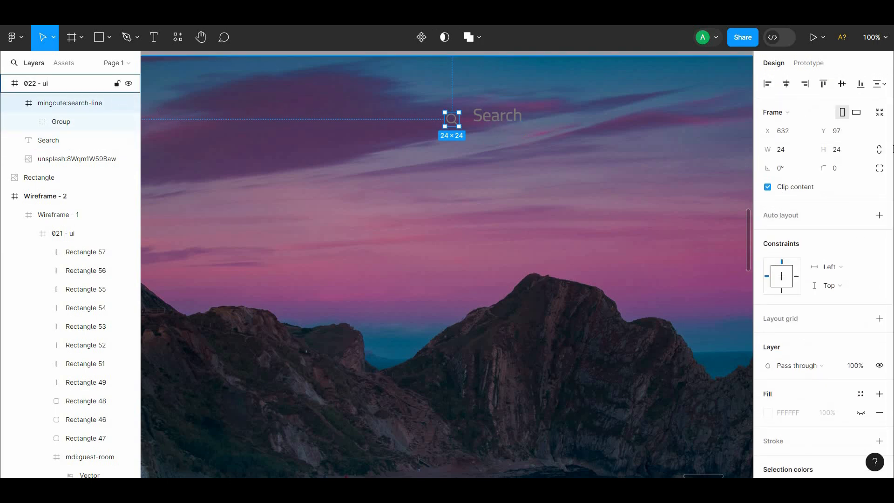
pyautogui.write('30')
pyautogui.click(530, 152)
# - Align the search icon and Search text on their vertical centres and set the spacing between them to 16
pyautogui.click(481, 122)
pyautogui.keyDown('shift'); pyautogui.click(453, 121); pyautogui.keyUp('shift')
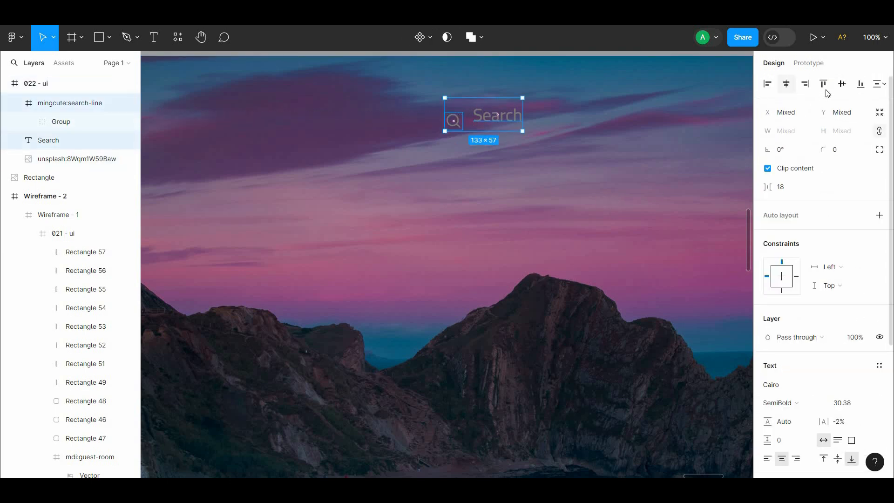
pyautogui.write('16')
pyautogui.click(663, 185)
pyautogui.scroll(1, 512, 133)
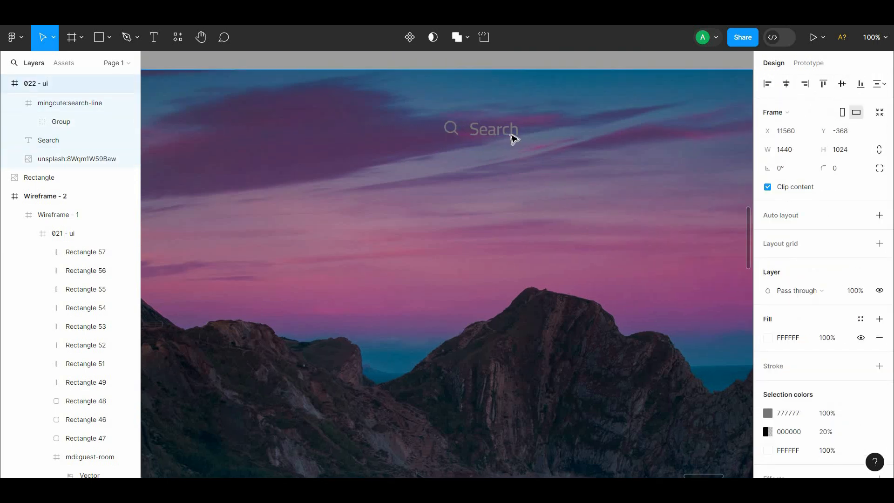
pyautogui.click(510, 132)
pyautogui.keyDown('shift'); pyautogui.click(453, 132); pyautogui.keyUp('shift')
pyautogui.click(781, 191)
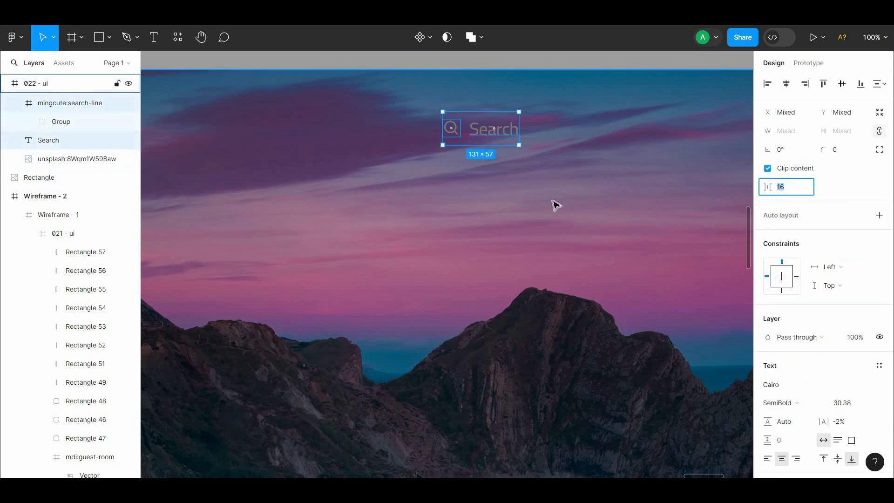
pyautogui.press('Return')
# - Wrap the icon and Search text in an auto layout frame with 16 horizontal padding and a white fill
pyautogui.rightClick(486, 125)
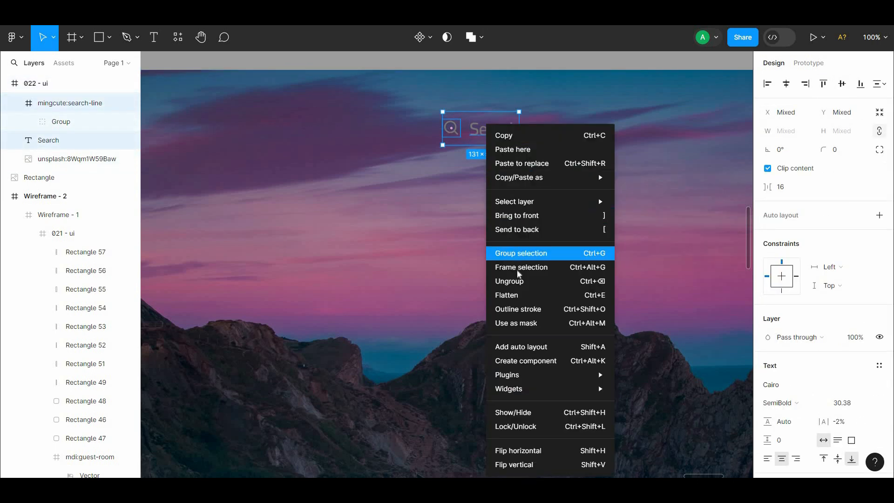
pyautogui.click(527, 346)
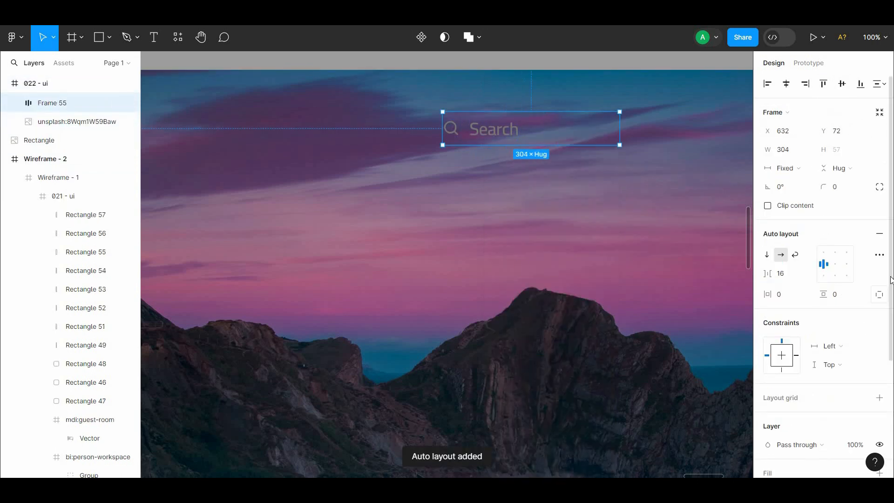
pyautogui.scroll(-3, 884, 279)
pyautogui.click(880, 325)
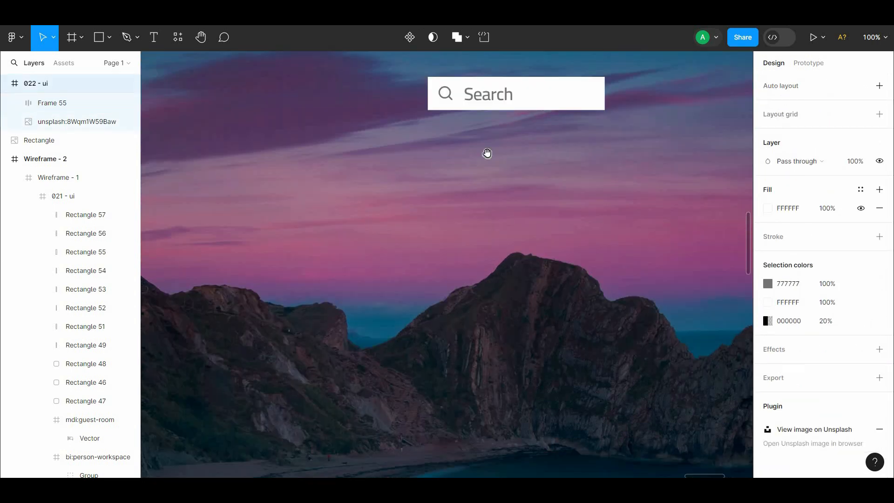
# - Round the search bar's corners with a radius of 24
pyautogui.write('24')
pyautogui.click(602, 211)
pyautogui.moveTo(540, 146); pyautogui.dragTo(525, 223)
pyautogui.hotkey('ctrl', '-')
# - Widen the search bar and position it near the middle of the image, just above the central rock peak
pyautogui.click(486, 184)
pyautogui.click(843, 168)
pyautogui.click(487, 187)
pyautogui.click(438, 213)
pyautogui.moveTo(494, 218); pyautogui.dragTo(493, 230)
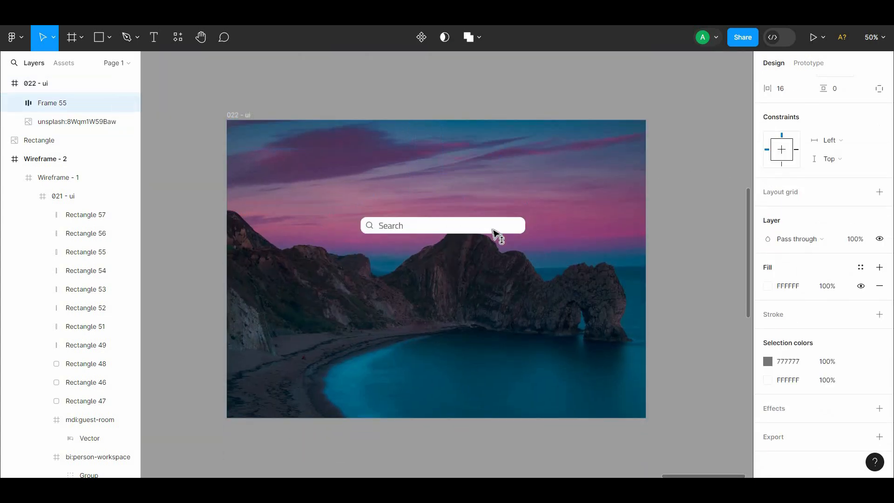
pyautogui.click(674, 225)
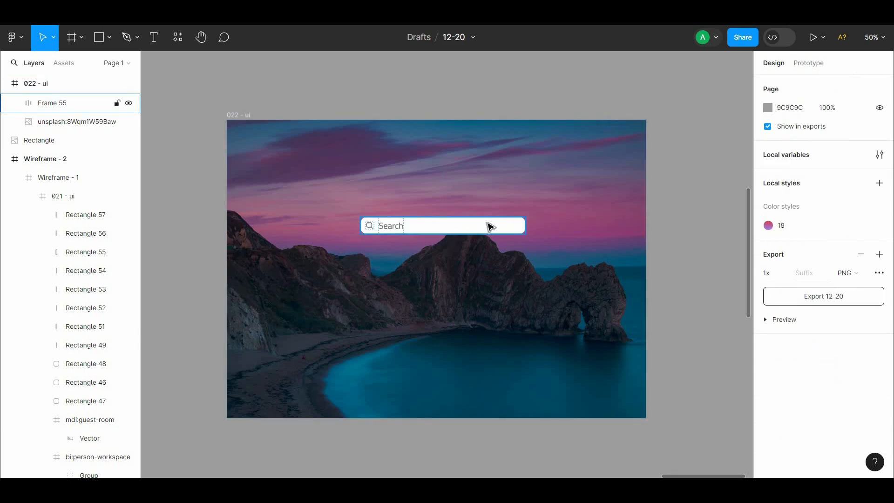
# - Duplicate the search icon's magnifier shape outside the search bar, beside its far end
pyautogui.doubleClick(371, 224)
pyautogui.moveTo(369, 225); pyautogui.dragTo(542, 228)
pyautogui.hotkey('ctrl', '+')
pyautogui.moveTo(567, 262); pyautogui.dragTo(484, 267)
# - Search Iconify for "microphone" and import the typcn:microphone icon into the 022 - ui frame
pyautogui.rightClick(353, 283)
pyautogui.moveTo(403, 375)
pyautogui.click(502, 209)
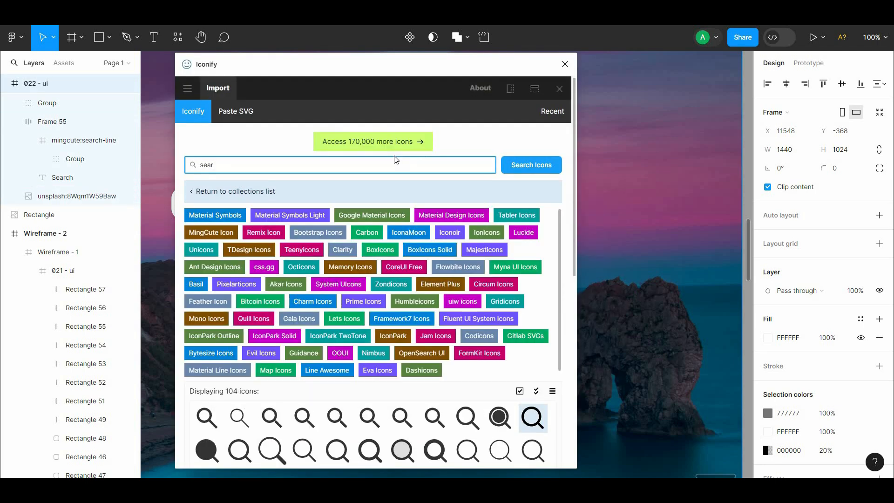
pyautogui.write('microphone')
pyautogui.press('Return')
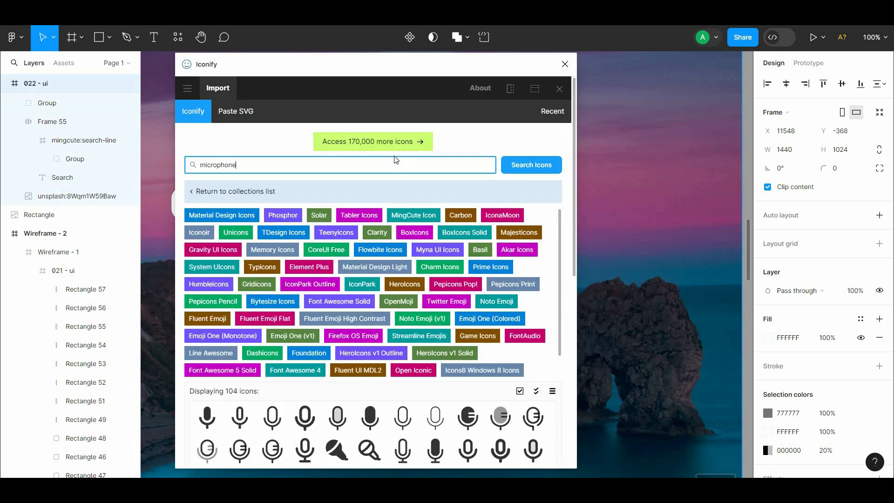
pyautogui.scroll(-4, 567, 280)
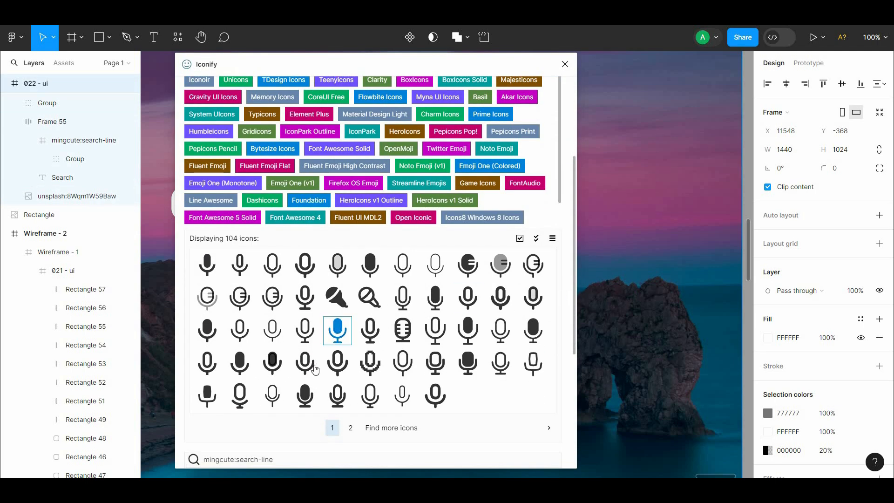
pyautogui.doubleClick(305, 395)
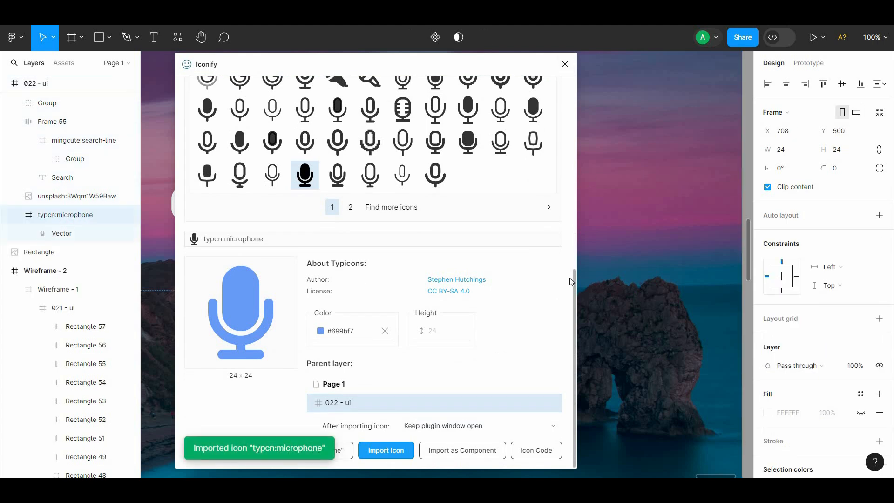
# - Search Iconify for "more" icons
pyautogui.scroll(8, 568, 277)
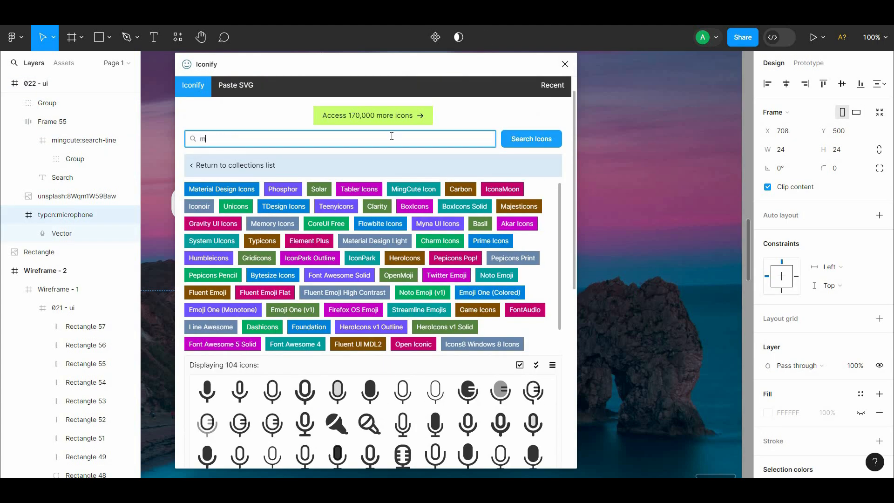
pyautogui.write('nue')
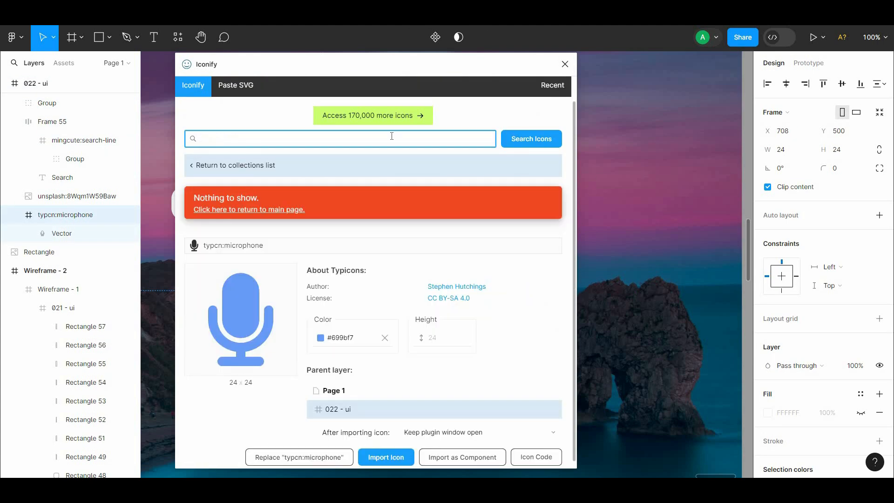
pyautogui.write('more')
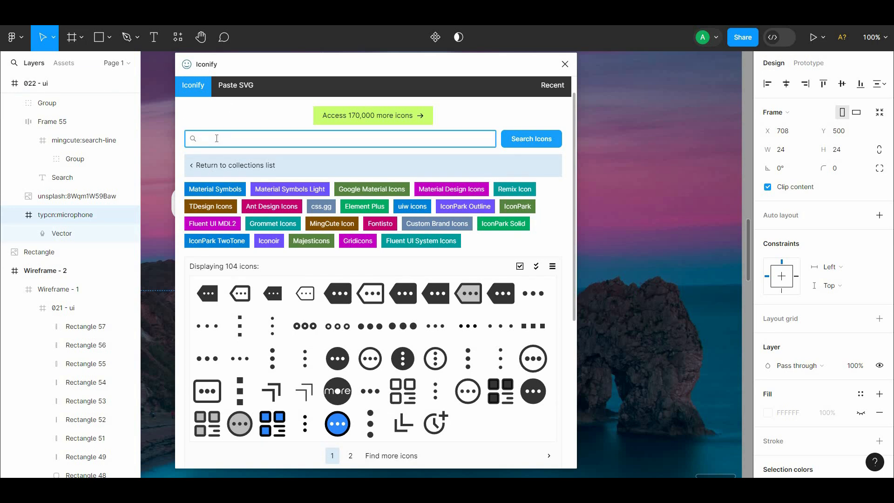
pyautogui.press('BackSpace')
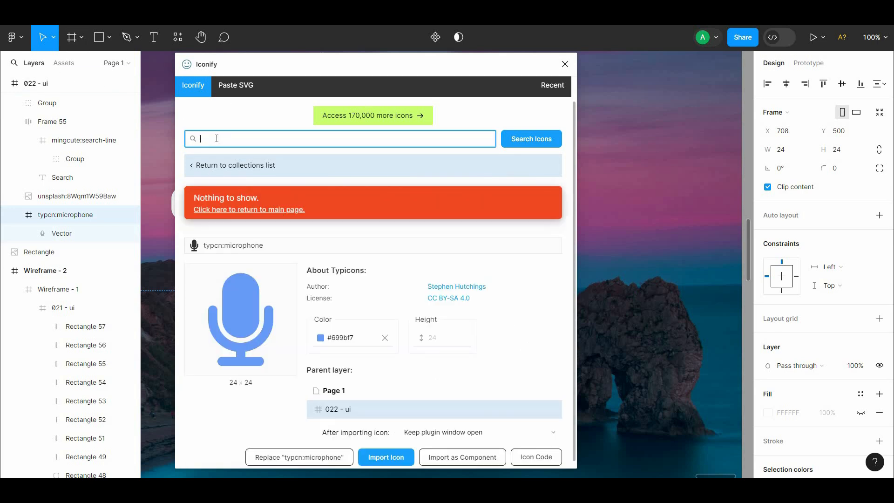
# - Search Iconify for "menu", import the mingcute:menu-fill icon into the 022 - ui frame and close the plugin
pyautogui.write('menu')
pyautogui.scroll(-5, 385, 447)
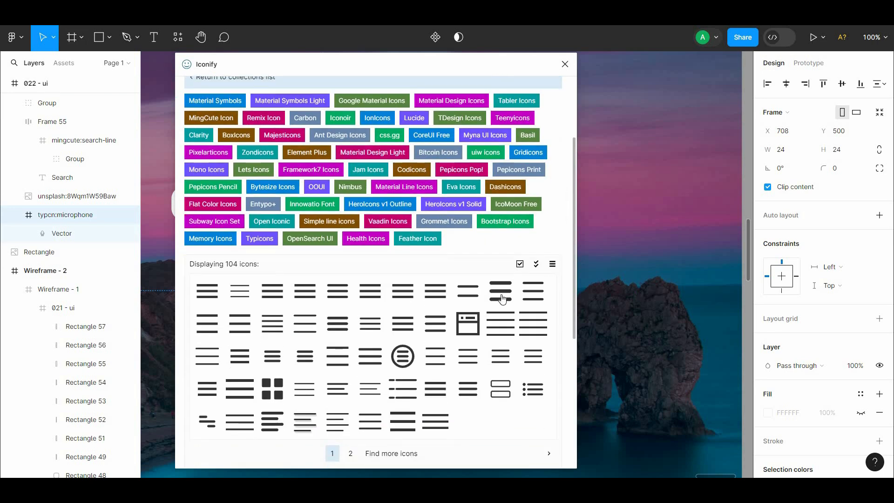
pyautogui.click(385, 450)
pyautogui.click(564, 63)
# - Move the menu icon into the sky above the search bar's far end and bring it to the front
pyautogui.moveTo(367, 319); pyautogui.dragTo(578, 228)
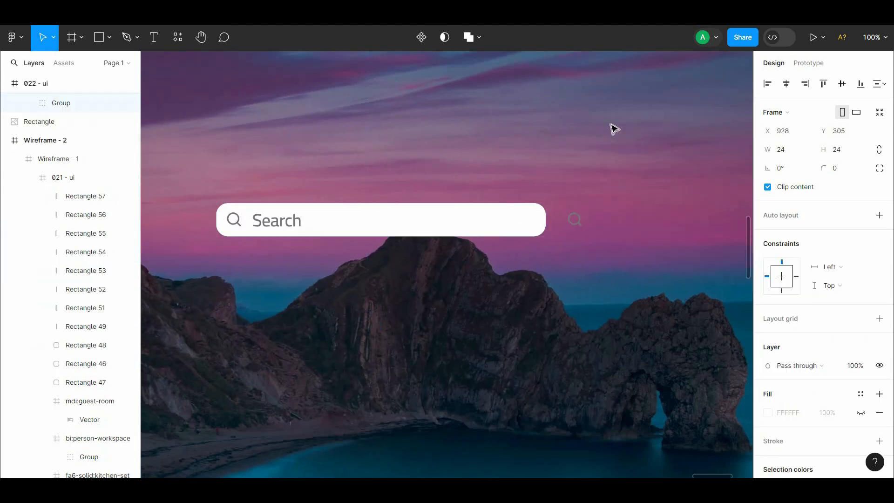
pyautogui.rightClick(613, 130)
pyautogui.click(631, 201)
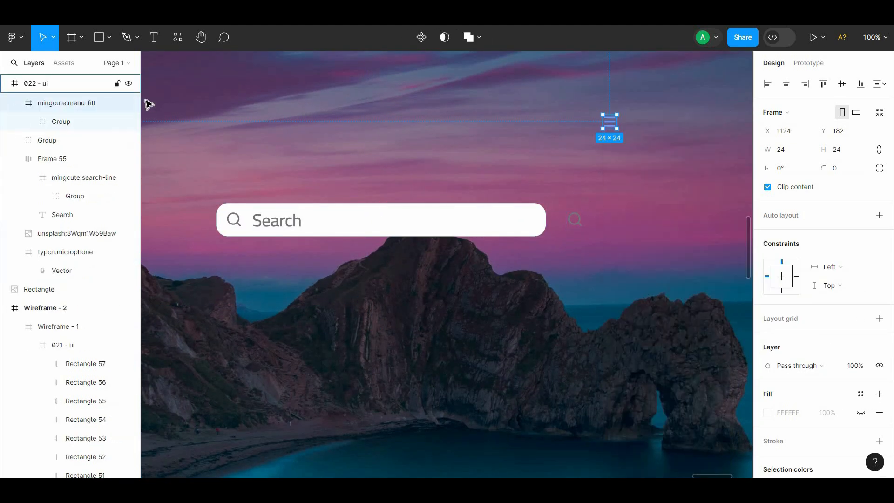
pyautogui.scroll(-2, 137, 100)
pyautogui.moveTo(138, 99); pyautogui.dragTo(138, 100)
pyautogui.click(111, 214)
pyautogui.hotkey('ctrl', '-')
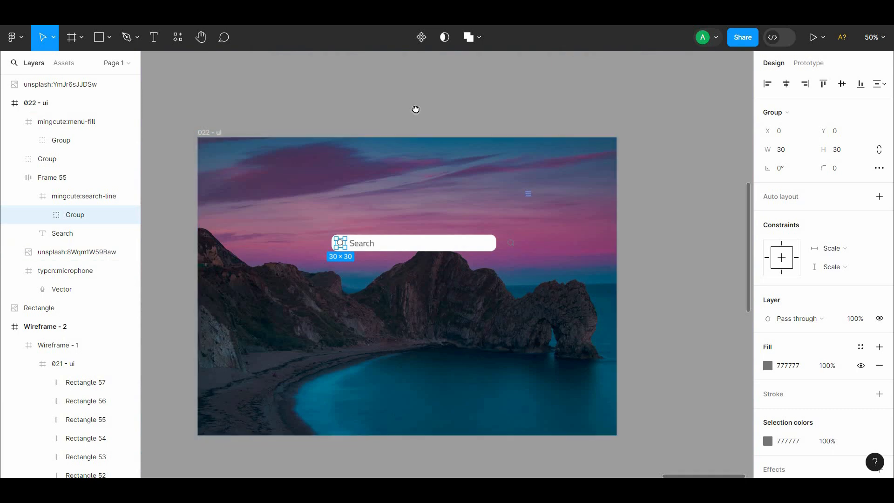
pyautogui.click(200, 134)
pyautogui.moveTo(304, 253)
pyautogui.mouseDown()
pyautogui.moveTo(234, 145)
pyautogui.moveTo(228, 107)
pyautogui.mouseUp()
pyautogui.moveTo(214, 76)
pyautogui.mouseDown()
pyautogui.moveTo(666, 433)
pyautogui.moveTo(693, 271)
pyautogui.mouseUp()
pyautogui.click(433, 265)
pyautogui.doubleClick(435, 267)
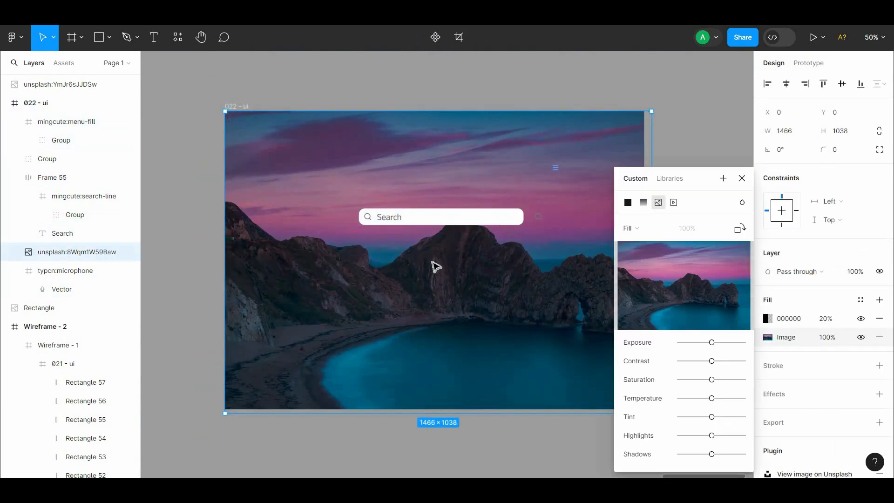
# - Bring the typcn:microphone icon in front of the landscape image
pyautogui.click(62, 289)
pyautogui.click(40, 271)
pyautogui.rightClick(435, 261)
pyautogui.click(438, 221)
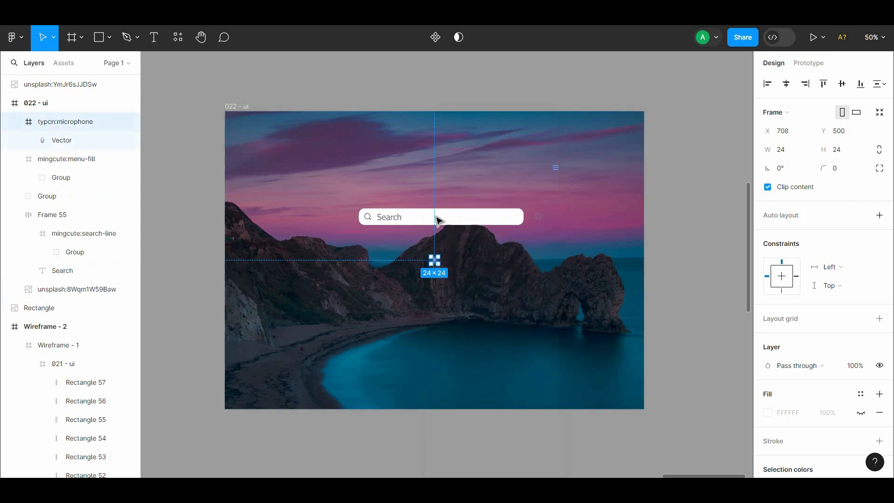
# - Change the colour of both the microphone and menu icons to white (FFFFFF)
pyautogui.scroll(2, 449, 210)
pyautogui.keyDown('shift'); pyautogui.click(640, 170); pyautogui.keyUp('shift')
pyautogui.scroll(-3, 852, 372)
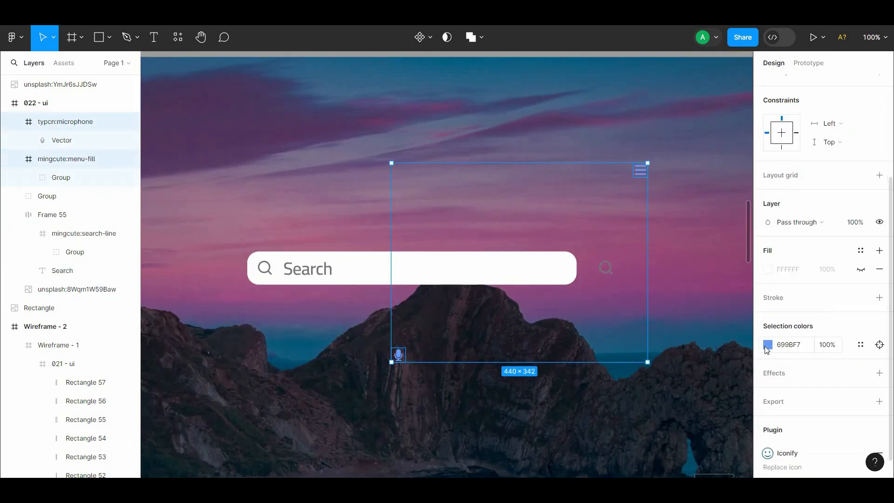
pyautogui.click(767, 346)
pyautogui.moveTo(680, 242); pyautogui.dragTo(528, 122)
pyautogui.click(529, 121)
pyautogui.hotkey('ctrl', '-')
pyautogui.moveTo(529, 152); pyautogui.dragTo(499, 122)
pyautogui.moveTo(400, 239); pyautogui.dragTo(455, 240)
pyautogui.click(447, 282)
pyautogui.click(256, 128)
pyautogui.moveTo(244, 125); pyautogui.dragTo(250, 126)
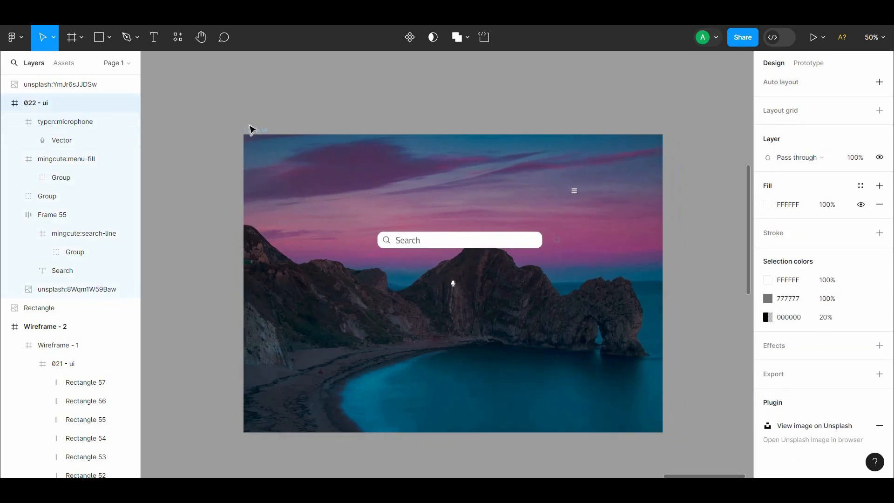
# - Resize the menu icon to 30 × 30
pyautogui.click(562, 189)
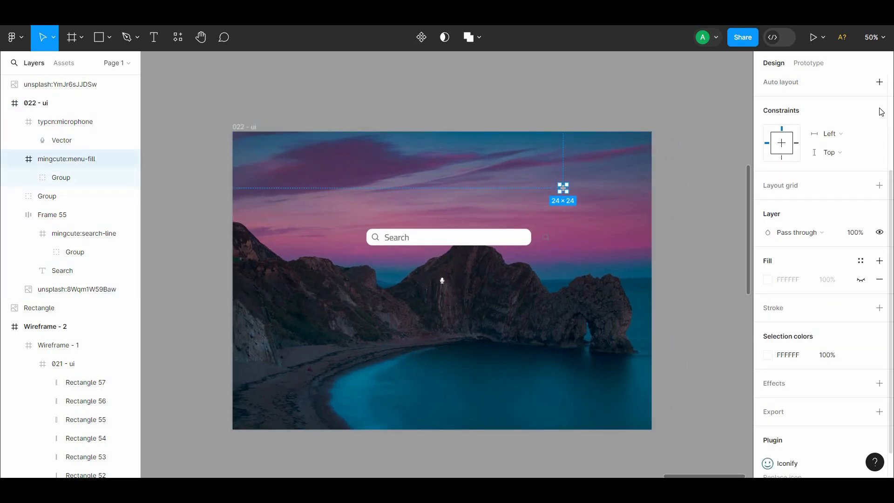
pyautogui.scroll(3, 881, 112)
pyautogui.keyDown('shift'); pyautogui.click(441, 281); pyautogui.keyUp('shift')
pyautogui.click(562, 189)
pyautogui.scroll(1, 885, 108)
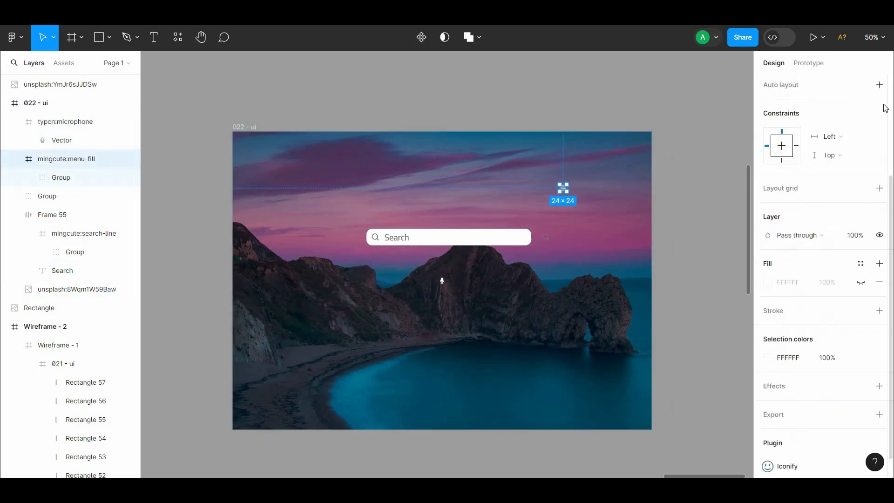
pyautogui.scroll(3, 885, 108)
pyautogui.write('30')
pyautogui.click(728, 154)
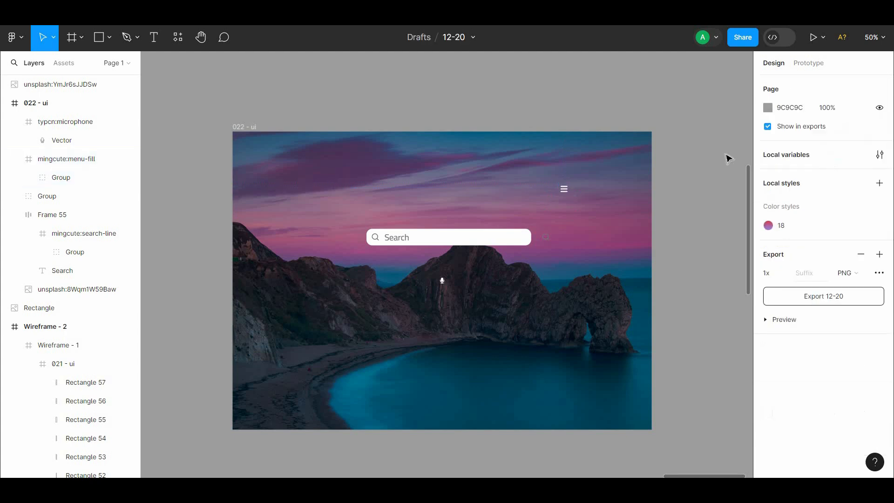
# - Move the menu icon into the image's upper-right corner, about 68 px below the image's upper edge
pyautogui.click(563, 190)
pyautogui.moveTo(625, 158); pyautogui.dragTo(648, 160)
pyautogui.hotkey('alt', 'shift')
pyautogui.hotkey('alt', 'Right')
pyautogui.hotkey('alt', 'Right')
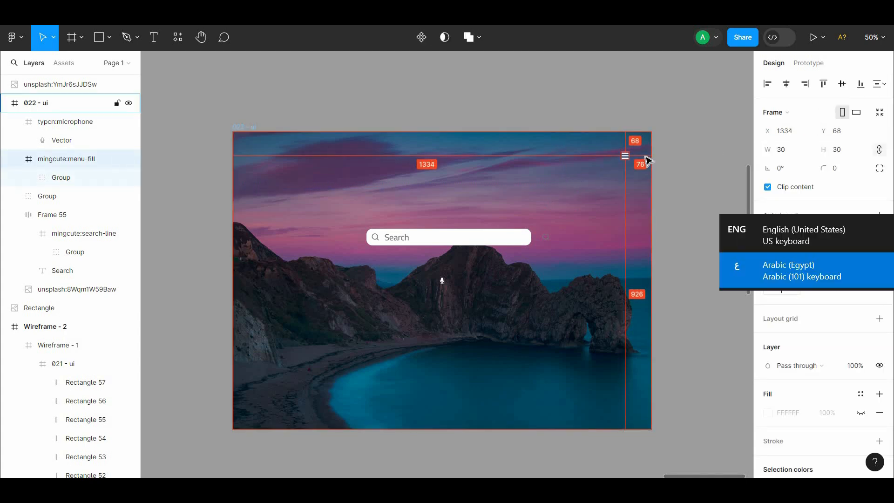
pyautogui.click(551, 129)
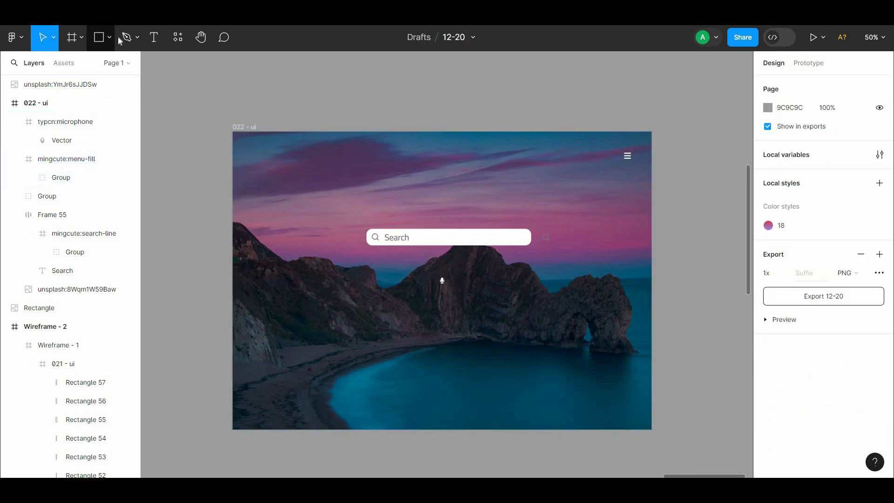
# - Set the fill of the duplicated magnifier outside the search bar to white (FFFFFF)
pyautogui.click(43, 39)
pyautogui.click(54, 38)
pyautogui.click(52, 66)
pyautogui.scroll(1, 421, 224)
pyautogui.moveTo(420, 223); pyautogui.dragTo(211, 174)
pyautogui.click(461, 202)
pyautogui.click(767, 441)
pyautogui.moveTo(626, 193); pyautogui.dragTo(611, 175)
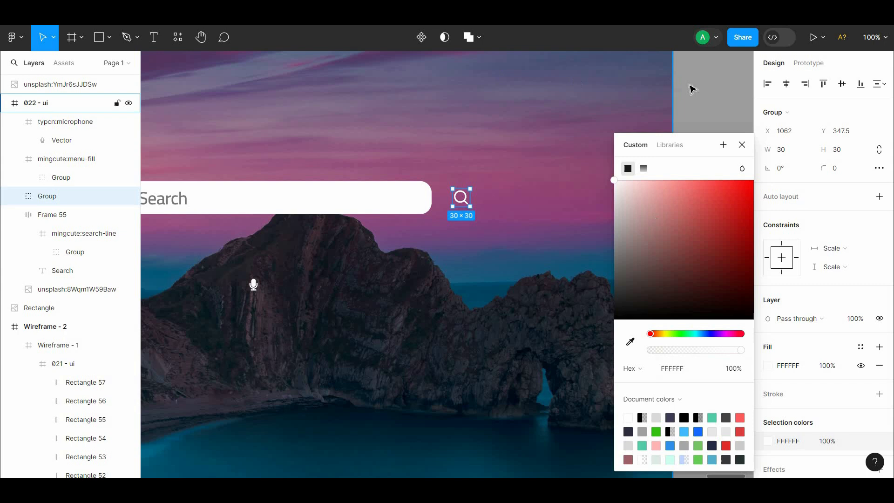
pyautogui.click(690, 89)
# - Move the microphone icon beside the duplicated magnifier and give it an auto layout with centred alignment
pyautogui.moveTo(243, 296); pyautogui.dragTo(543, 177)
pyautogui.rightClick(543, 176)
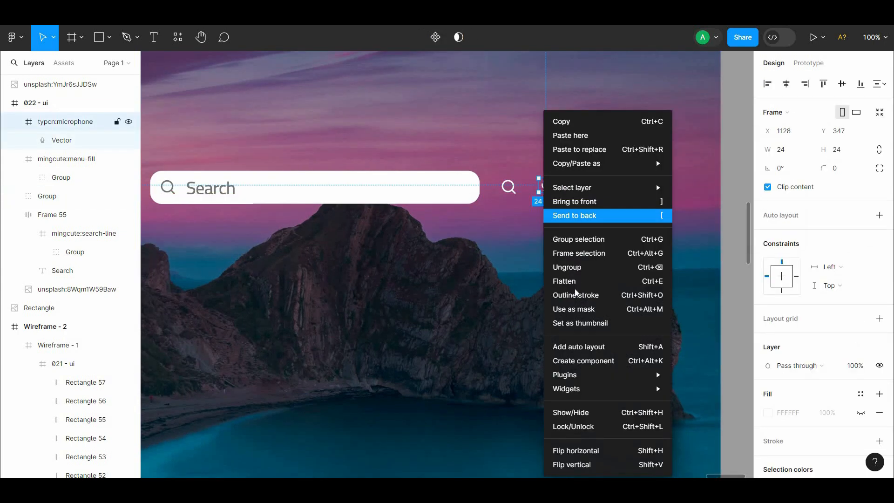
pyautogui.click(577, 345)
pyautogui.click(840, 266)
# - Make the microphone frame's fill visible and colour it blue (226F9F), starting from a shade sampled off the sea in the image
pyautogui.scroll(-4, 857, 302)
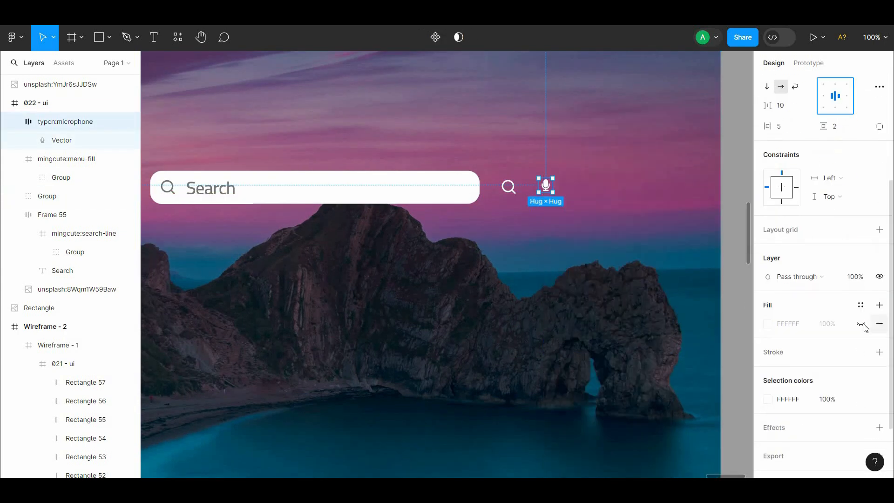
pyautogui.click(878, 305)
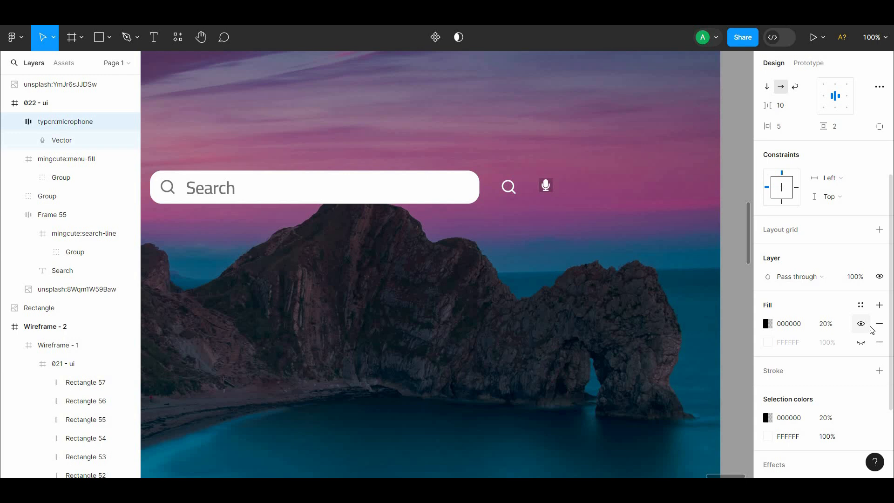
pyautogui.click(879, 323)
pyautogui.click(861, 323)
pyautogui.click(768, 323)
pyautogui.click(656, 199)
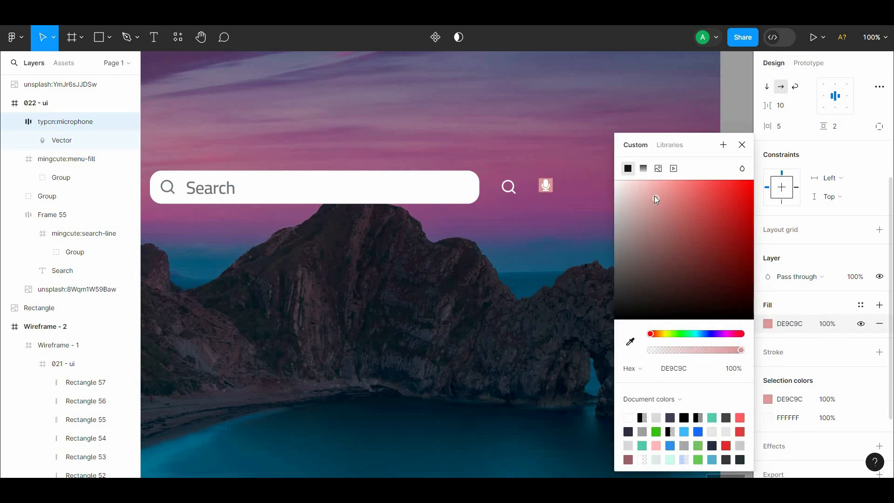
pyautogui.moveTo(656, 200); pyautogui.dragTo(652, 247)
pyautogui.click(630, 342)
pyautogui.click(538, 269)
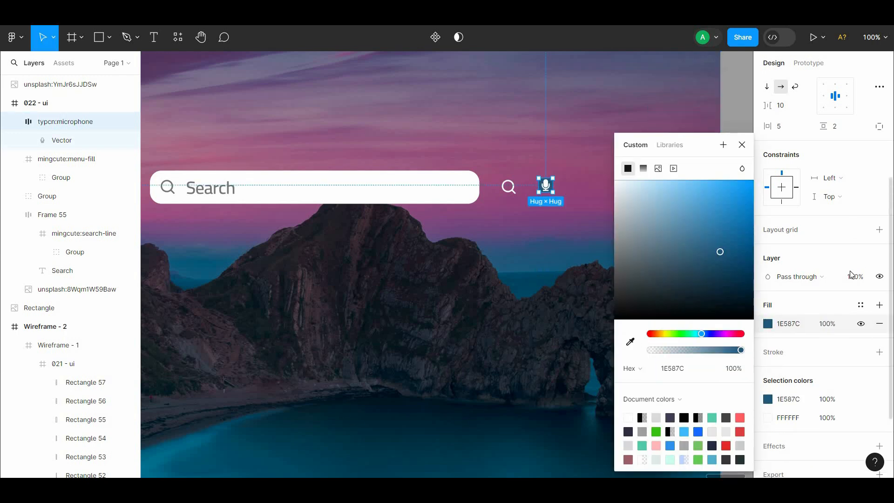
pyautogui.click(697, 225)
# - Round the microphone frame's corners with a radius of 5 and set its horizontal and vertical padding to 10
pyautogui.scroll(4, 885, 261)
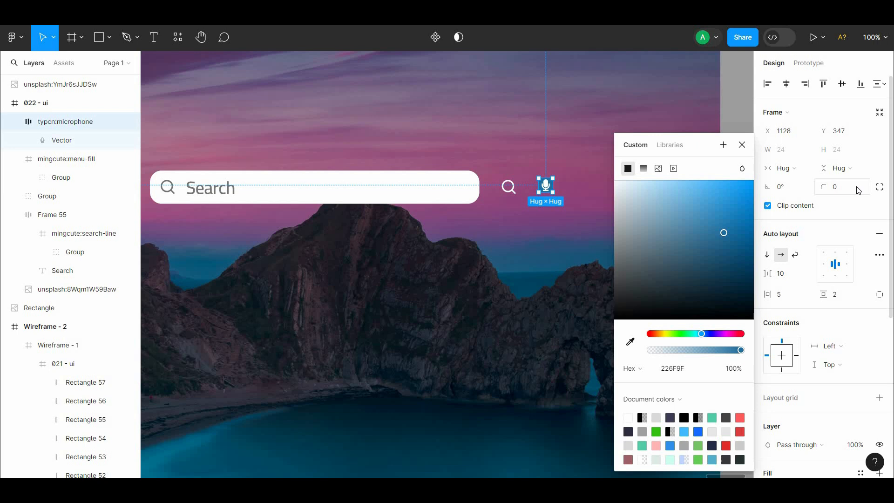
pyautogui.click(810, 187)
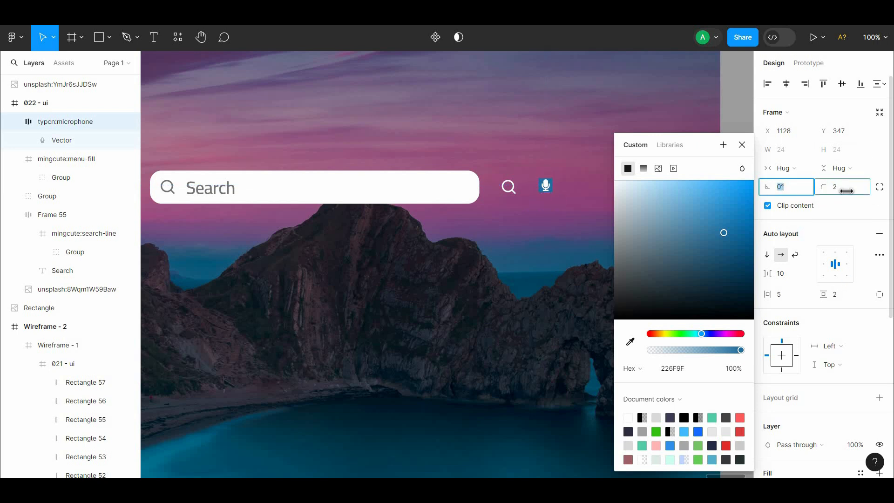
pyautogui.moveTo(767, 295); pyautogui.dragTo(785, 295)
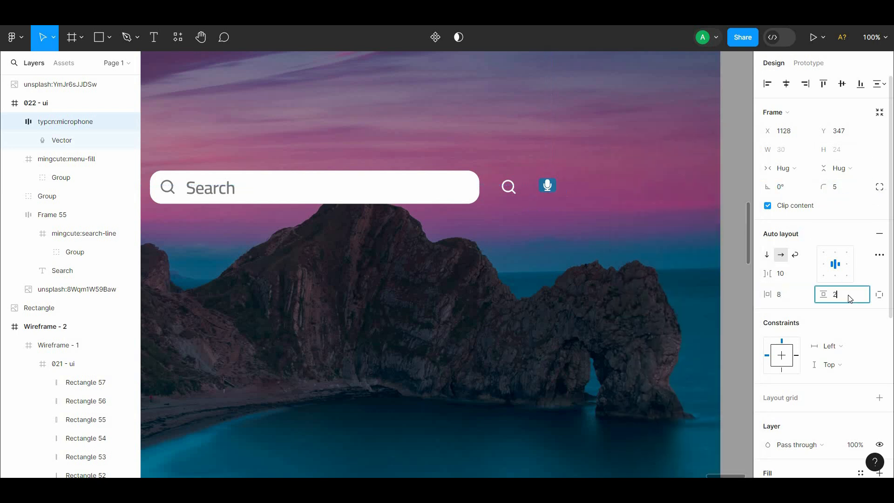
pyautogui.write('10')
pyautogui.click(672, 102)
# - Widen the microphone frame to about 49 px and line it up with the duplicated magnifier
pyautogui.moveTo(641, 125); pyautogui.dragTo(637, 145)
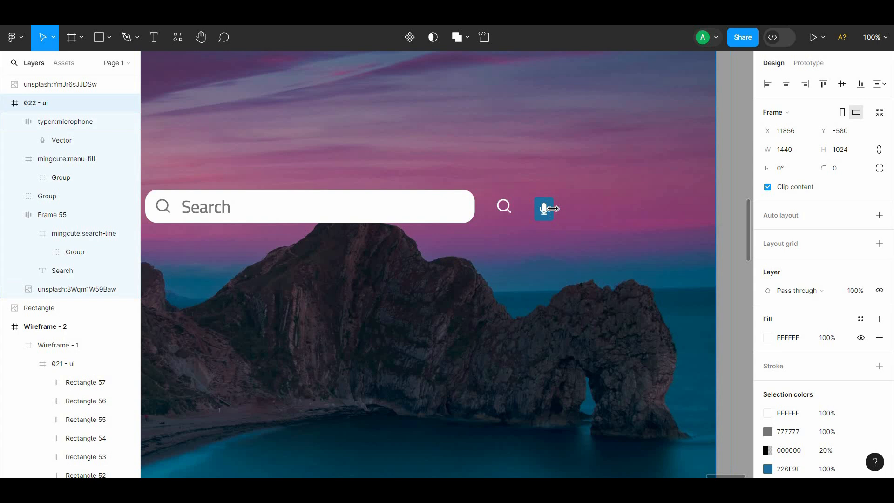
pyautogui.click(549, 208)
pyautogui.moveTo(554, 209)
pyautogui.mouseDown()
pyautogui.moveTo(562, 209)
pyautogui.moveTo(551, 203)
pyautogui.mouseUp()
pyautogui.click(718, 195)
# - Add an auto layout with centred alignment to the duplicated magnifier outside the search bar
pyautogui.click(504, 206)
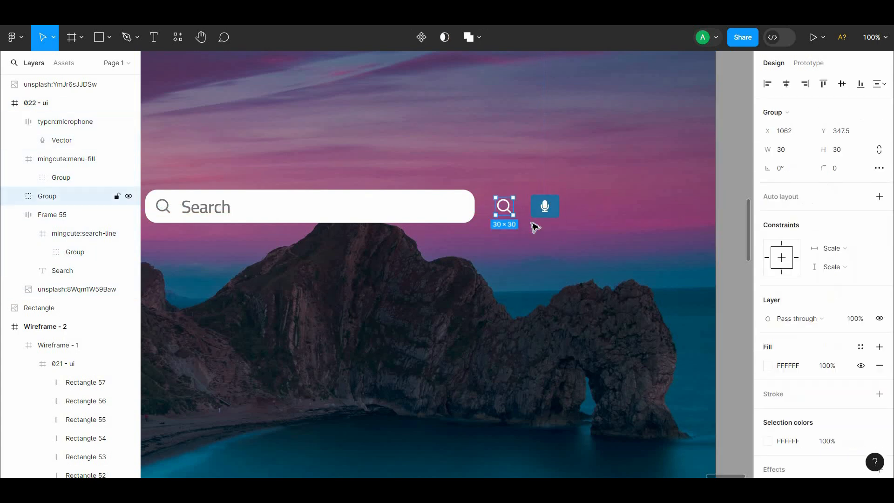
pyautogui.rightClick(504, 206)
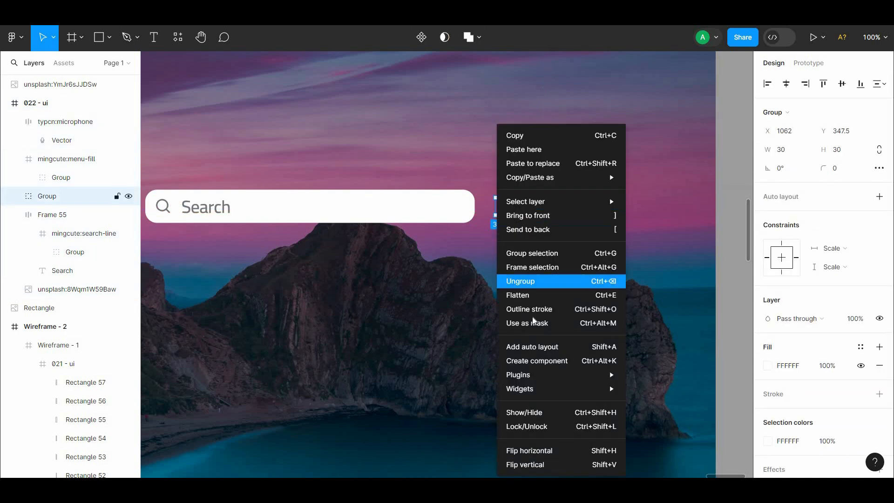
pyautogui.click(540, 347)
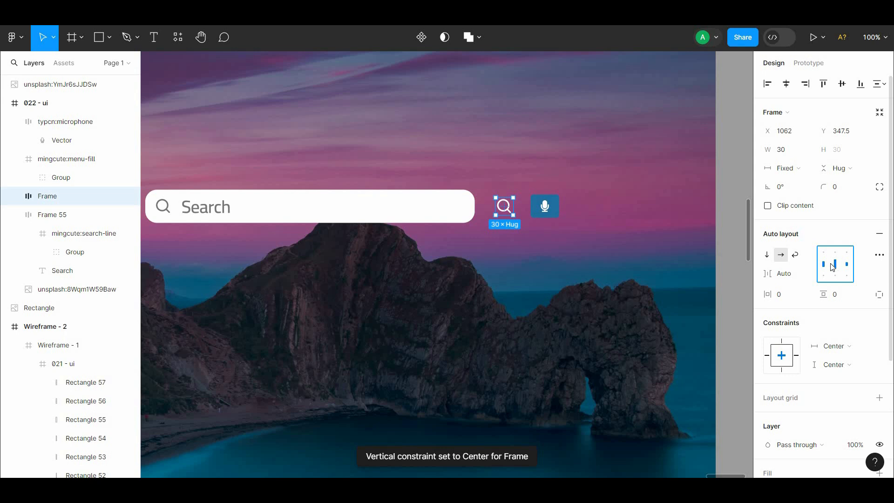
# - Try to recolour the duplicated magnifier itself with the blue sampled from the microphone frame
pyautogui.scroll(-5, 819, 279)
pyautogui.click(768, 379)
pyautogui.click(630, 341)
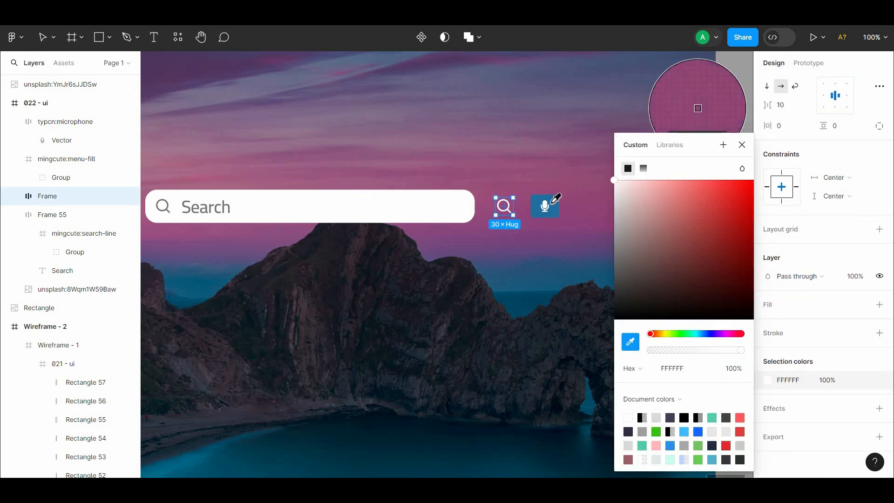
pyautogui.click(551, 212)
# - Add a fill to the magnifier's frame and colour it with the blue (226F9F) sampled from the microphone frame
pyautogui.click(880, 305)
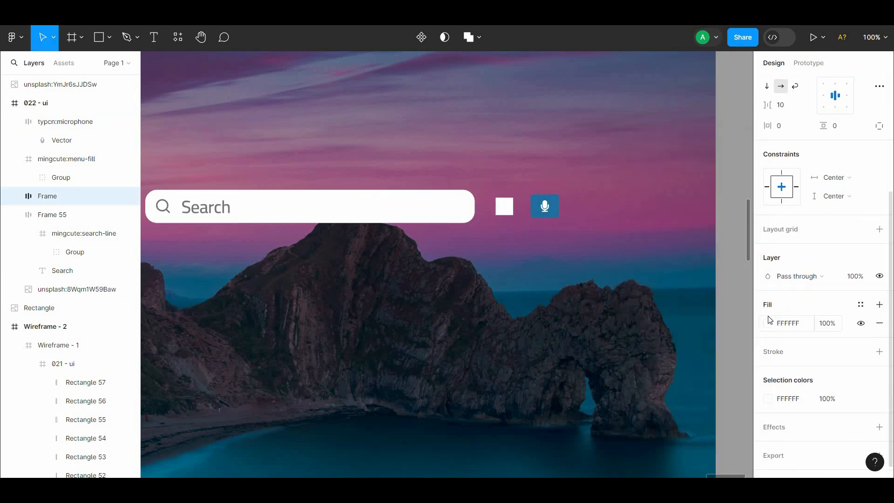
pyautogui.click(767, 322)
pyautogui.click(630, 341)
pyautogui.click(552, 211)
# - Copy the microphone frame's corner radius of 5 onto the magnifier's frame
pyautogui.scroll(2, 883, 148)
pyautogui.scroll(2, 883, 150)
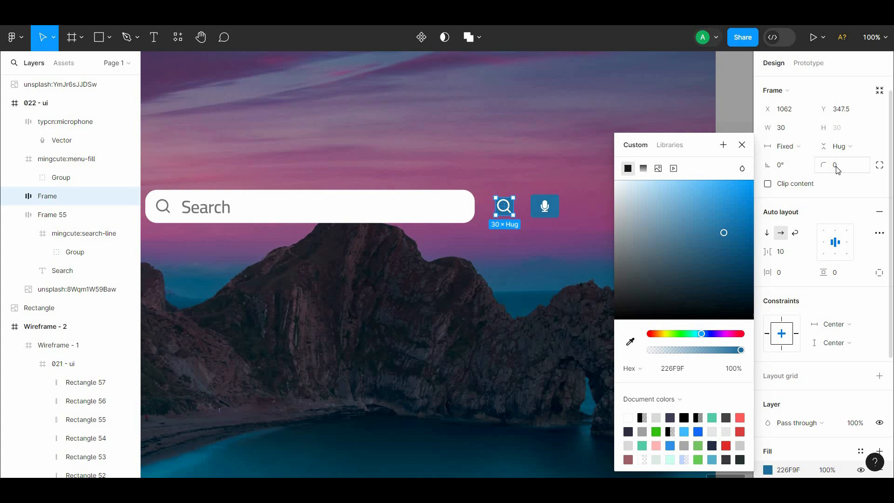
pyautogui.click(553, 213)
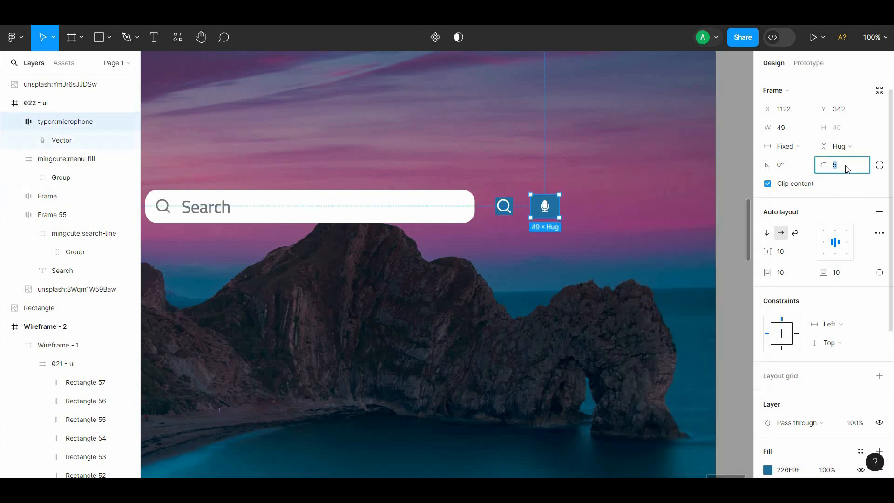
pyautogui.click(506, 208)
pyautogui.click(735, 192)
pyautogui.scroll(-1, 513, 197)
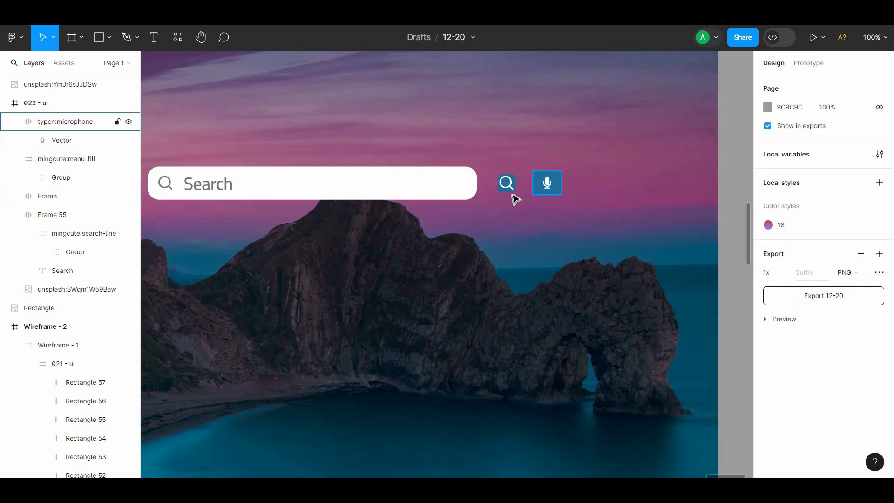
pyautogui.click(508, 186)
pyautogui.moveTo(516, 185); pyautogui.dragTo(589, 188)
pyautogui.hotkey('ctrl', 'z')
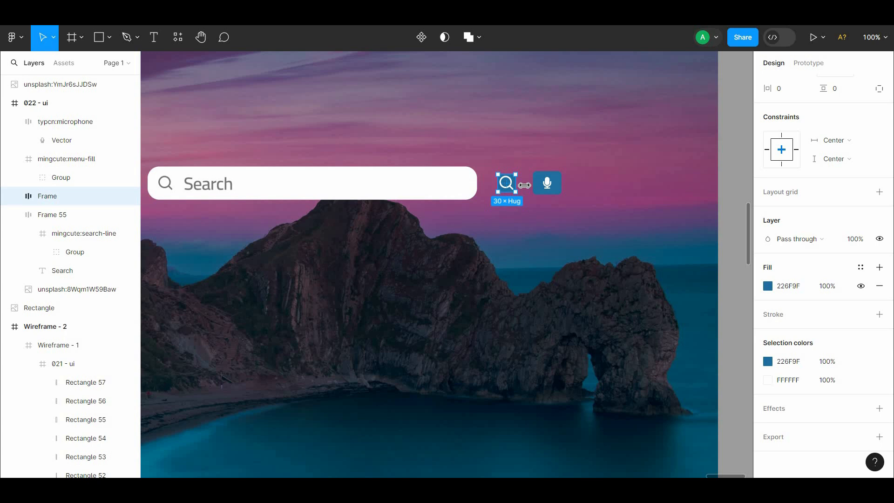
# - Try to set the magnifier frame's horizontal and vertical padding to 10, matching the microphone frame
pyautogui.click(461, 194)
pyautogui.click(509, 186)
pyautogui.click(549, 188)
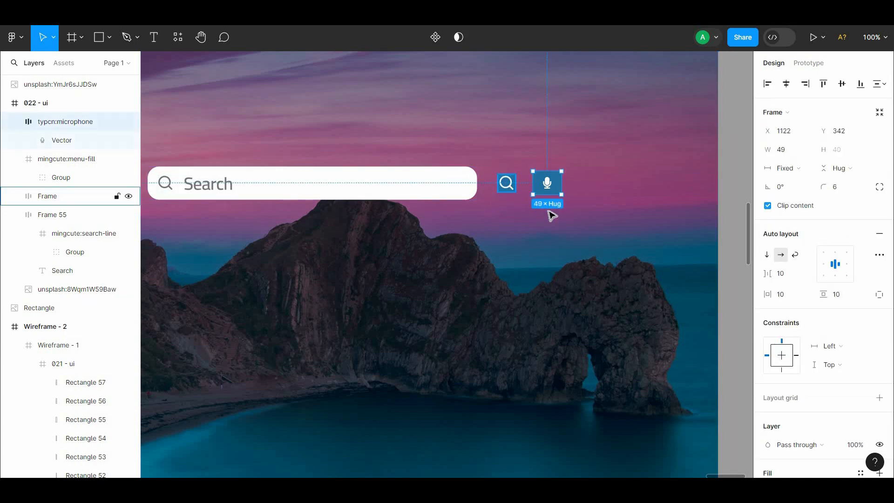
pyautogui.click(516, 184)
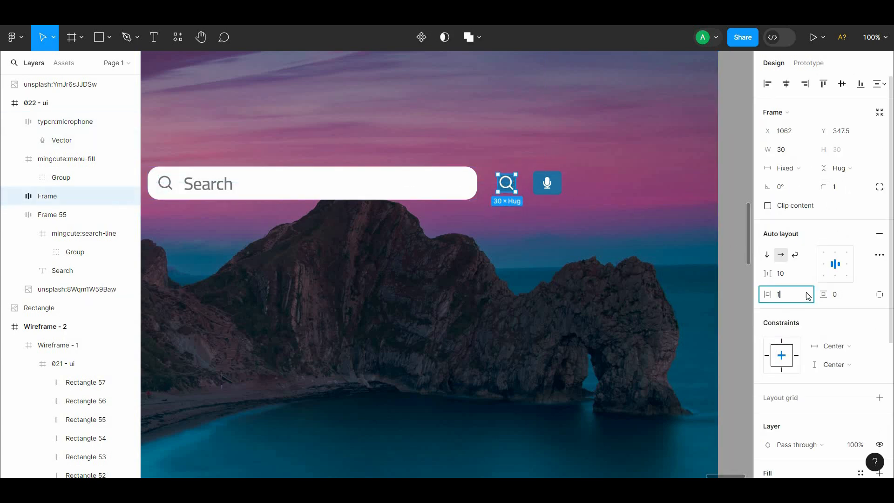
pyautogui.click(843, 301)
pyautogui.write('10')
pyautogui.click(740, 273)
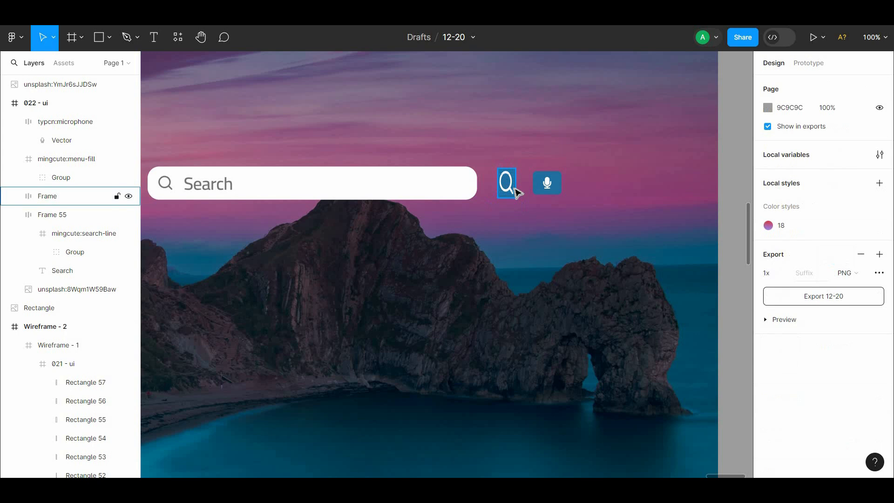
# - Reapply auto layout to the magnifier's frame and set its horizontal and vertical padding to 10
pyautogui.click(516, 189)
pyautogui.hotkey('ctrl', '=')
pyautogui.hotkey('shift', 'a')
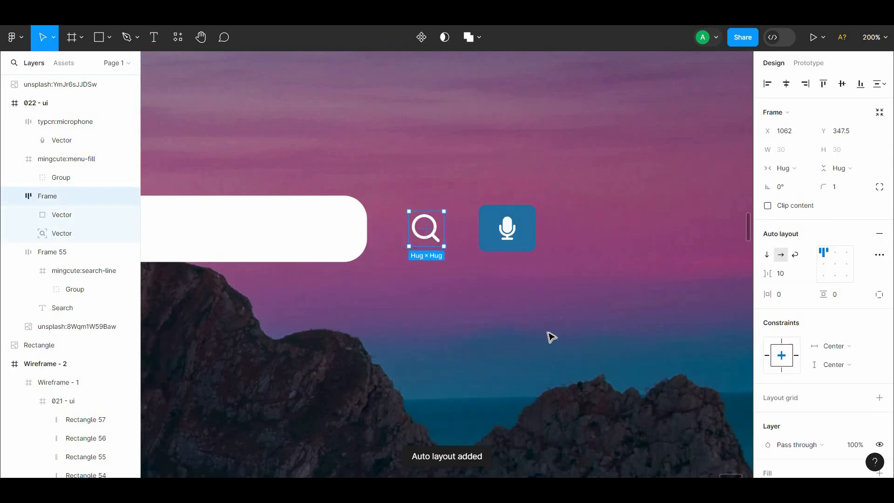
pyautogui.click(797, 303)
pyautogui.write('10')
pyautogui.click(851, 299)
pyautogui.write('1')
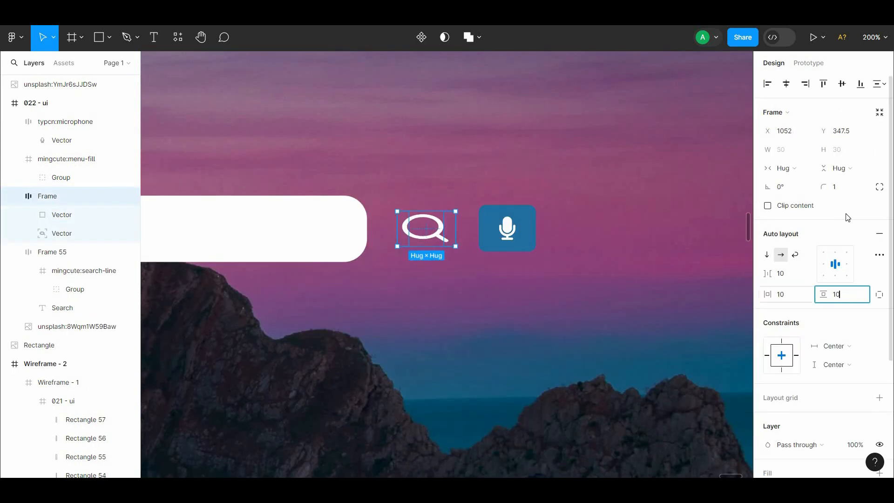
pyautogui.press('Return')
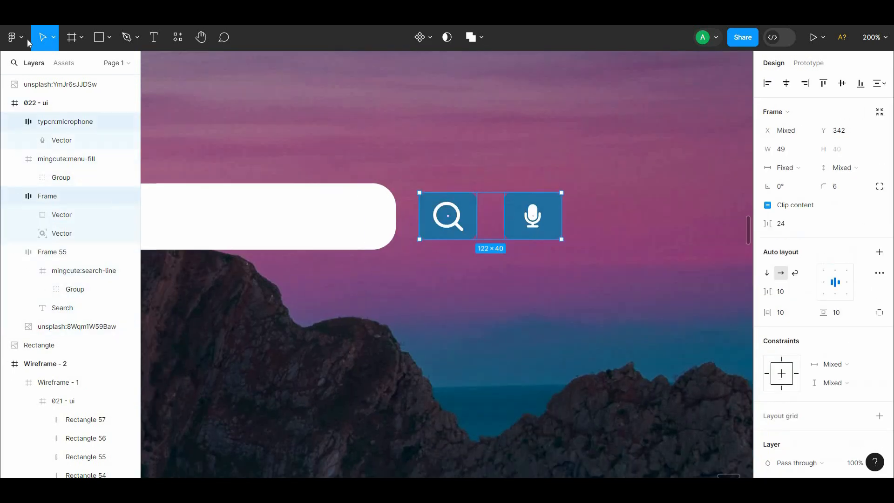
# - Scale the search and microphone buttons up together to the search bar's height and set the gap between them to 16
pyautogui.click(53, 38)
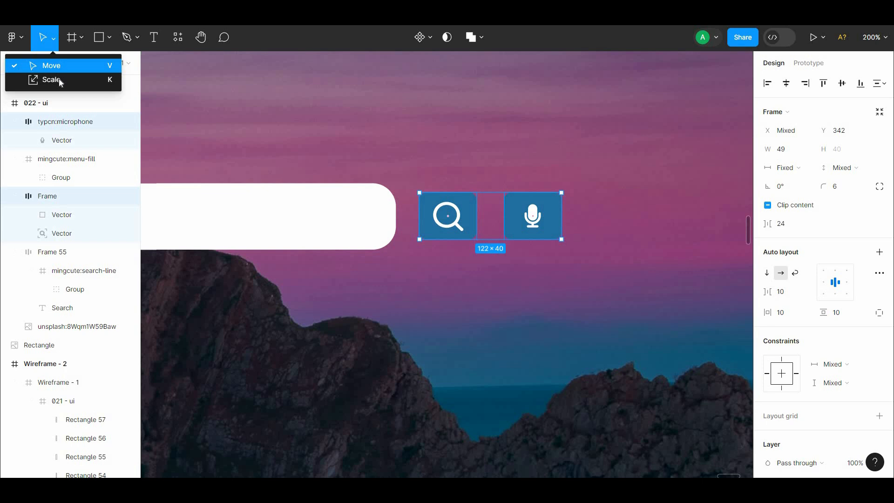
pyautogui.click(59, 81)
pyautogui.moveTo(561, 239); pyautogui.dragTo(586, 252)
pyautogui.click(784, 229)
pyautogui.write('16')
pyautogui.click(652, 242)
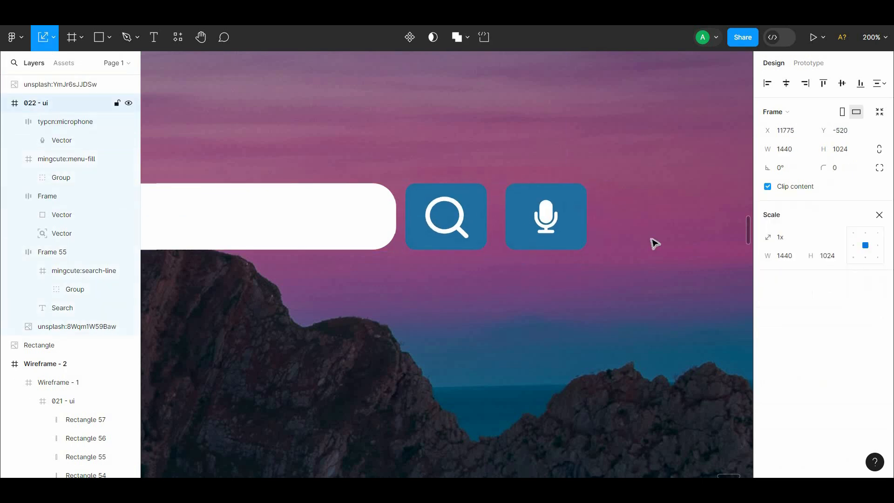
# - Move the search and microphone buttons close beside the search bar, spaced 8 px apart
pyautogui.click(586, 217)
pyautogui.keyDown('shift'); pyautogui.click(535, 220); pyautogui.keyUp('shift')
pyautogui.click(549, 211)
pyautogui.click(582, 214)
pyautogui.hotkey('shift', 'Left')
pyautogui.press('Right')
pyautogui.press('Right')
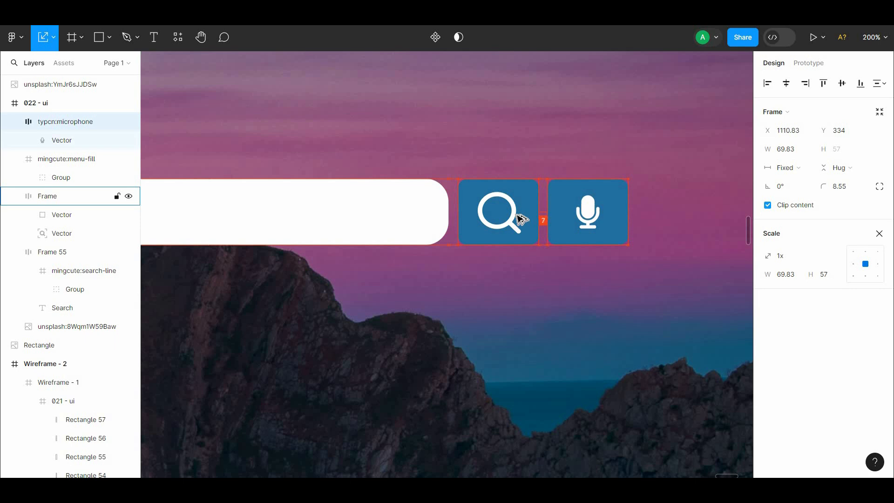
pyautogui.click(523, 255)
# - Add an inner shadow effect to both the search and microphone buttons
pyautogui.hotkey('ctrl', '-')
pyautogui.click(509, 246)
pyautogui.keyDown('shift'); pyautogui.click(484, 245); pyautogui.keyUp('shift')
pyautogui.click(880, 251)
pyautogui.scroll(-5, 828, 373)
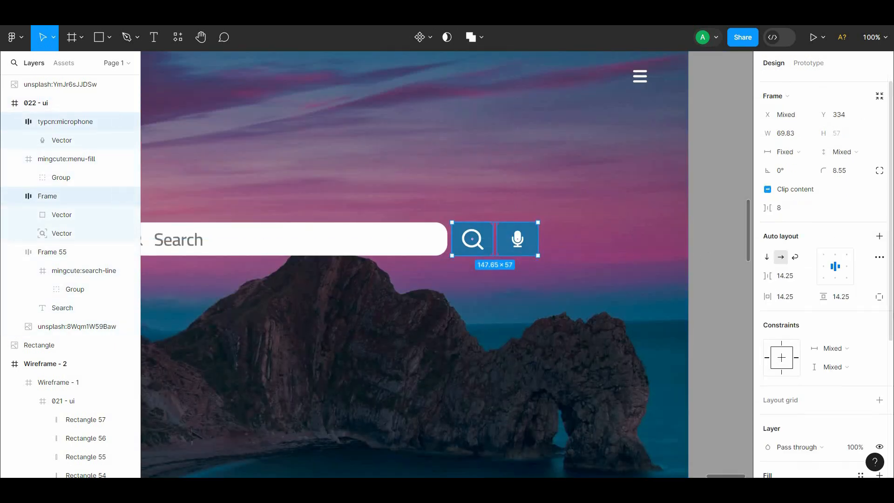
pyautogui.click(879, 408)
pyautogui.click(802, 426)
pyautogui.click(789, 413)
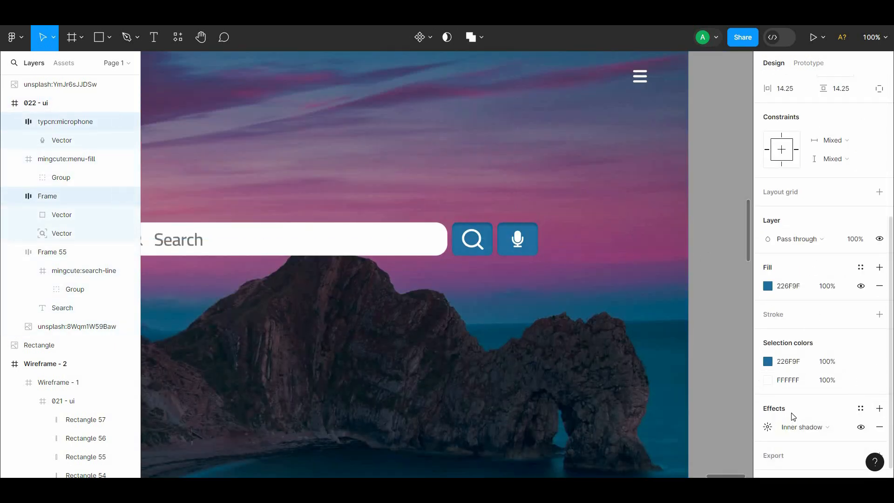
# - Set the inner shadow offset of the two buttons to X -2 and Y -2
pyautogui.click(767, 426)
pyautogui.press('Tab')
pyautogui.write('-2')
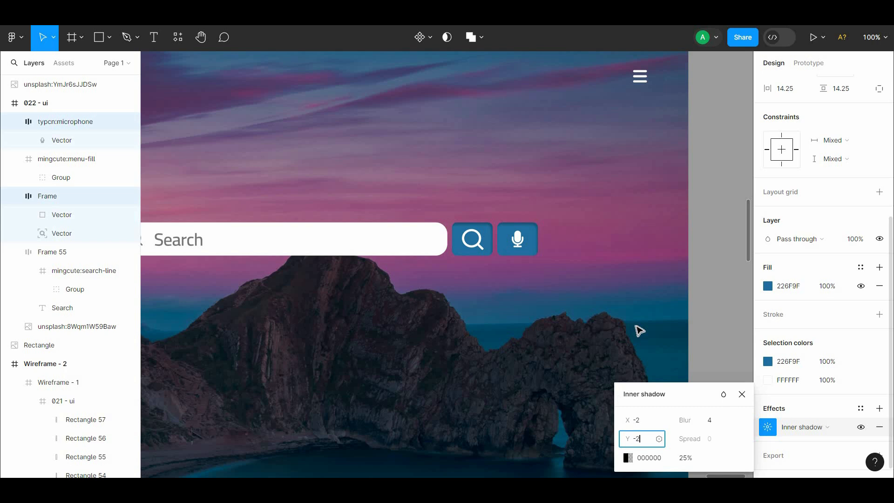
pyautogui.click(712, 298)
# - Add an inner shadow effect to the white search bar
pyautogui.moveTo(610, 269); pyautogui.dragTo(722, 244)
pyautogui.click(507, 216)
pyautogui.scroll(-3, 833, 274)
pyautogui.scroll(-3, 829, 372)
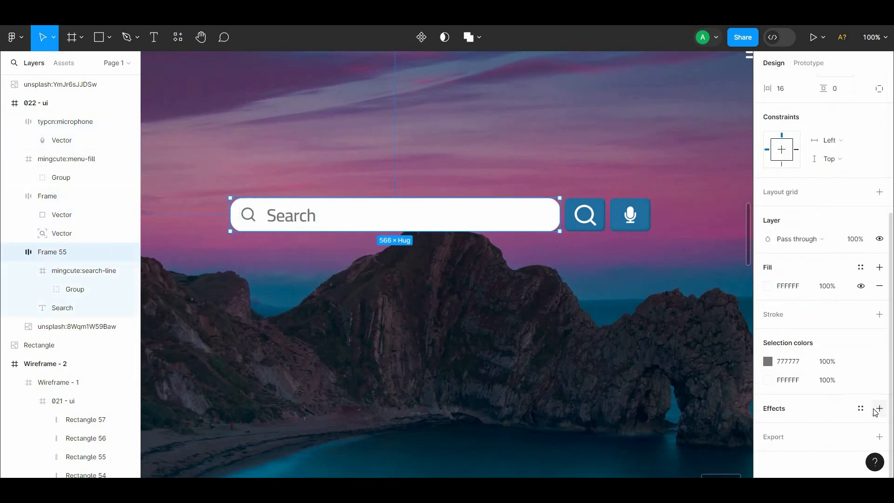
pyautogui.click(879, 408)
pyautogui.click(802, 426)
pyautogui.click(791, 413)
# - Set the search bar's inner shadow offset to X -2 and Y -2
pyautogui.click(768, 427)
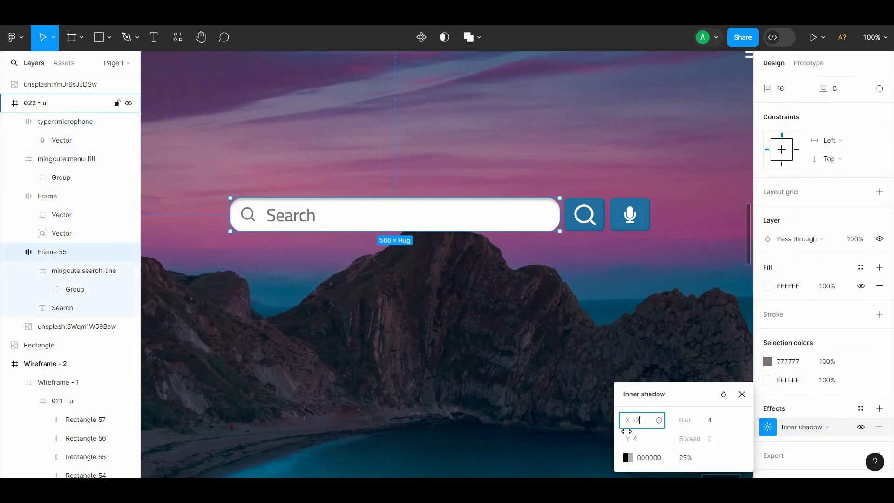
pyautogui.write('-2')
pyautogui.press('Tab')
pyautogui.doubleClick(638, 322)
pyautogui.moveTo(623, 329); pyautogui.dragTo(620, 317)
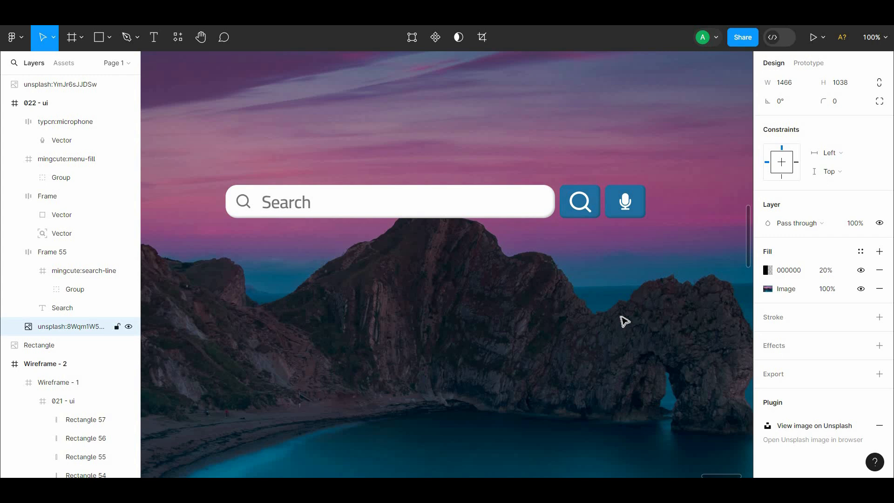
# - Wrap the search bar and both blue buttons in one frame and centre it horizontally in the 022 - ui frame
pyautogui.hotkey('ctrl', '-')
pyautogui.moveTo(669, 291); pyautogui.dragTo(684, 251)
pyautogui.click(683, 252)
pyautogui.moveTo(489, 199); pyautogui.dragTo(445, 201)
pyautogui.rightClick(468, 215)
pyautogui.click(484, 265)
pyautogui.click(787, 85)
pyautogui.hotkey('ctrl', 'z')
pyautogui.moveTo(526, 208); pyautogui.dragTo(523, 191)
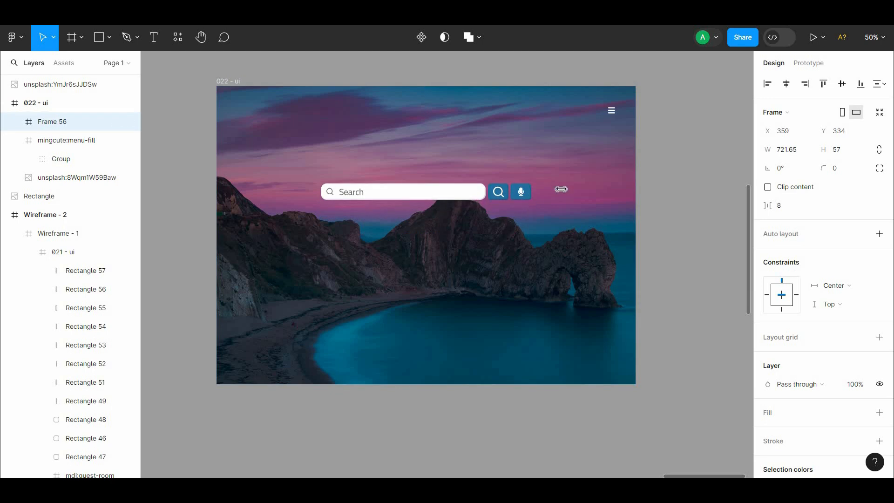
pyautogui.click(666, 184)
pyautogui.moveTo(279, 74); pyautogui.dragTo(332, 101)
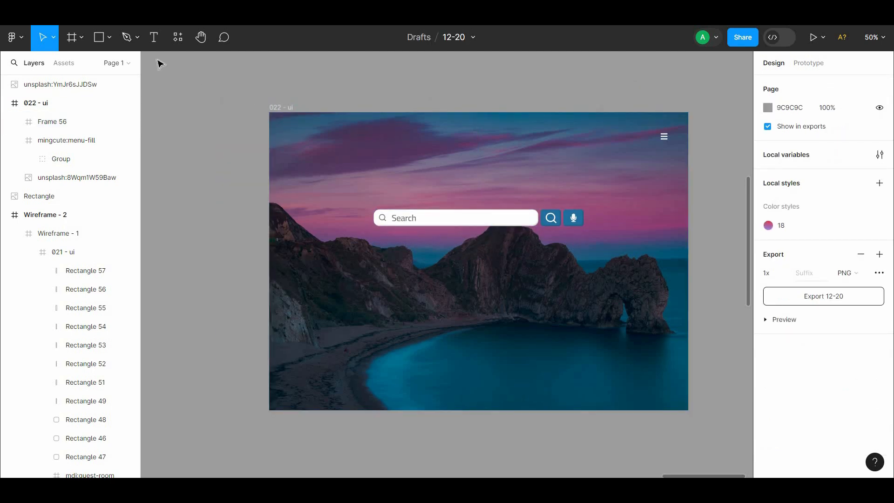
pyautogui.doubleClick(409, 219)
pyautogui.doubleClick(409, 219)
pyautogui.click(194, 132)
pyautogui.doubleClick(403, 220)
pyautogui.doubleClick(404, 220)
pyautogui.press('t')
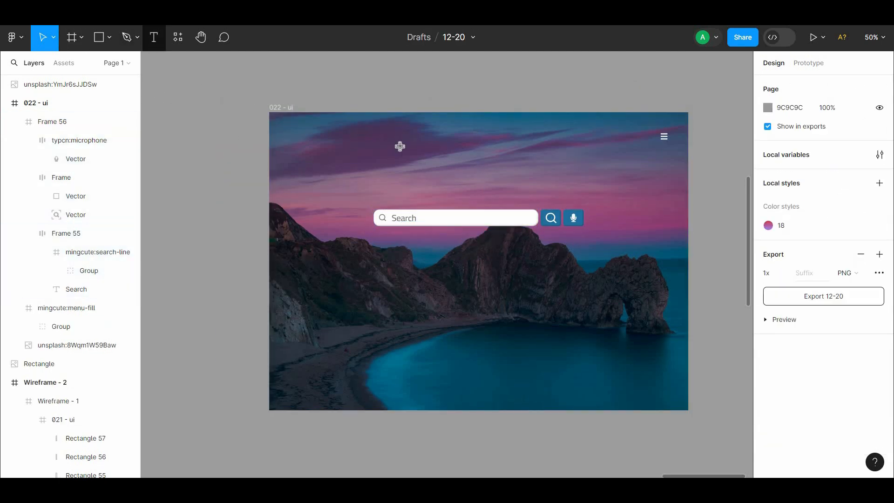
pyautogui.click(464, 177)
pyautogui.press('Delete')
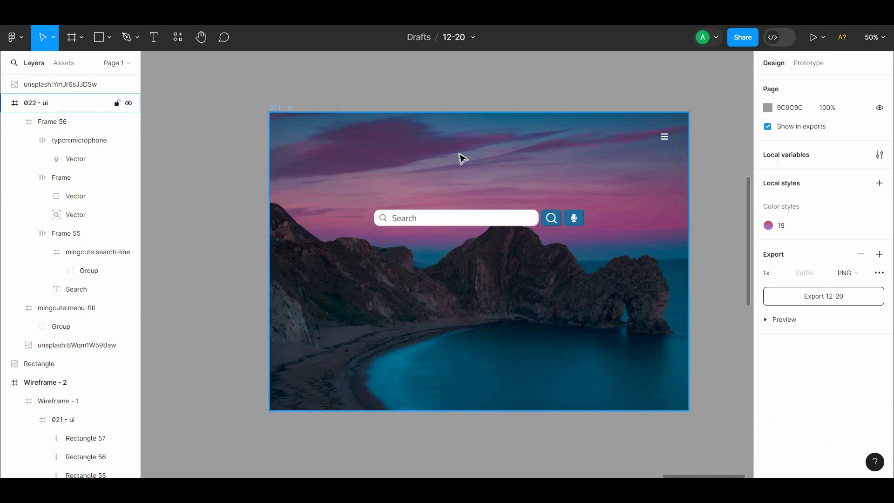
# - Add the text "Log in" near the top of the landscape image in the 022 - ui frame
pyautogui.press('t')
pyautogui.click(442, 133)
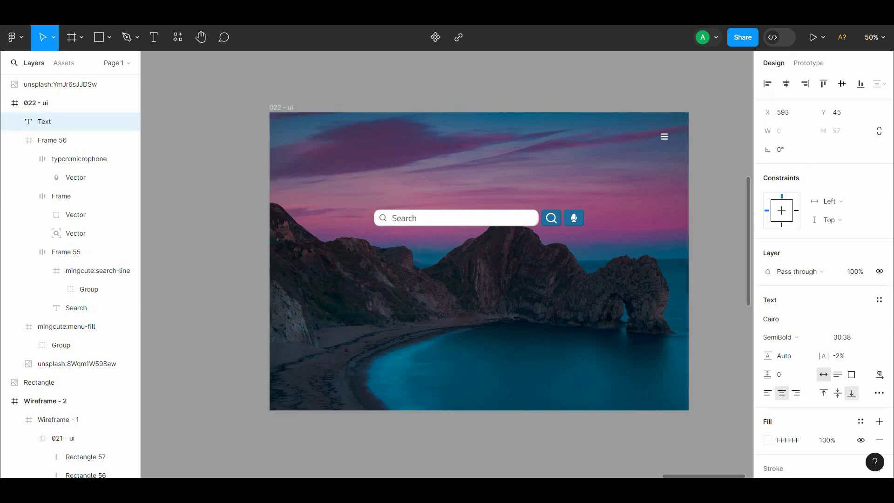
pyautogui.press('+')
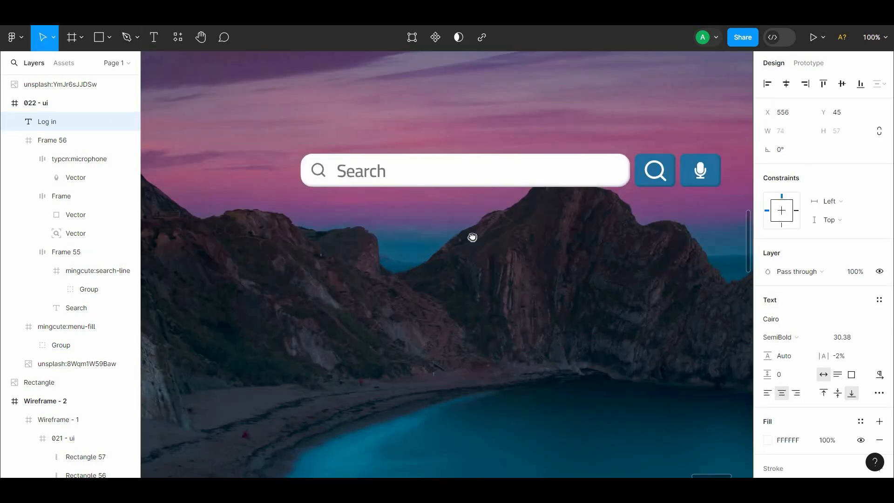
# - Wrap the "Log in" text in an auto layout frame
pyautogui.moveTo(473, 237); pyautogui.dragTo(576, 428)
pyautogui.moveTo(890, 250); pyautogui.dragTo(891, 327)
pyautogui.moveTo(676, 307); pyautogui.dragTo(544, 271)
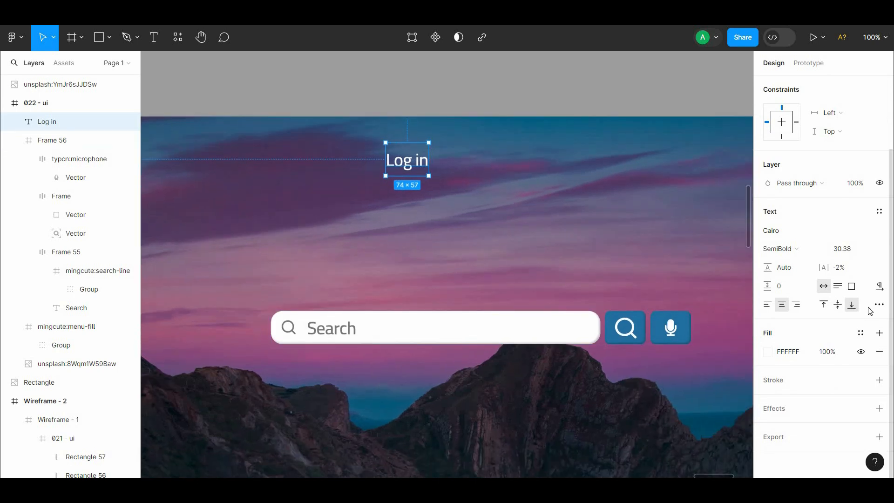
pyautogui.rightClick(398, 145)
pyautogui.click(433, 345)
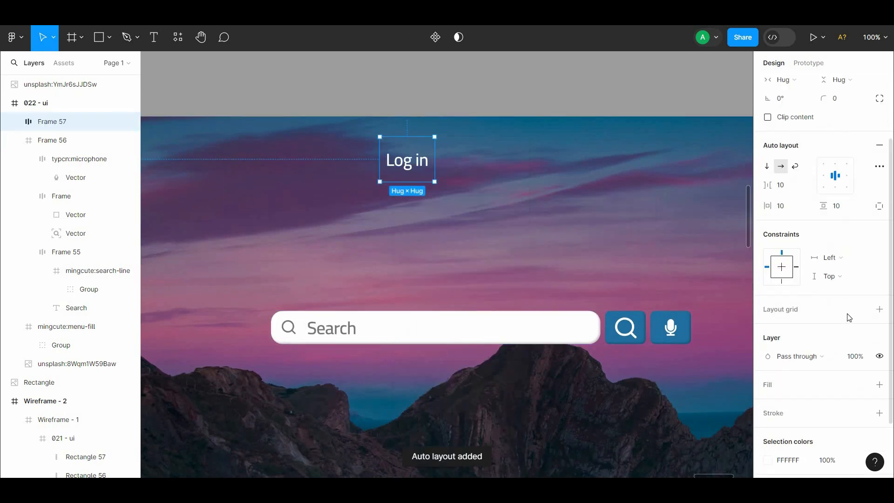
# - Add a fill to the Log in frame and colour it with the blue (226F9F) sampled from the search button
pyautogui.click(878, 384)
pyautogui.click(767, 403)
pyautogui.click(630, 344)
pyautogui.click(608, 319)
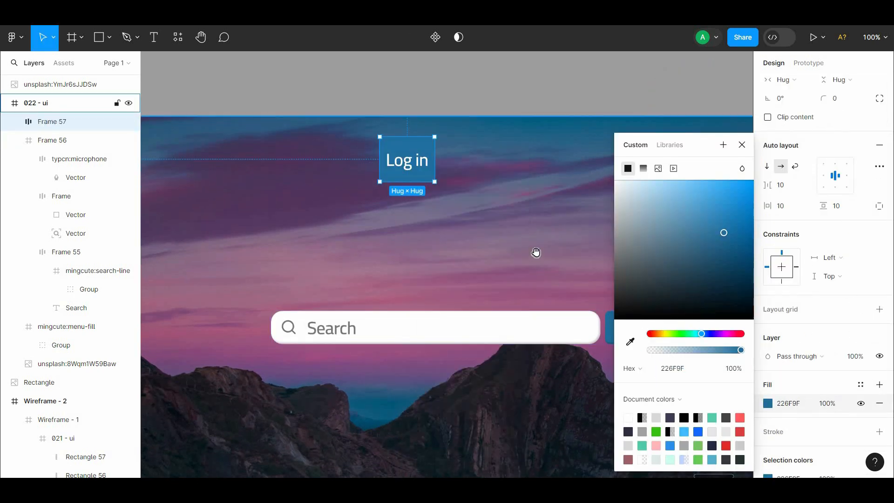
pyautogui.moveTo(535, 253); pyautogui.dragTo(497, 242)
pyautogui.click(634, 343)
pyautogui.click(589, 309)
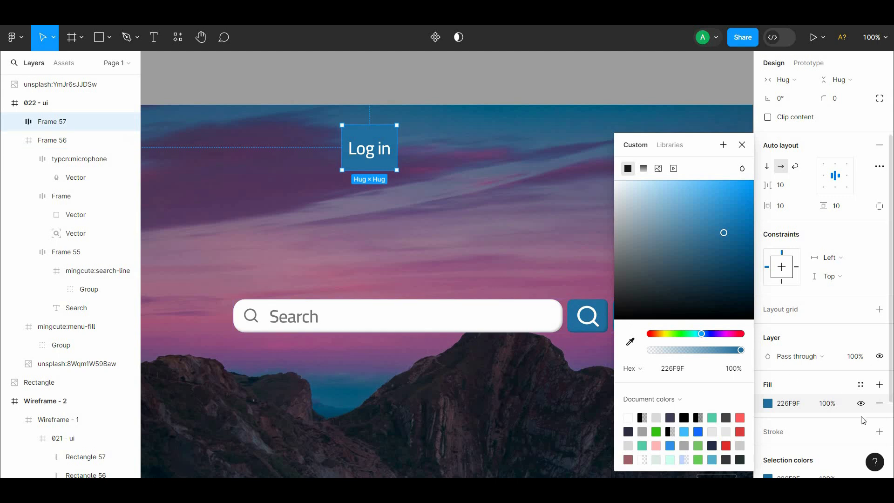
# - Set the Log in button's corner radius to 16 and resize the button to about 224 × 50
pyautogui.write('16')
pyautogui.press('Return')
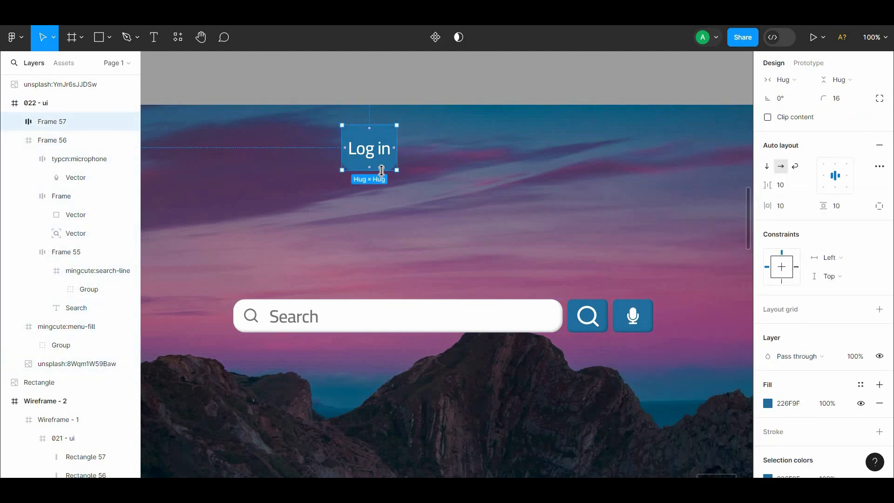
pyautogui.moveTo(439, 154)
pyautogui.mouseDown()
pyautogui.moveTo(472, 153)
pyautogui.moveTo(431, 154)
pyautogui.mouseUp()
pyautogui.moveTo(457, 196); pyautogui.dragTo(573, 216)
# - Move the Log in button to the upper-left corner of the 022 - ui frame, 68 px from the left and top edges
pyautogui.moveTo(519, 161); pyautogui.dragTo(370, 181)
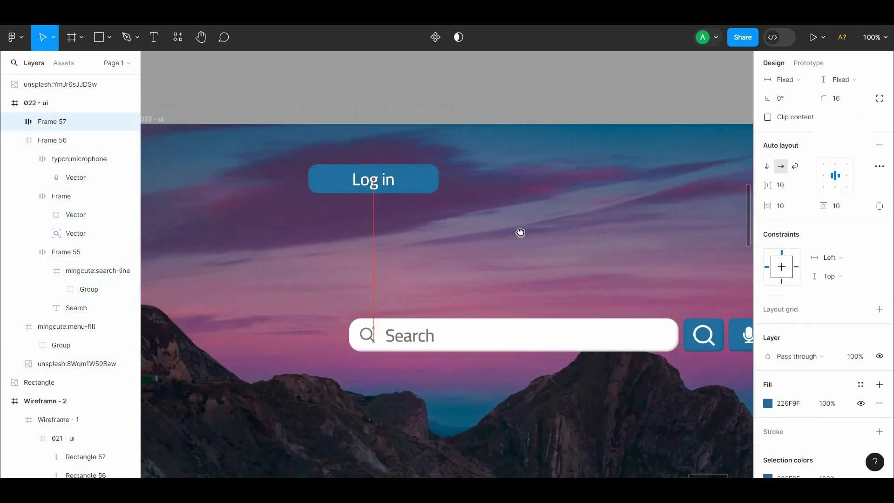
pyautogui.moveTo(358, 213); pyautogui.dragTo(524, 178)
pyautogui.moveTo(479, 148); pyautogui.dragTo(321, 158)
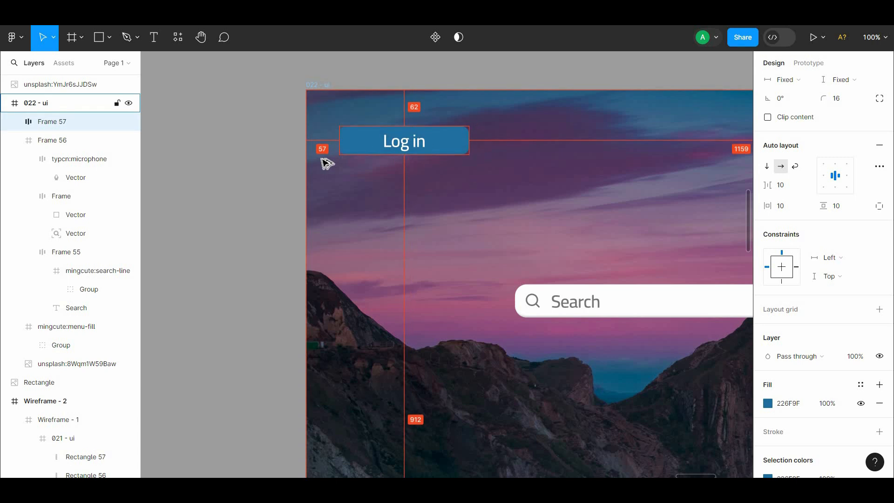
pyautogui.hotkey('shift', 'Right')
pyautogui.press('Right')
pyautogui.hotkey('alt', 'shift')
pyautogui.hotkey('shift', 'Down')
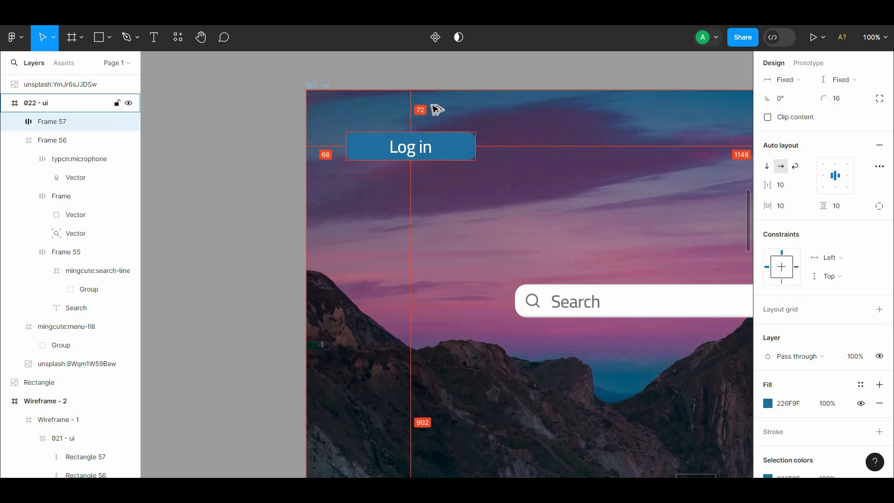
pyautogui.click(469, 78)
# - Add an inner shadow to the Log in button with offsets X -2 and Y -2
pyautogui.moveTo(465, 139); pyautogui.dragTo(347, 178)
pyautogui.click(342, 193)
pyautogui.scroll(-5, 823, 280)
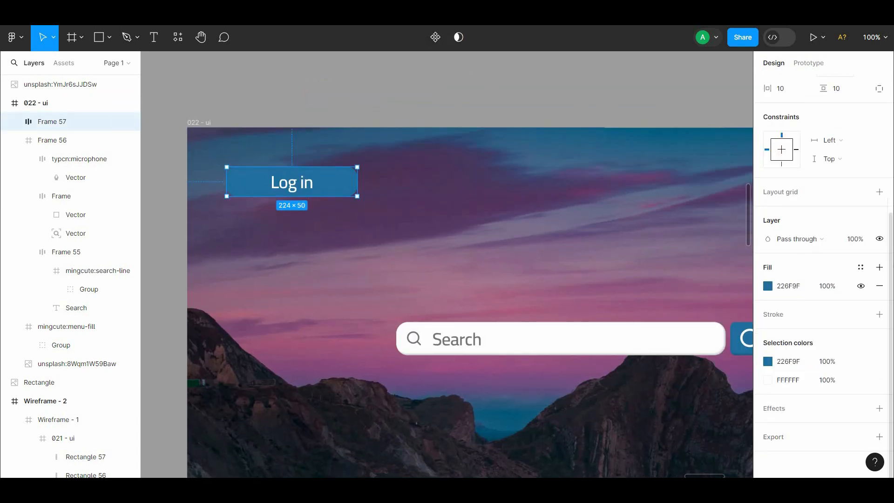
pyautogui.click(878, 408)
pyautogui.click(767, 427)
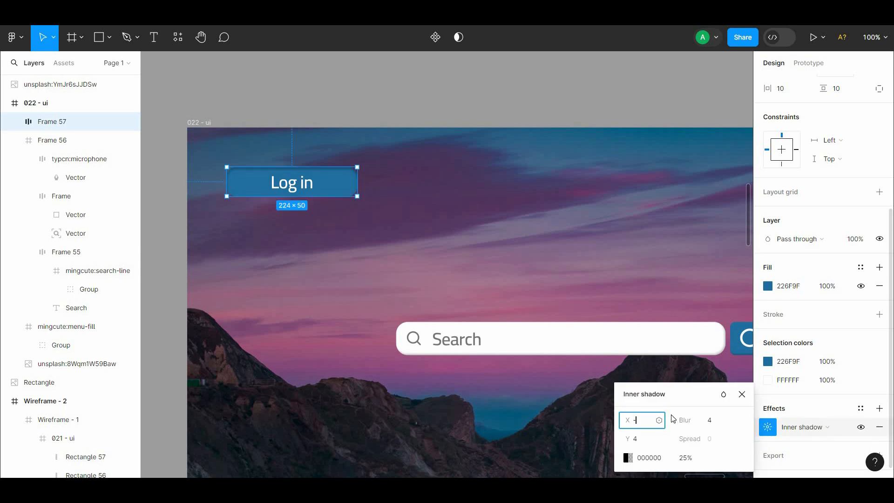
pyautogui.press('Return')
pyautogui.moveTo(337, 182); pyautogui.dragTo(325, 139)
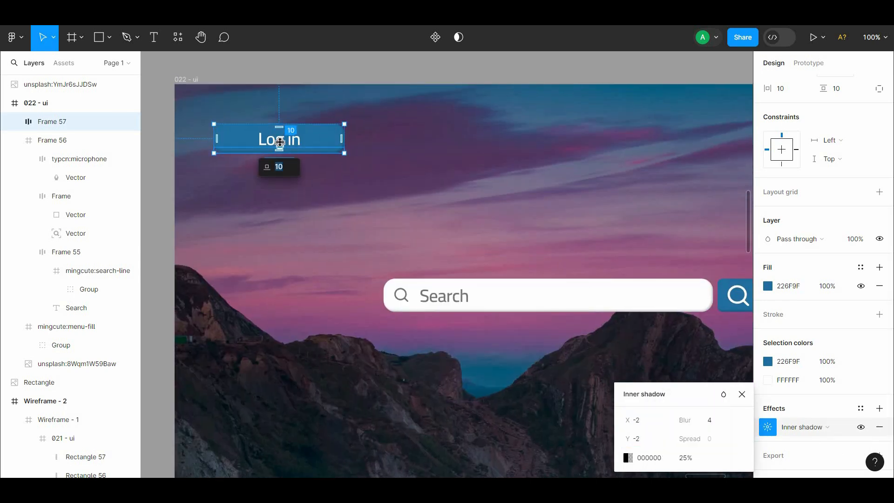
pyautogui.click(639, 156)
# - Duplicate the Log in button to the right of the original and change the copy's label to "Sign up"
pyautogui.click(338, 132)
pyautogui.hotkey('ctrl', 'd')
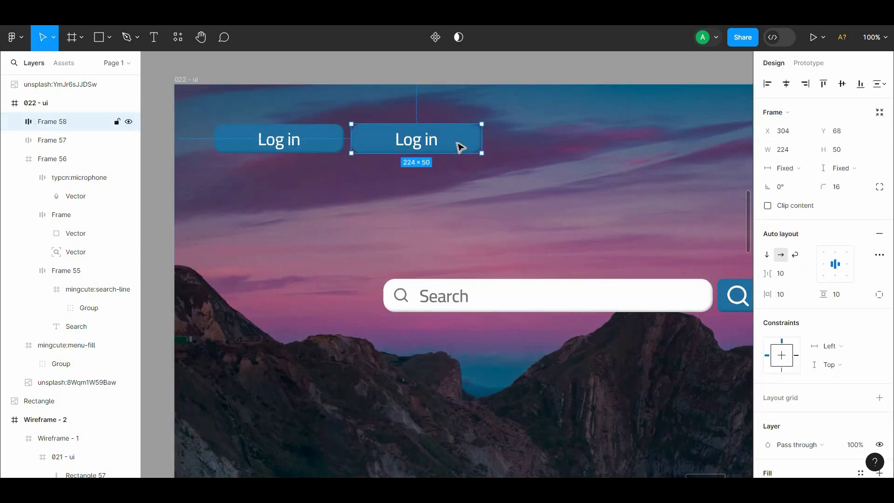
pyautogui.moveTo(506, 152); pyautogui.dragTo(496, 140)
pyautogui.doubleClick(389, 126)
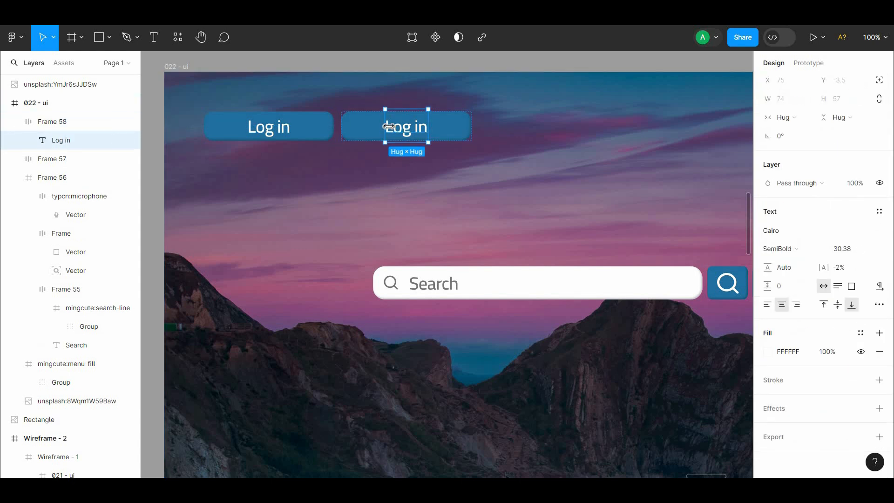
pyautogui.click(443, 202)
pyautogui.click(417, 133)
pyautogui.doubleClick(409, 129)
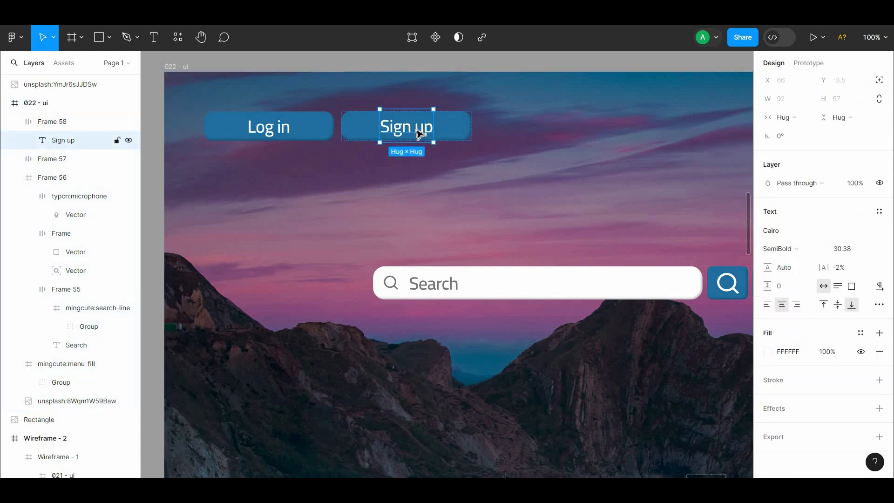
# - Set the font size of both the Log in and Sign up labels to 24
pyautogui.keyDown('shift'); pyautogui.click(268, 127); pyautogui.keyUp('shift')
pyautogui.click(866, 283)
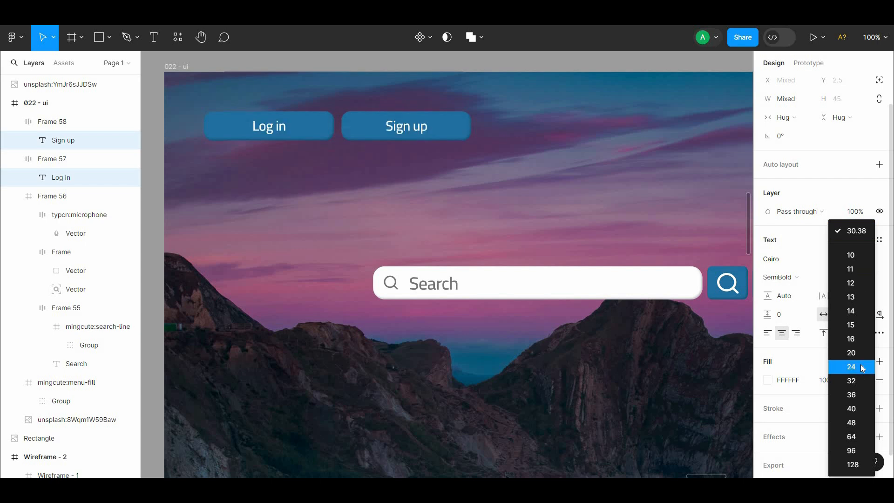
pyautogui.click(860, 364)
# - Nudge the Sign up button right to X 308, leaving a 16 px gap to the Log in button
pyautogui.click(348, 133)
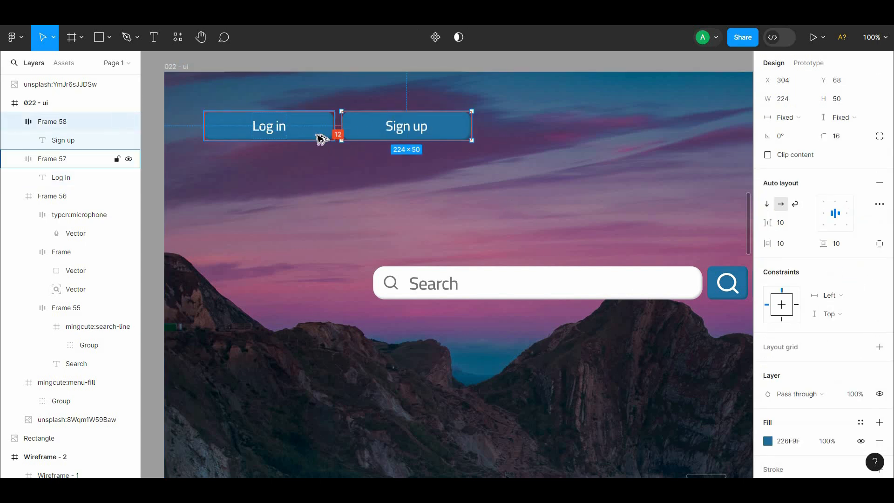
pyautogui.press('Right')
pyautogui.press('Right')
pyautogui.press('Right')
pyautogui.press('Right')
pyautogui.click(699, 239)
pyautogui.hotkey('ctrl', 'z')
# - Replace the Sign up button's fill with an inside stroke of weight 2 in the blue (226F9F) sampled from the Log in button
pyautogui.click(768, 440)
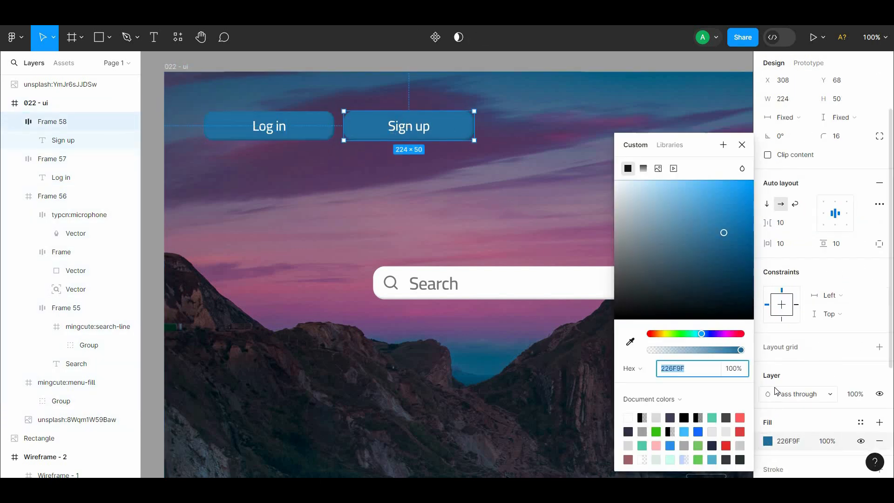
pyautogui.click(880, 441)
pyautogui.scroll(-3, 829, 353)
pyautogui.click(879, 331)
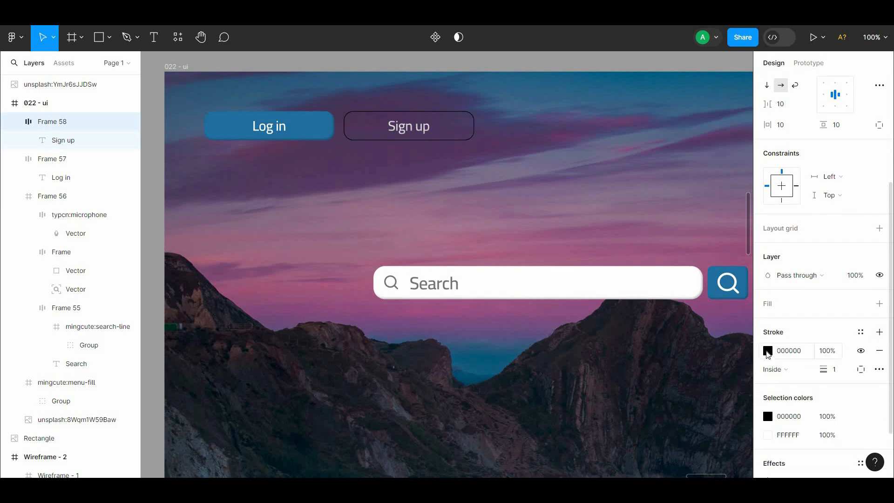
pyautogui.click(767, 351)
pyautogui.click(634, 341)
pyautogui.click(299, 123)
pyautogui.press('Escape')
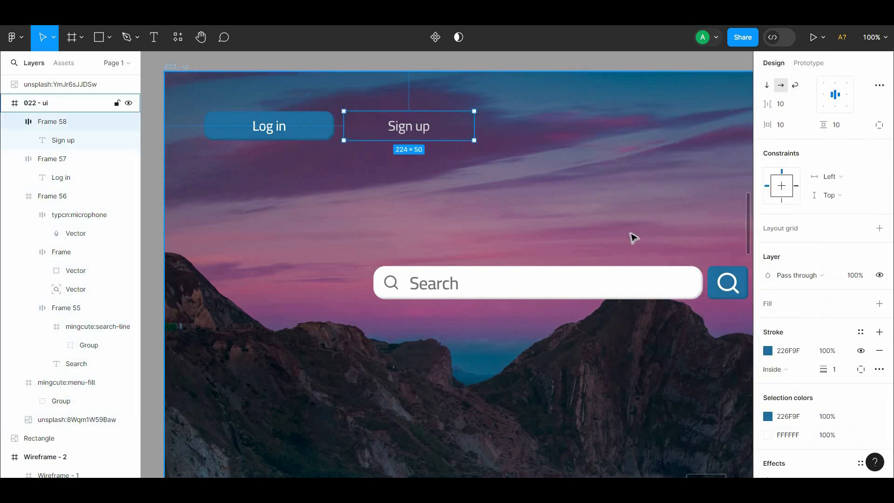
pyautogui.click(830, 369)
pyautogui.write('2')
pyautogui.press('Return')
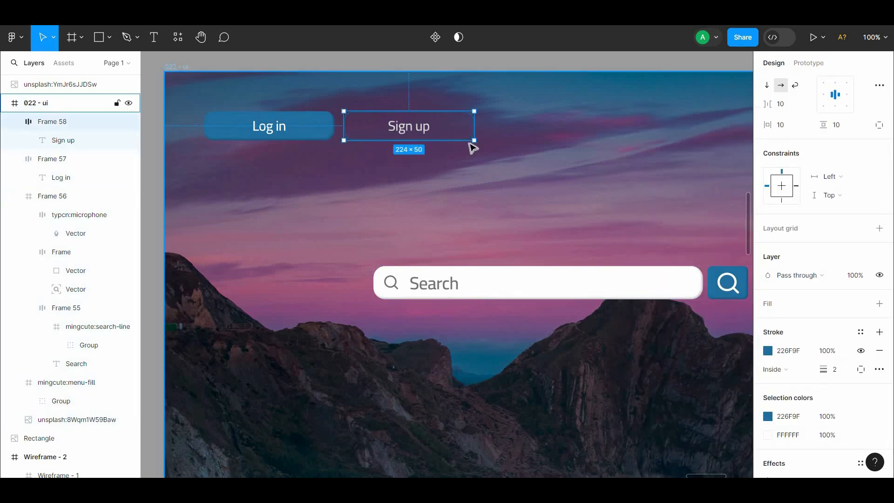
# - Recolour the Sign up label with the blue (226F9F) sampled from the Log in button
pyautogui.doubleClick(414, 133)
pyautogui.click(768, 352)
pyautogui.click(630, 341)
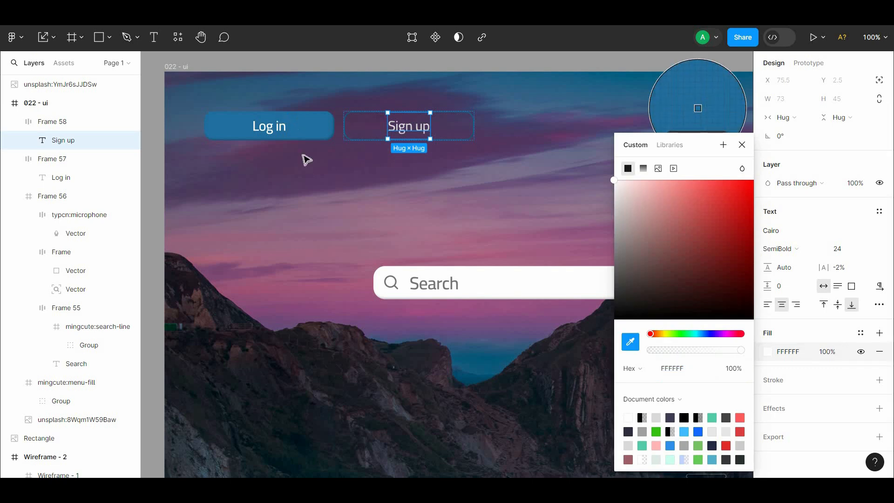
pyautogui.click(302, 129)
pyautogui.moveTo(724, 232); pyautogui.dragTo(698, 167)
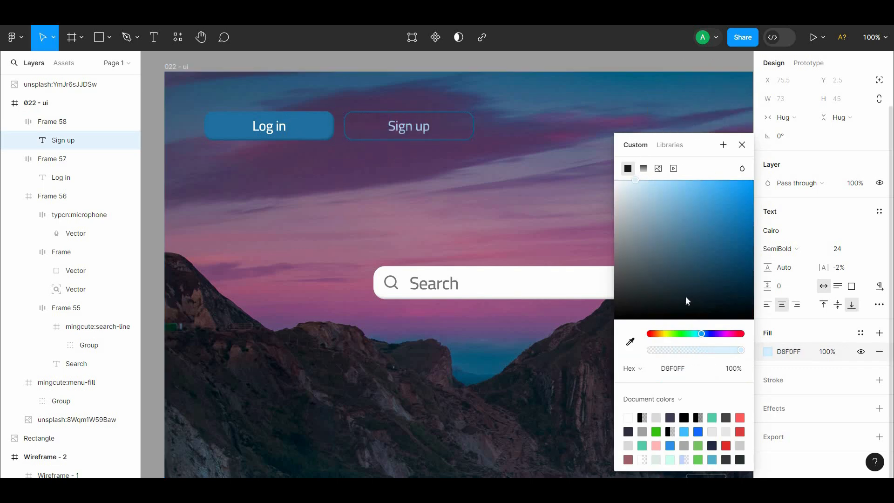
pyautogui.hotkey('ctrl', 'z')
pyautogui.moveTo(702, 333); pyautogui.dragTo(565, 112)
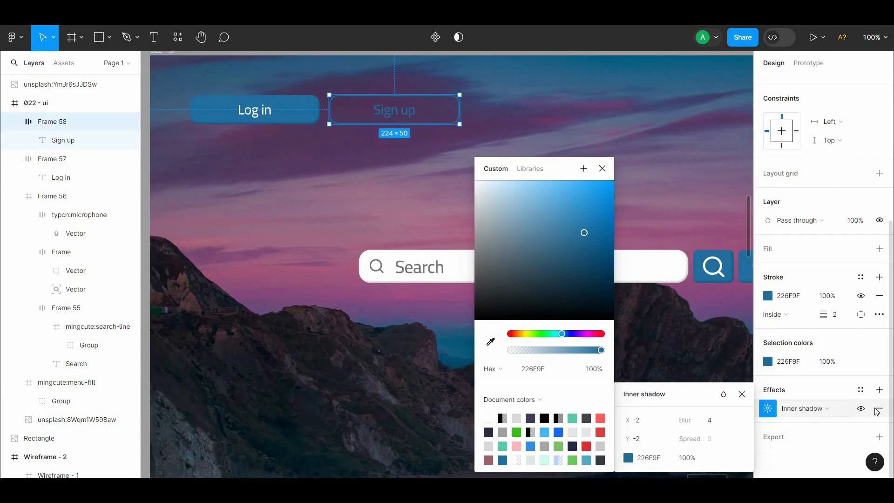
# - Set the Sign up button's inner shadow to X -2 and Y -2 with a lighter blue based on the Log in button's colour
pyautogui.click(767, 408)
pyautogui.click(768, 408)
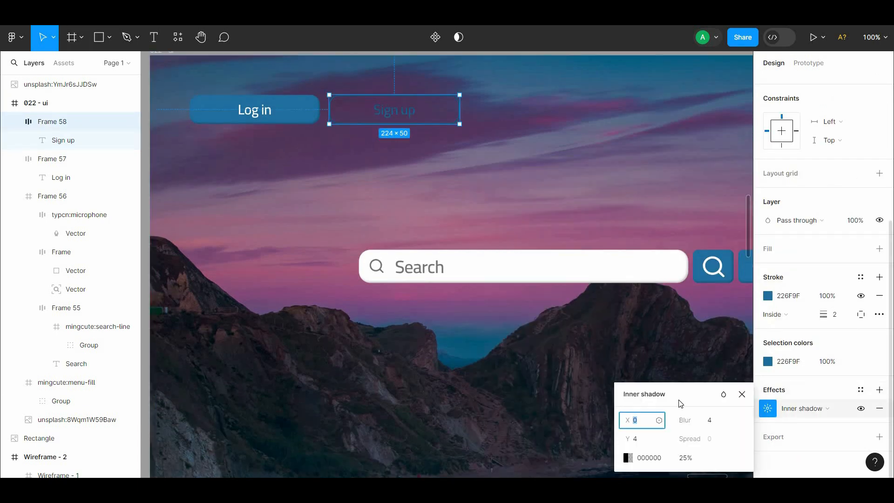
pyautogui.click(628, 457)
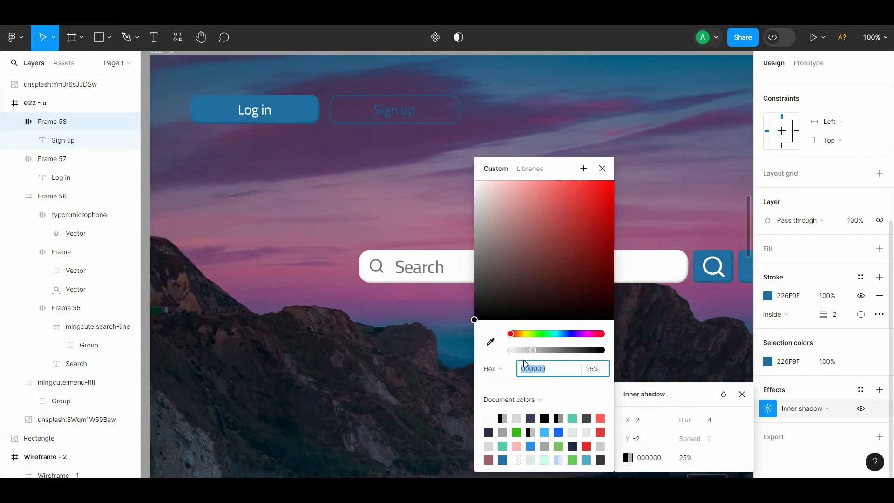
pyautogui.click(490, 341)
pyautogui.click(280, 110)
pyautogui.moveTo(543, 186); pyautogui.dragTo(560, 189)
pyautogui.click(324, 69)
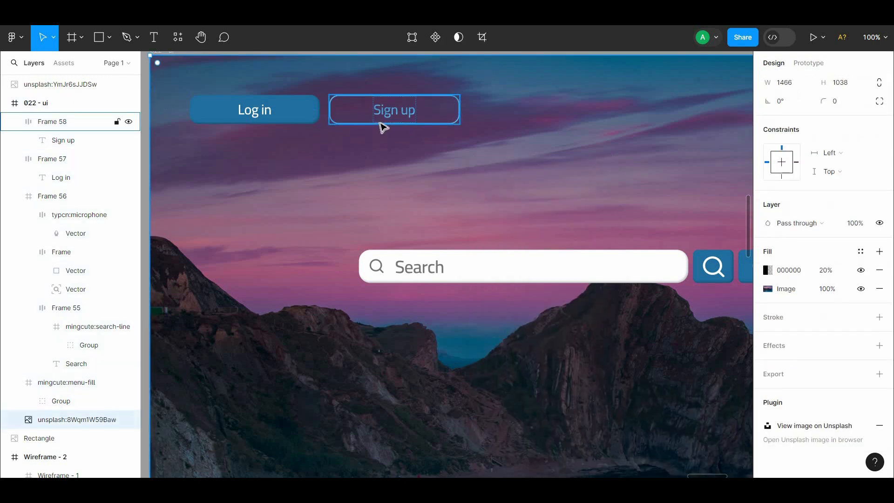
# - Align the vertical centres of the Log in button, Sign up button and menu icon
pyautogui.scroll(-5, 368, 117)
pyautogui.click(357, 106)
pyautogui.click(354, 159)
pyautogui.keyDown('shift'); pyautogui.click(298, 158); pyautogui.keyUp('shift')
pyautogui.keyDown('shift'); pyautogui.click(625, 155); pyautogui.keyUp('shift')
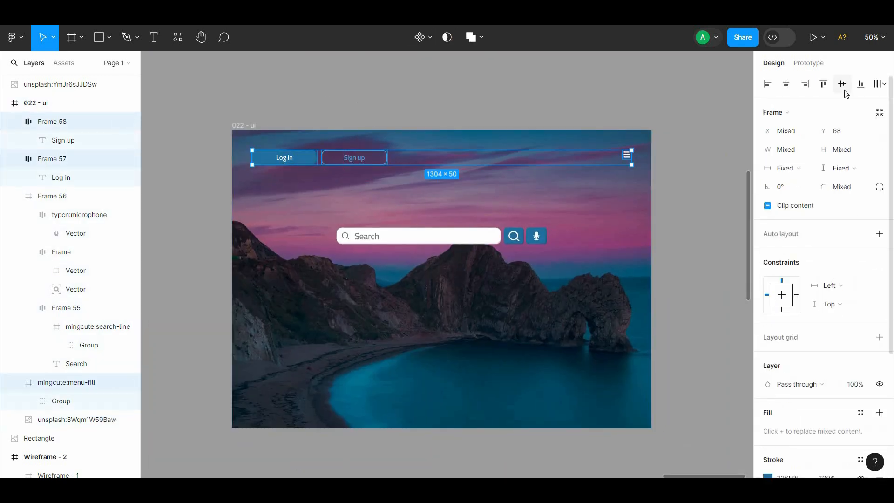
pyautogui.click(672, 162)
# - Recolour the background image's black overlay fill to dark blue-grey (2C4555) and set its opacity to 14%
pyautogui.scroll(-1, 672, 162)
pyautogui.hotkey('ctrl', '+')
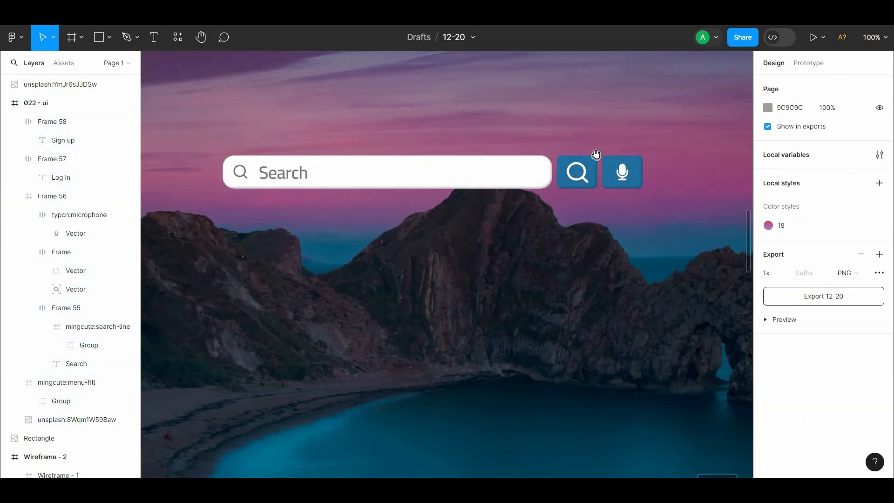
pyautogui.moveTo(595, 154); pyautogui.dragTo(620, 198)
pyautogui.hotkey('ctrl', '-')
pyautogui.click(492, 173)
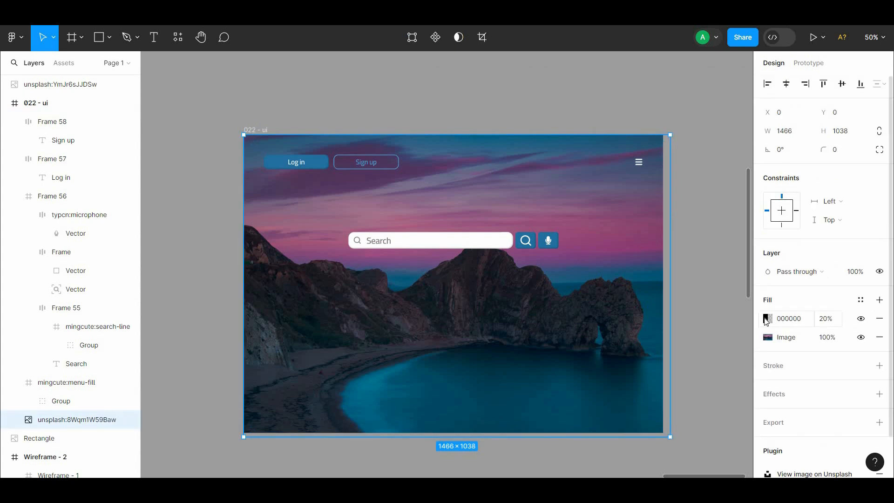
pyautogui.click(766, 319)
pyautogui.moveTo(615, 318); pyautogui.dragTo(615, 237)
pyautogui.click(629, 342)
pyautogui.click(554, 243)
pyautogui.moveTo(725, 233); pyautogui.dragTo(642, 268)
pyautogui.hotkey('ctrl', 'z')
pyautogui.click(663, 348)
pyautogui.moveTo(693, 349); pyautogui.dragTo(663, 345)
pyautogui.click(858, 319)
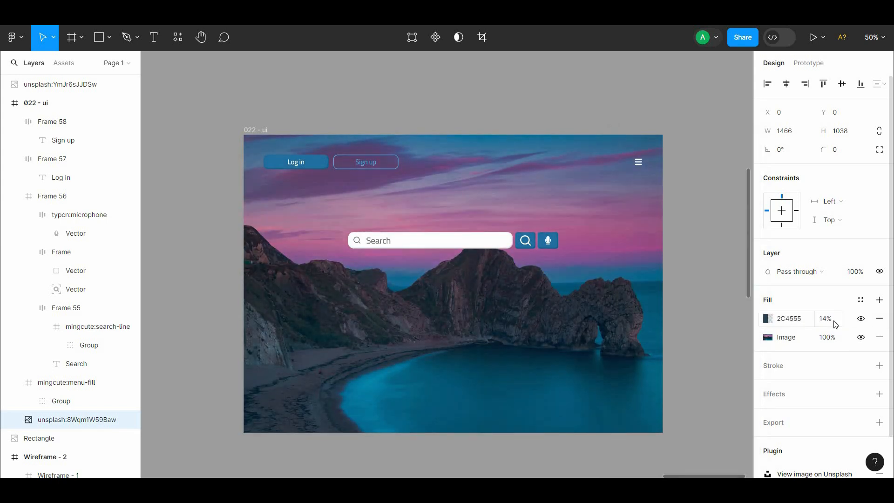
pyautogui.click(684, 272)
# - Replace the effects on the Log in and Sign up buttons with a drop shadow
pyautogui.scroll(-1, 465, 209)
pyautogui.click(356, 128)
pyautogui.keyDown('shift'); pyautogui.click(271, 131); pyautogui.keyUp('shift')
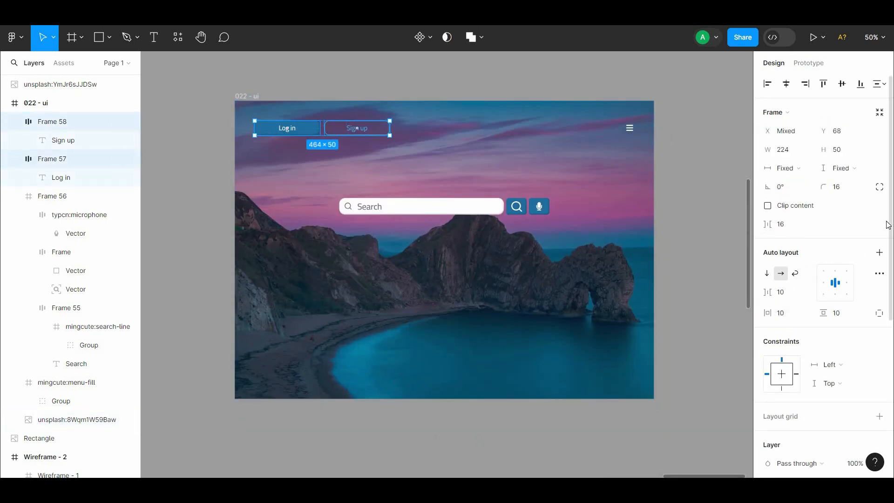
pyautogui.scroll(-5, 888, 225)
pyautogui.click(880, 408)
pyautogui.click(831, 428)
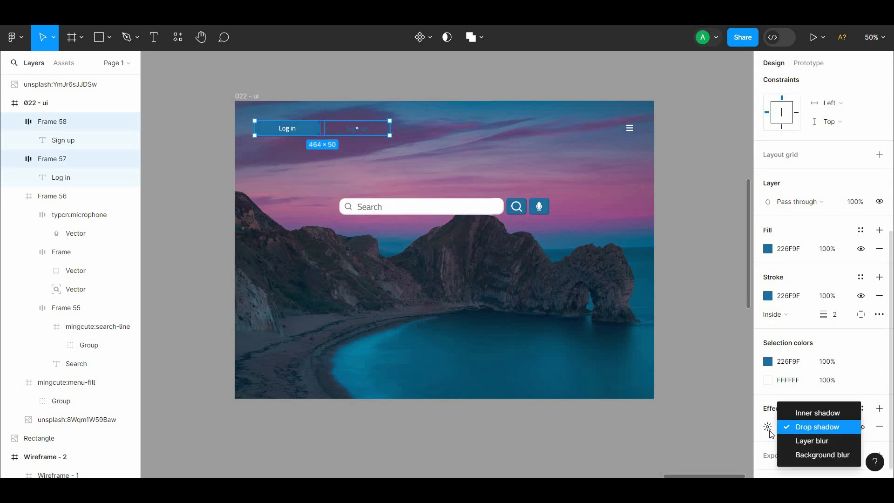
# - Colour the two buttons' drop shadow light blue (50A7DD) at 38% opacity, starting from the Log in button's sampled blue
pyautogui.click(769, 430)
pyautogui.click(631, 429)
pyautogui.click(491, 341)
pyautogui.click(302, 132)
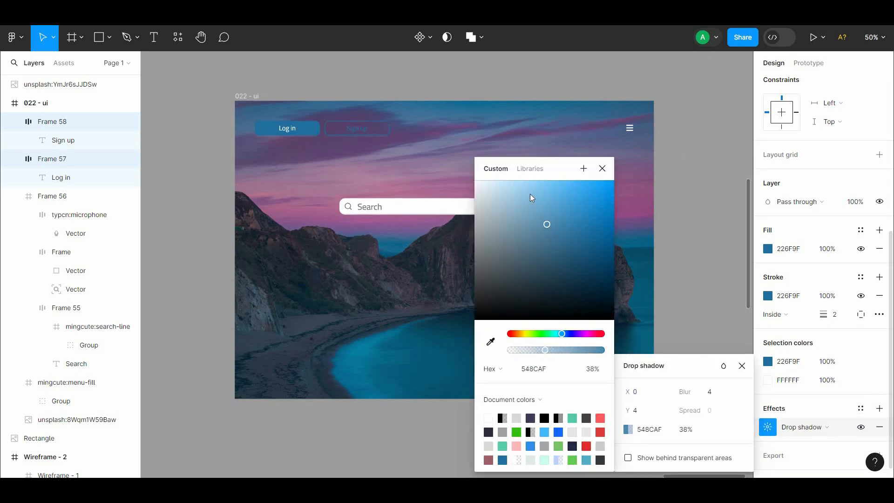
pyautogui.moveTo(554, 220); pyautogui.dragTo(563, 202)
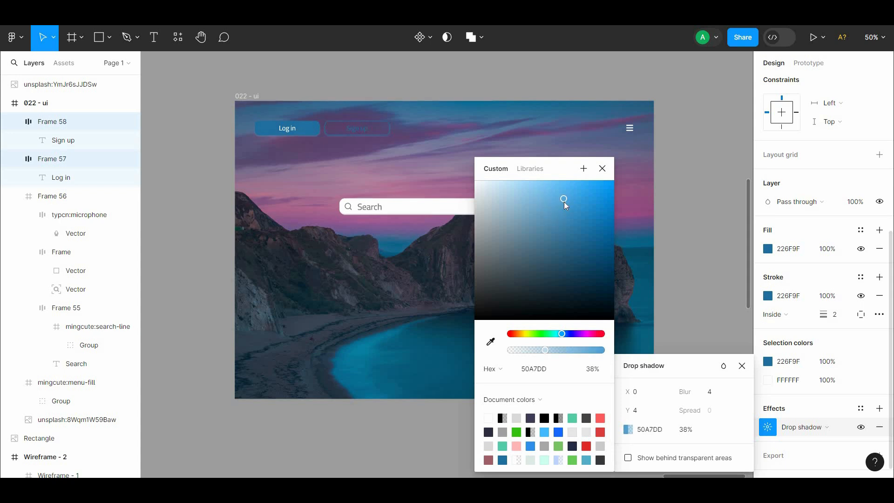
pyautogui.click(465, 78)
# - Add a drop shadow effect to the Sign up label's text
pyautogui.doubleClick(354, 129)
pyautogui.click(880, 440)
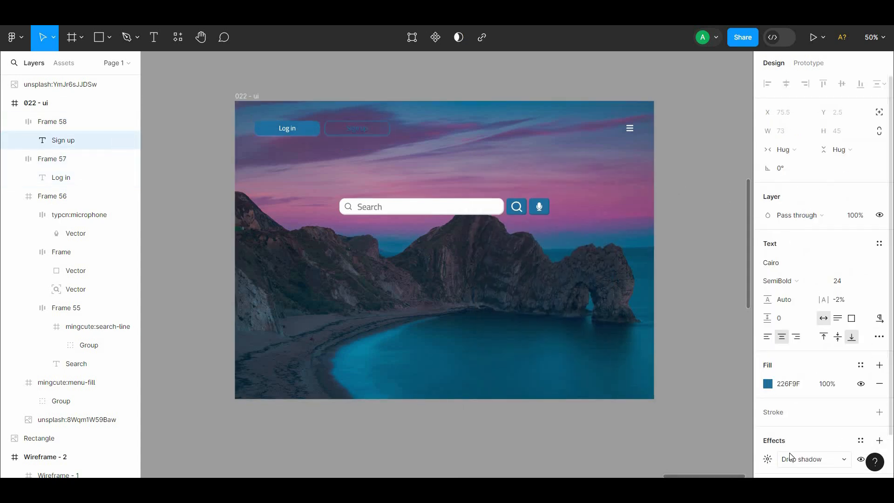
pyautogui.click(791, 458)
pyautogui.click(794, 426)
pyautogui.click(803, 459)
pyautogui.click(801, 438)
# - Colour the Sign up label's drop shadow dark blue (135177) at 32% opacity
pyautogui.click(767, 458)
pyautogui.click(628, 457)
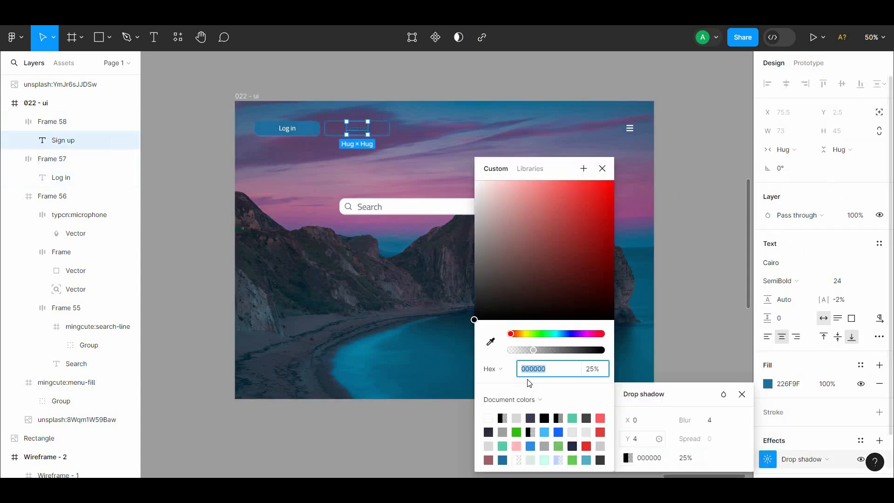
pyautogui.click(491, 342)
pyautogui.click(304, 126)
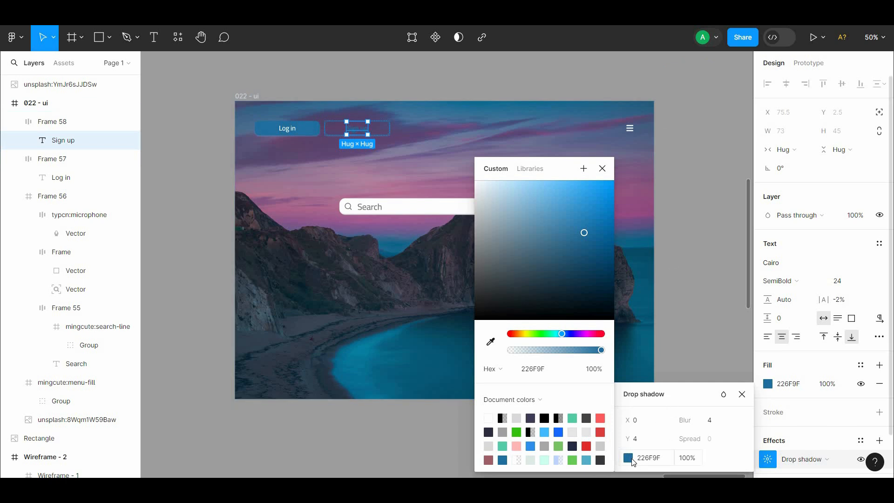
pyautogui.click(631, 459)
pyautogui.click(631, 459)
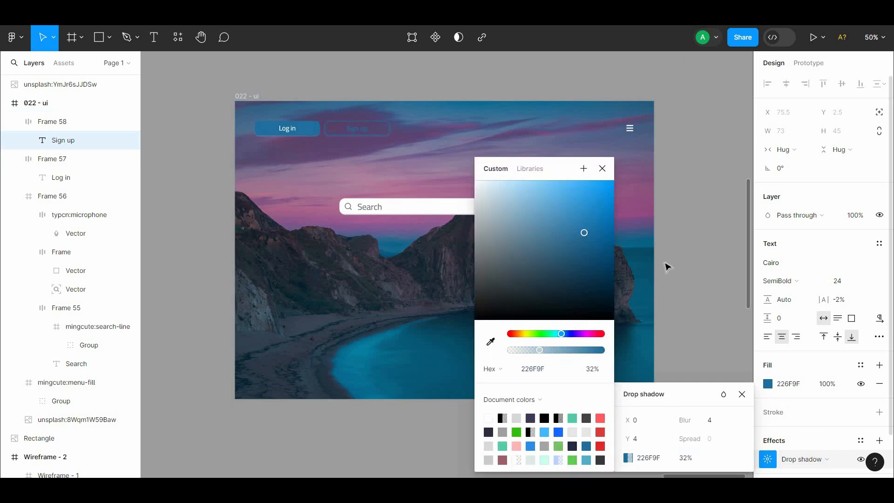
pyautogui.click(520, 210)
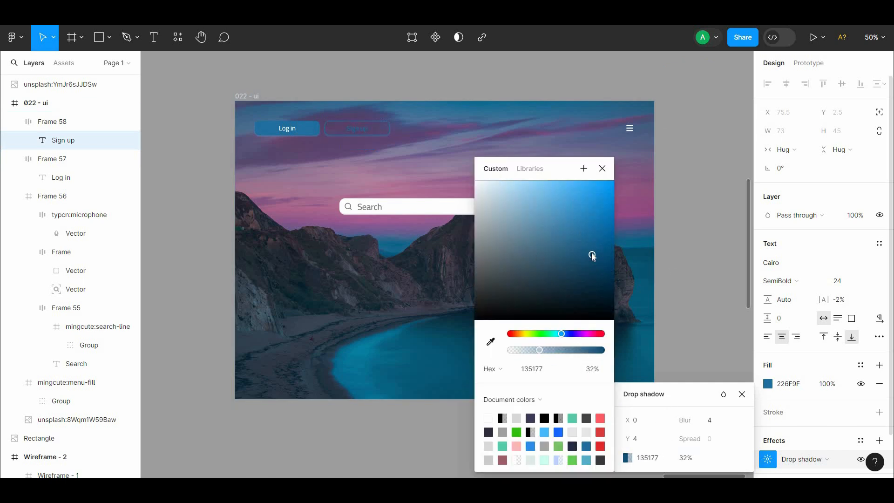
pyautogui.press('Escape')
# - Duplicate the search field below the original and make the copy a taller white box
pyautogui.hotkey('ctrl', '+')
pyautogui.moveTo(595, 242)
pyautogui.mouseDown()
pyautogui.moveTo(593, 232)
pyautogui.moveTo(606, 242)
pyautogui.mouseUp()
pyautogui.doubleClick(497, 150)
pyautogui.moveTo(496, 150); pyautogui.dragTo(491, 287)
# - Move the Search label out of the duplicated box onto the background below and delete the box
pyautogui.doubleClick(320, 235)
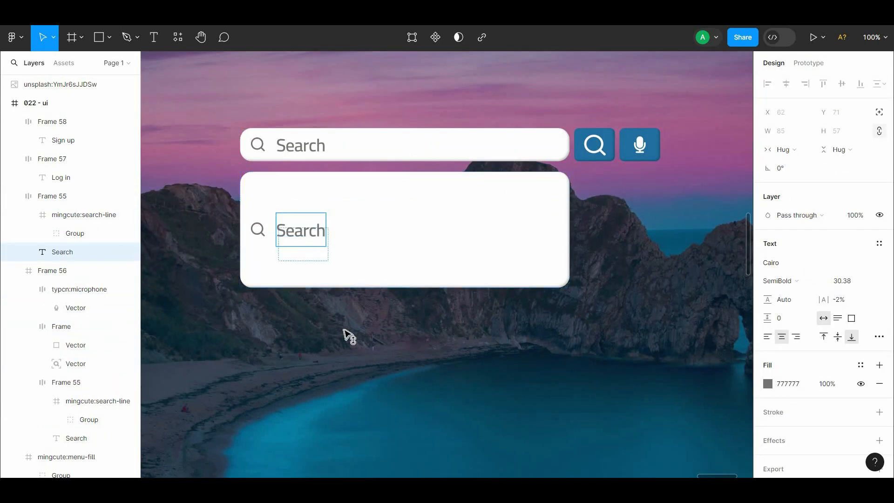
pyautogui.moveTo(343, 330); pyautogui.dragTo(321, 356)
pyautogui.click(269, 247)
pyautogui.press('Delete')
# - Change the search field's text to "How to create" and add a duplicate text beside it reading "Figma Design"
pyautogui.doubleClick(317, 358)
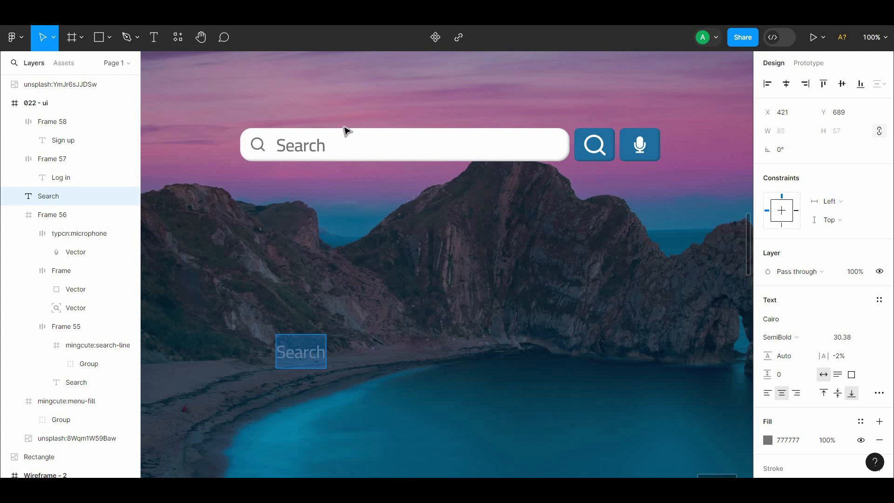
pyautogui.doubleClick(320, 140)
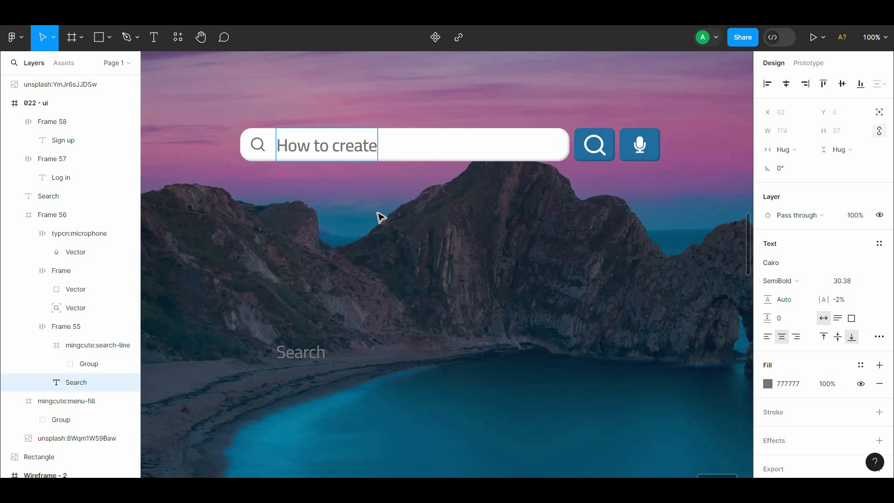
pyautogui.hotkey('ctrl', 'd')
pyautogui.doubleClick(463, 144)
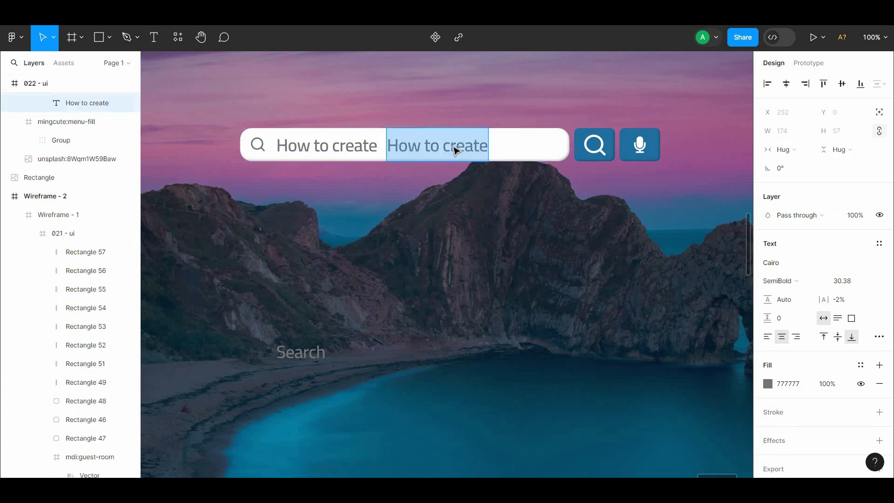
pyautogui.press('BackSpace')
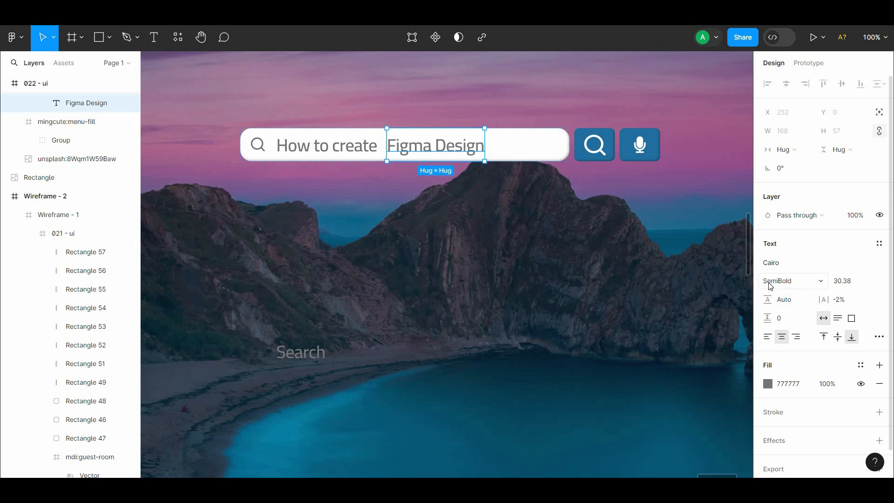
# - Change the fill of the "Figma Design" text to light grey (C2C2C2)
pyautogui.click(768, 382)
pyautogui.moveTo(628, 233); pyautogui.dragTo(591, 216)
pyautogui.click(590, 219)
pyautogui.click(404, 151)
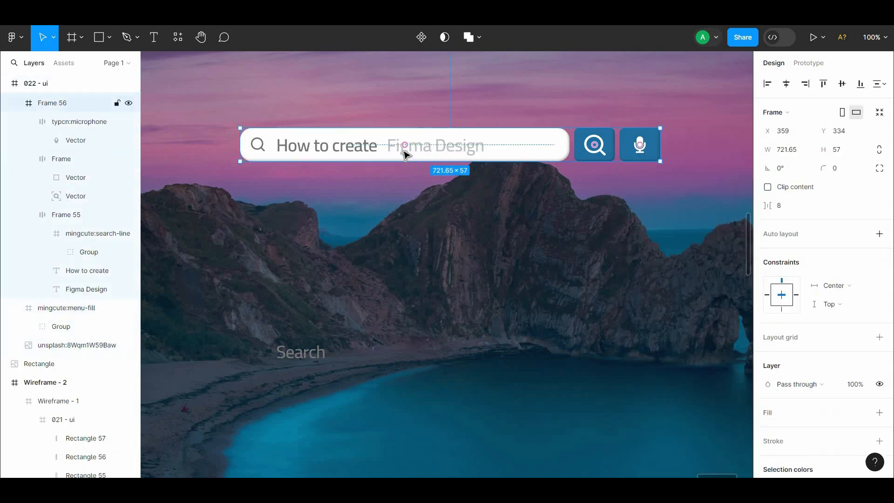
pyautogui.keyDown('ctrl'); pyautogui.click(403, 152); pyautogui.keyUp('ctrl')
pyautogui.hotkey('alt', 'Left')
pyautogui.hotkey('alt', 'Left')
pyautogui.hotkey('ctrl', 'z')
pyautogui.hotkey('ctrl', 'z')
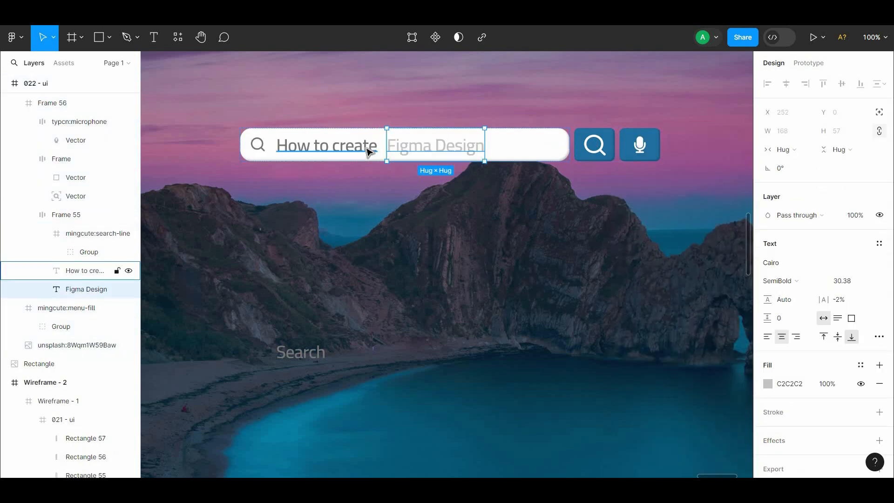
pyautogui.click(394, 209)
pyautogui.click(384, 148)
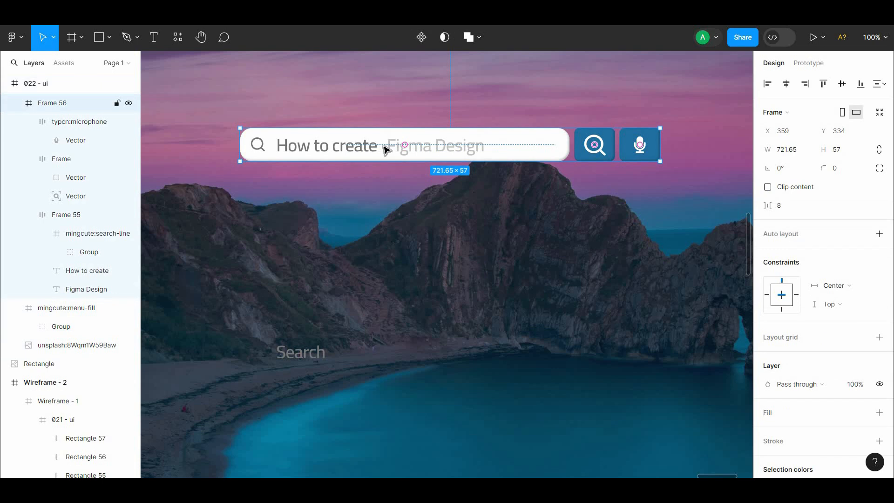
pyautogui.doubleClick(427, 152)
pyautogui.doubleClick(426, 153)
pyautogui.click(400, 218)
pyautogui.click(403, 222)
# - Delete the leftover grey "Search" label from the background image
pyautogui.scroll(-2, 403, 196)
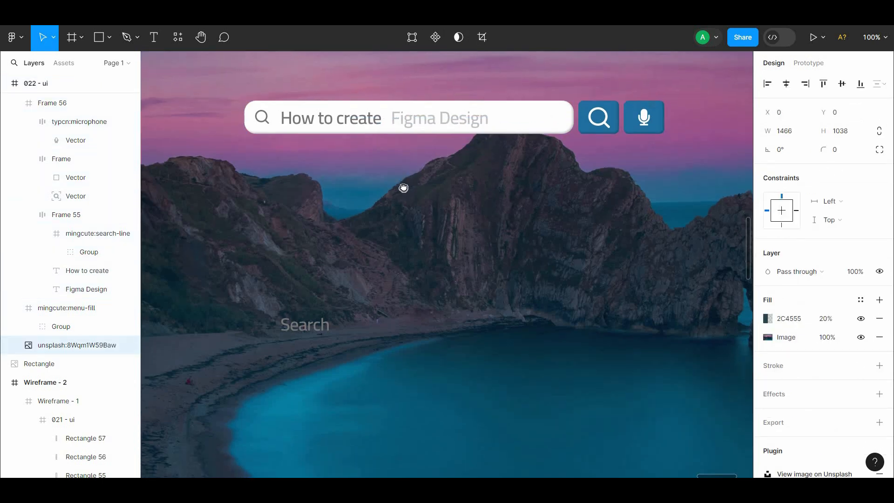
pyautogui.click(295, 309)
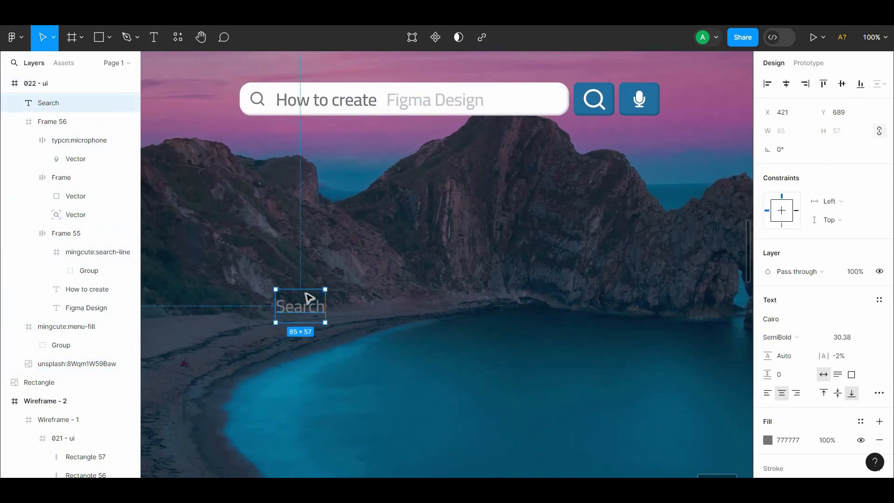
pyautogui.press('Delete')
# - Place a copy of the search field's "How to create" text on the background below the microphone button
pyautogui.doubleClick(307, 101)
pyautogui.doubleClick(309, 101)
pyautogui.moveTo(317, 101); pyautogui.dragTo(730, 146)
pyautogui.doubleClick(326, 231)
pyautogui.click(384, 228)
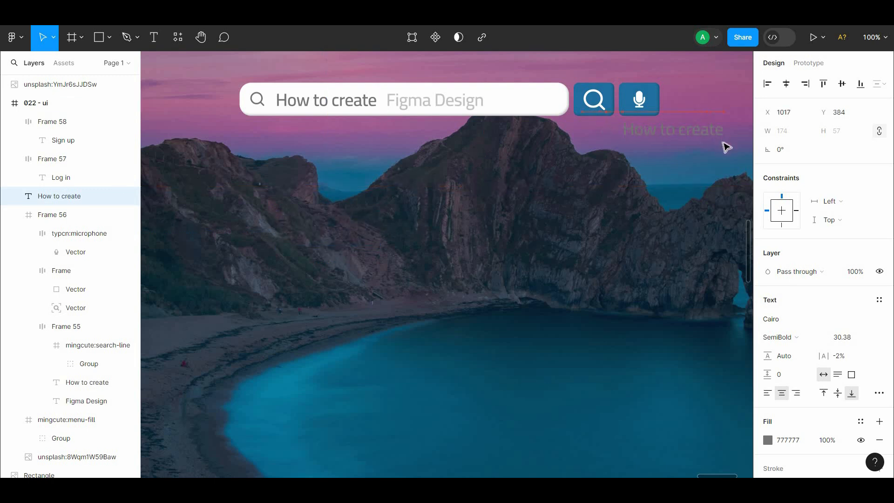
# - Draw a 553 × 365 rectangle on the background directly below the search field
pyautogui.moveTo(241, 127); pyautogui.dragTo(563, 339)
pyautogui.moveTo(432, 277); pyautogui.dragTo(431, 261)
# - Try to place the rectangle behind the search bar by sending it to the back and reordering the layers
pyautogui.rightClick(427, 259)
pyautogui.click(442, 249)
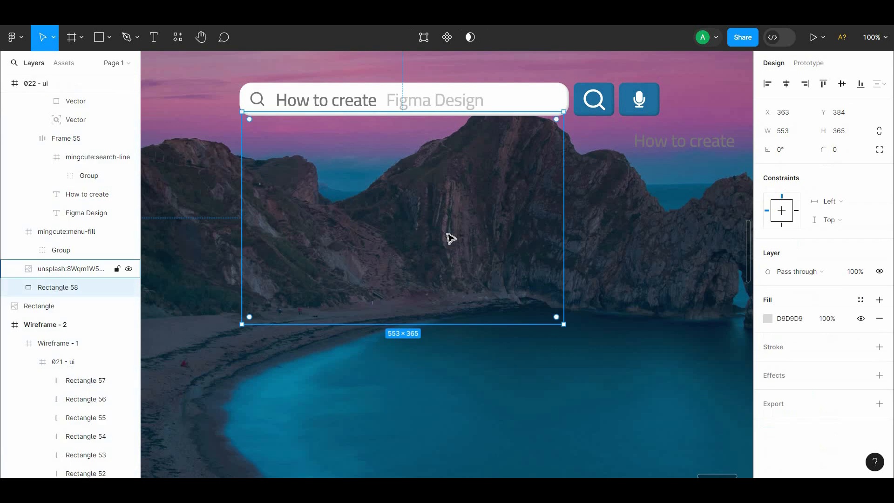
pyautogui.hotkey('ctrl', 'z')
pyautogui.moveTo(55, 122); pyautogui.dragTo(64, 221)
pyautogui.moveTo(305, 184); pyautogui.dragTo(307, 174)
pyautogui.moveTo(43, 110); pyautogui.dragTo(76, 329)
pyautogui.hotkey('ctrl', 'z')
pyautogui.click(255, 96)
pyautogui.click(289, 146)
pyautogui.click(82, 103)
pyautogui.hotkey('ctrl', 'z')
pyautogui.hotkey('ctrl', 'z')
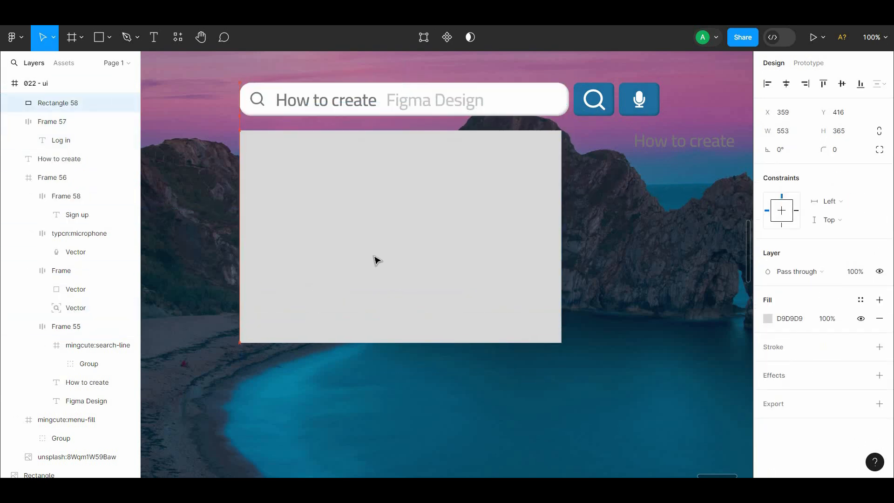
# - Move the rectangle up to X 365, Y 381 and bring the search bar in front of it
pyautogui.moveTo(373, 256); pyautogui.dragTo(381, 244)
pyautogui.rightClick(404, 105)
pyautogui.click(429, 177)
pyautogui.moveTo(429, 176); pyautogui.dragTo(424, 168)
pyautogui.click(472, 349)
pyautogui.click(439, 237)
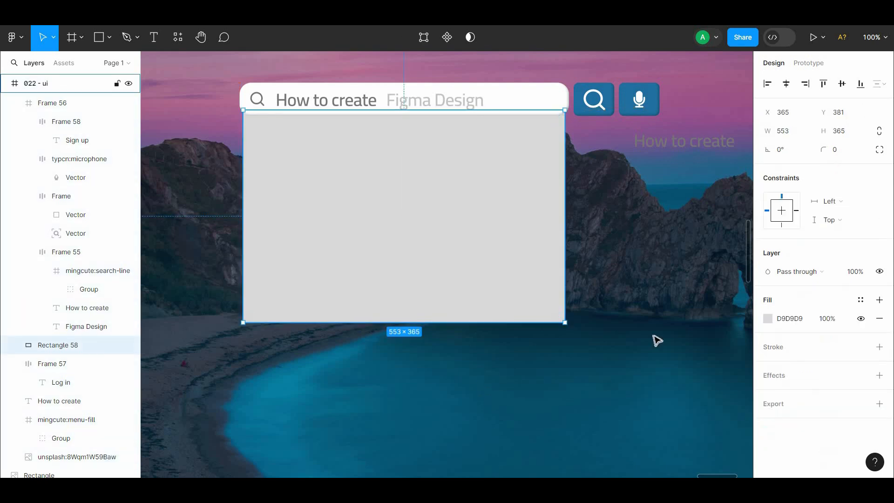
# - Change the rectangle's fill to light blue (C8E6F9)
pyautogui.click(768, 318)
pyautogui.moveTo(729, 297); pyautogui.dragTo(611, 177)
pyautogui.moveTo(616, 207); pyautogui.dragTo(611, 177)
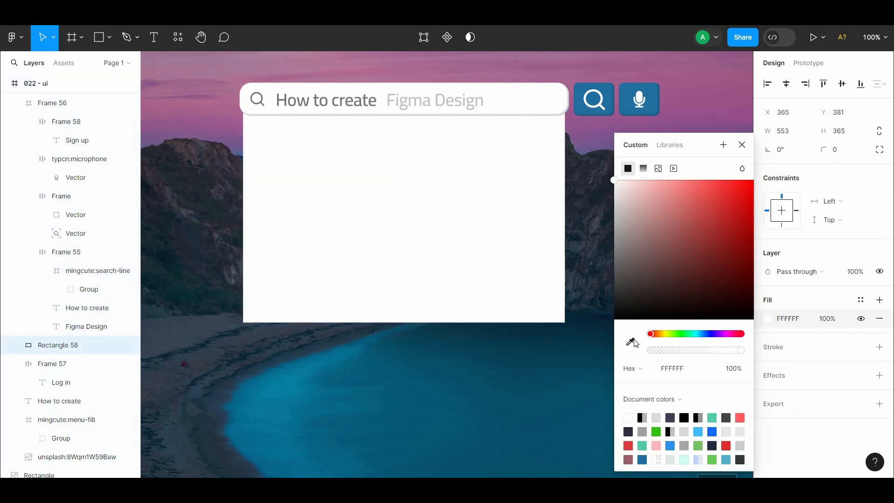
pyautogui.click(632, 342)
pyautogui.click(696, 108)
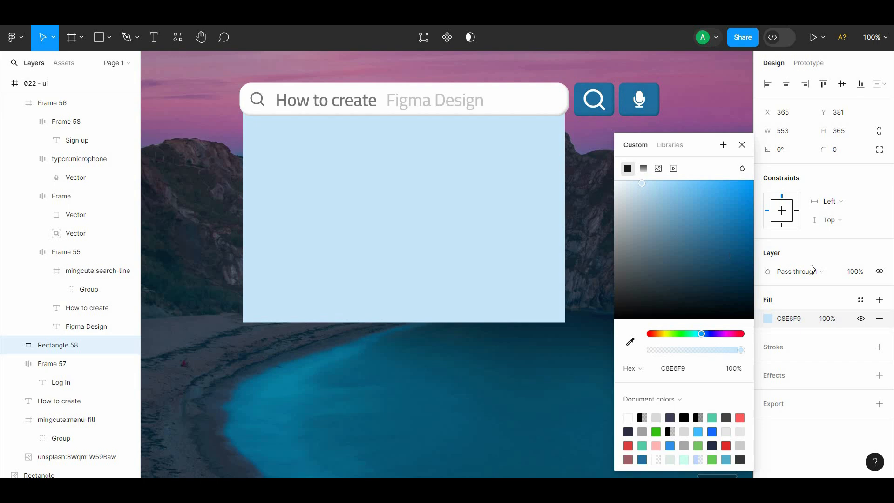
# - Add an inner shadow to the rectangle with X -2, Y -2 and the blue of the search button (226F9F)
pyautogui.click(879, 375)
pyautogui.click(808, 394)
pyautogui.click(809, 379)
pyautogui.click(768, 393)
pyautogui.write('-2')
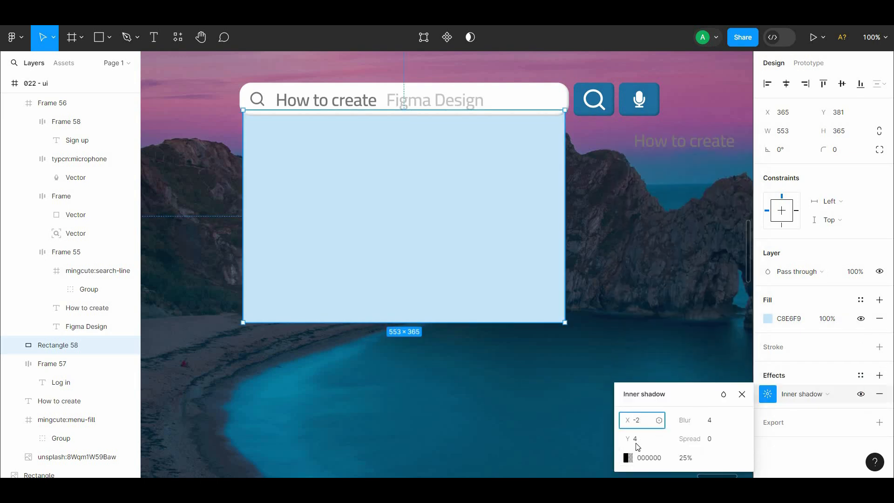
pyautogui.click(638, 439)
pyautogui.write('-2')
pyautogui.click(627, 458)
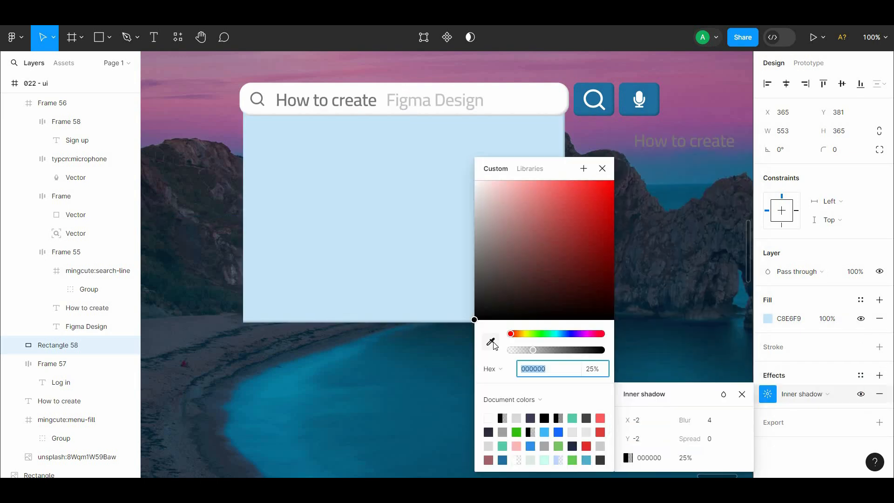
pyautogui.click(490, 341)
pyautogui.press('Escape')
# - Lighten the rectangle's fill to a paler blue
pyautogui.click(768, 320)
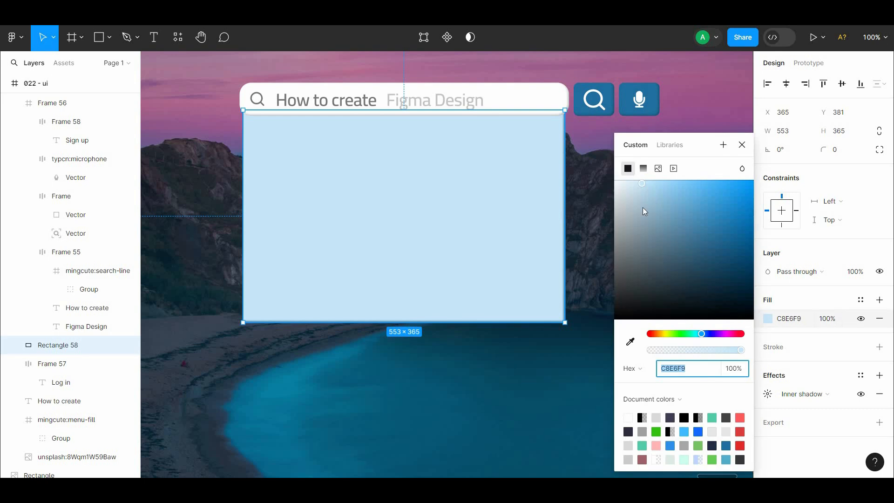
pyautogui.moveTo(643, 208); pyautogui.dragTo(630, 182)
pyautogui.click(567, 198)
pyautogui.moveTo(619, 218); pyautogui.dragTo(630, 259)
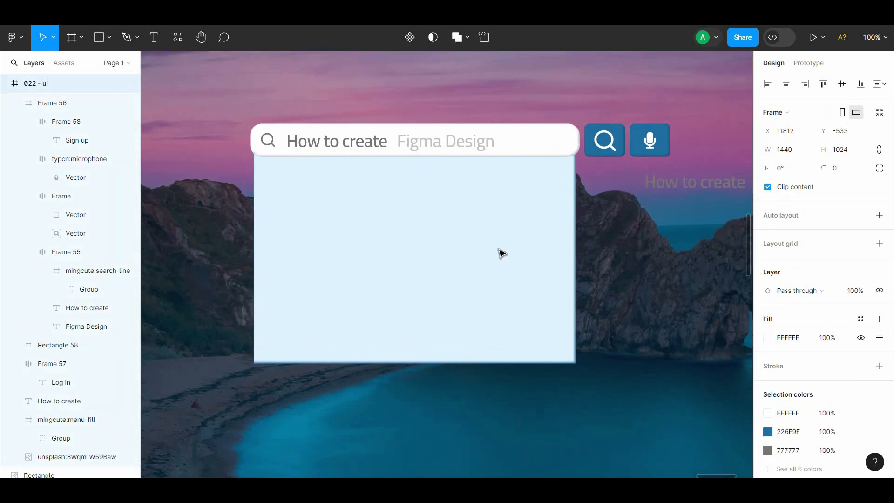
# - Move the rectangle down to Y 404, clear of the search field, and round its corners to 24
pyautogui.moveTo(501, 253); pyautogui.dragTo(500, 267)
pyautogui.click(836, 154)
pyautogui.write('24')
# - Move the loose "How to create" text onto the upper part of the light blue box and bring it to the front
pyautogui.click(729, 184)
pyautogui.moveTo(692, 176); pyautogui.dragTo(348, 187)
pyautogui.rightClick(606, 199)
pyautogui.click(636, 251)
# - Change the fill of the box's "How to create" text to a near-black tone (212528)
pyautogui.click(768, 439)
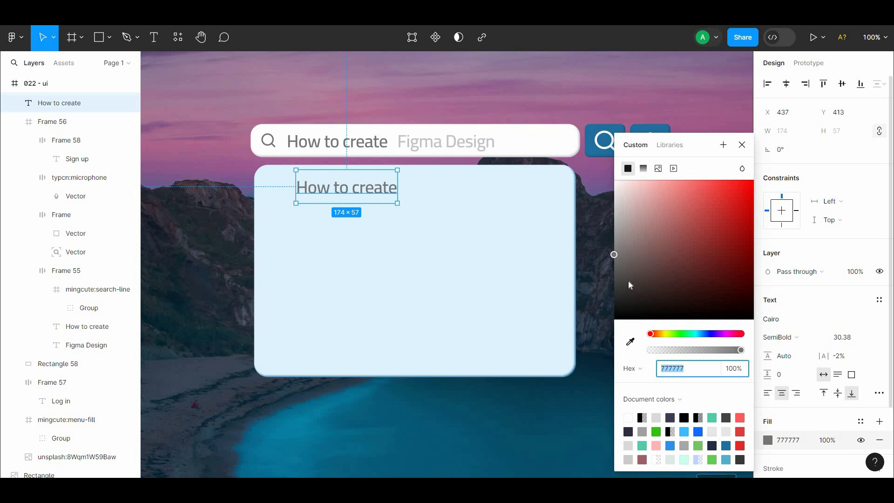
pyautogui.click(618, 283)
pyautogui.click(630, 341)
pyautogui.click(645, 128)
pyautogui.moveTo(663, 256); pyautogui.dragTo(663, 295)
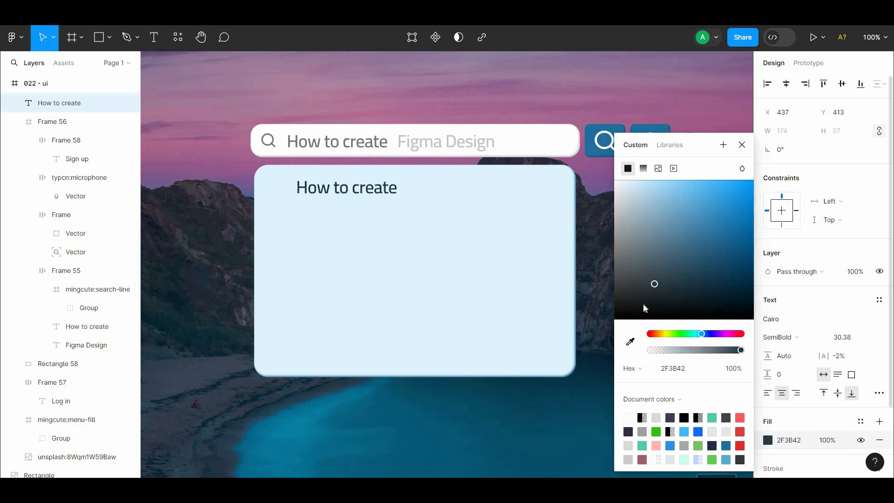
pyautogui.click(590, 280)
# - Set the box's "How to create" text to font size 24 and move it toward the box's upper-left corner
pyautogui.click(348, 188)
pyautogui.click(868, 337)
pyautogui.click(855, 366)
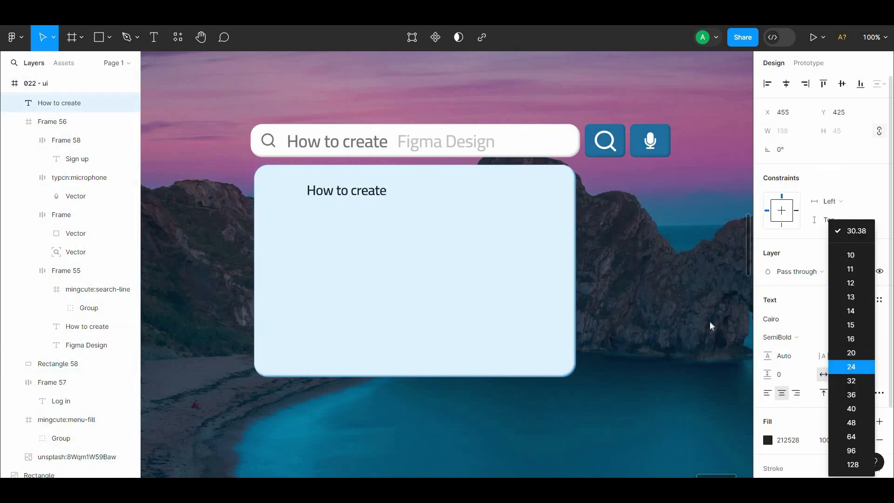
pyautogui.moveTo(360, 192); pyautogui.dragTo(325, 195)
pyautogui.click(81, 85)
# - Copy the search field's magnifier icon into the box and give it the text's dark colour (2C3236)
pyautogui.doubleClick(271, 144)
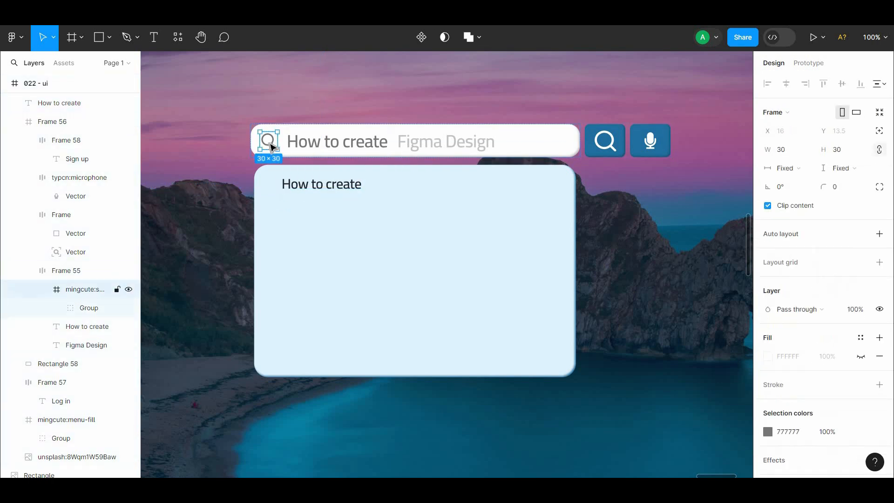
pyautogui.doubleClick(270, 144)
pyautogui.keyDown('alt'); pyautogui.moveTo(271, 143); pyautogui.dragTo(271, 197); pyautogui.keyUp('alt')
pyautogui.click(767, 365)
pyautogui.press('i')
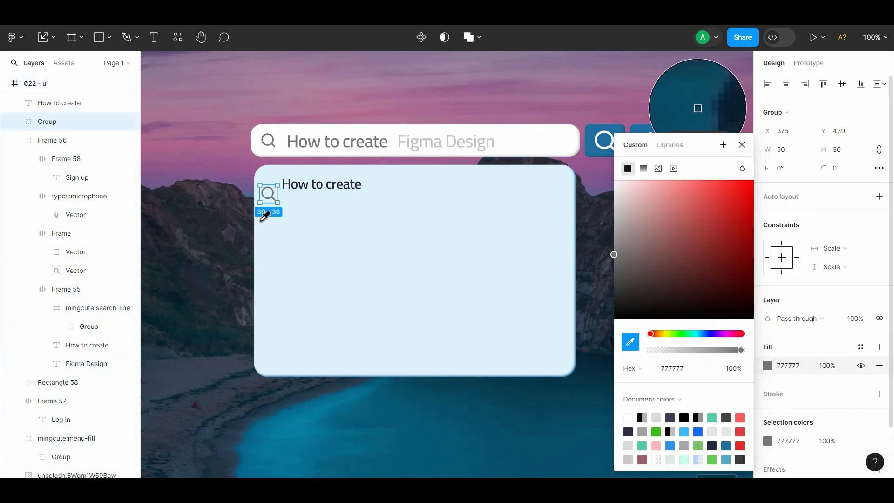
pyautogui.click(289, 185)
# - Align the copied magnifier icon and the "How to create" text on their vertical centres
pyautogui.keyDown('shift'); pyautogui.click(299, 188); pyautogui.keyUp('shift')
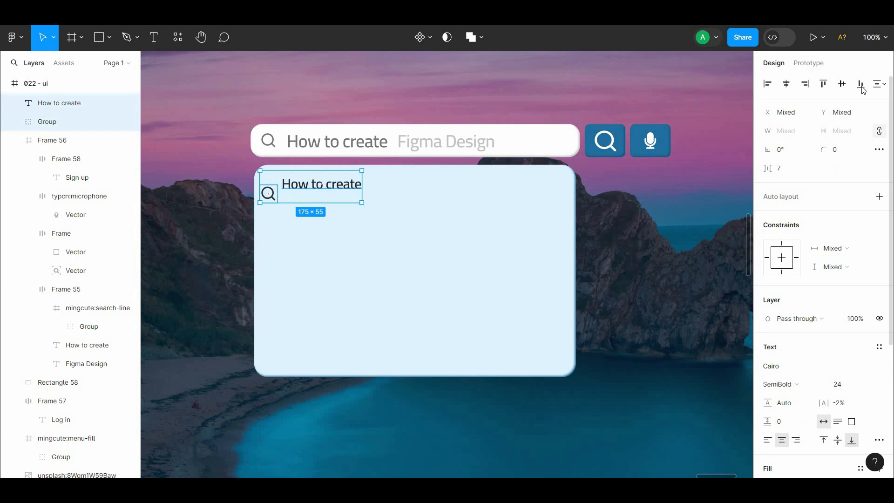
pyautogui.click(842, 85)
pyautogui.click(81, 85)
# - Shrink the copied magnifier icon and set the spacing between it and the text to 16
pyautogui.click(264, 191)
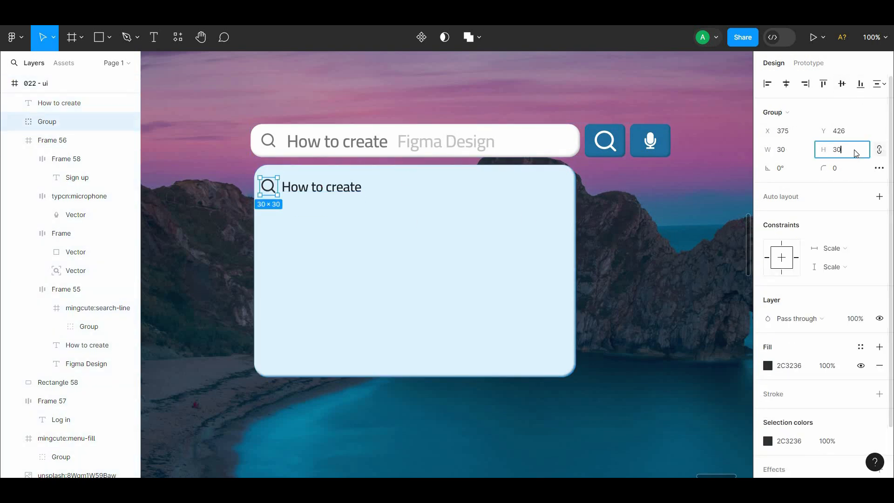
pyautogui.click(321, 187)
pyautogui.keyDown('shift'); pyautogui.click(268, 186); pyautogui.keyUp('shift')
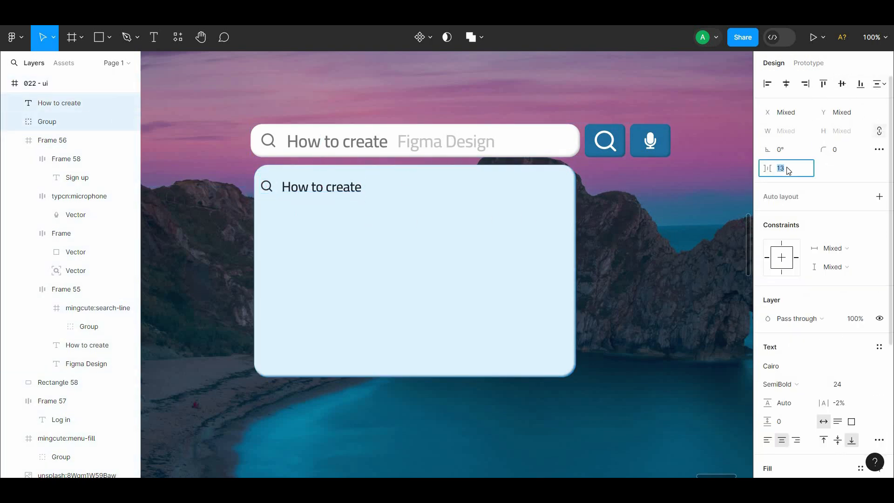
pyautogui.write('16')
pyautogui.click(619, 215)
# - Wrap the icon and "How to create" text in an auto layout frame and stretch it across the box's width
pyautogui.click(300, 188)
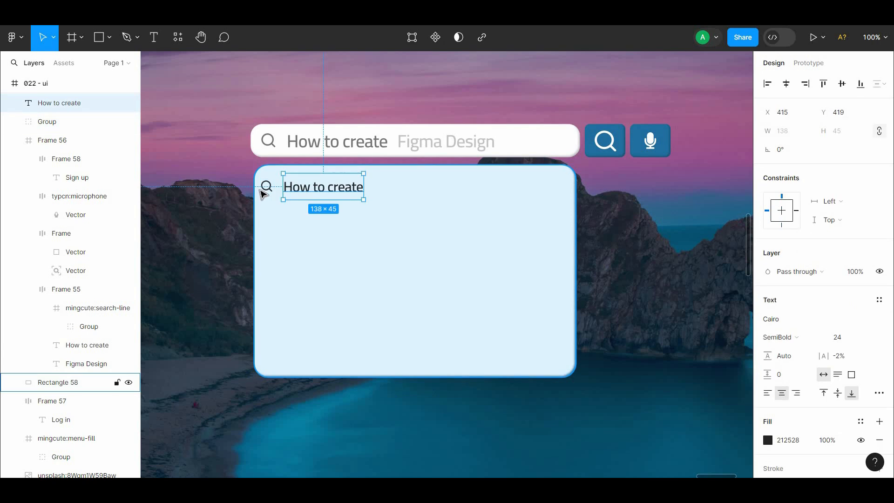
pyautogui.keyDown('shift'); pyautogui.click(266, 187); pyautogui.keyUp('shift')
pyautogui.moveTo(308, 190); pyautogui.dragTo(316, 191)
pyautogui.rightClick(350, 191)
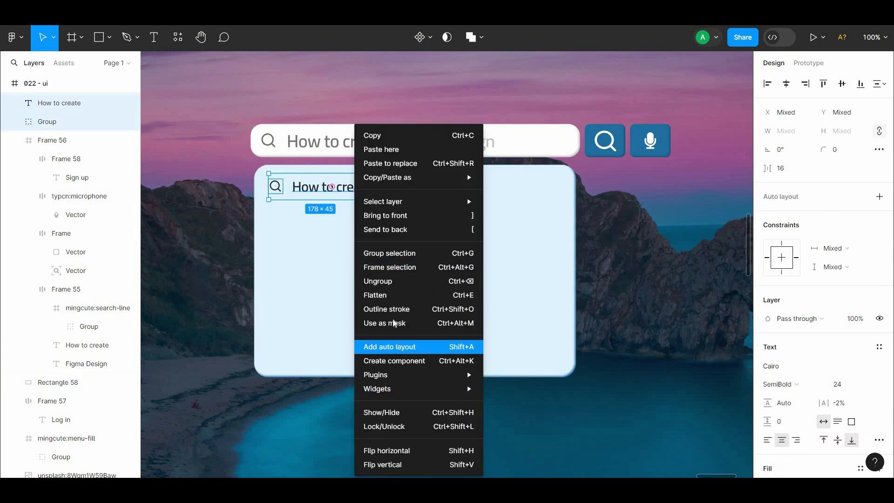
pyautogui.click(389, 345)
pyautogui.moveTo(587, 189); pyautogui.dragTo(576, 189)
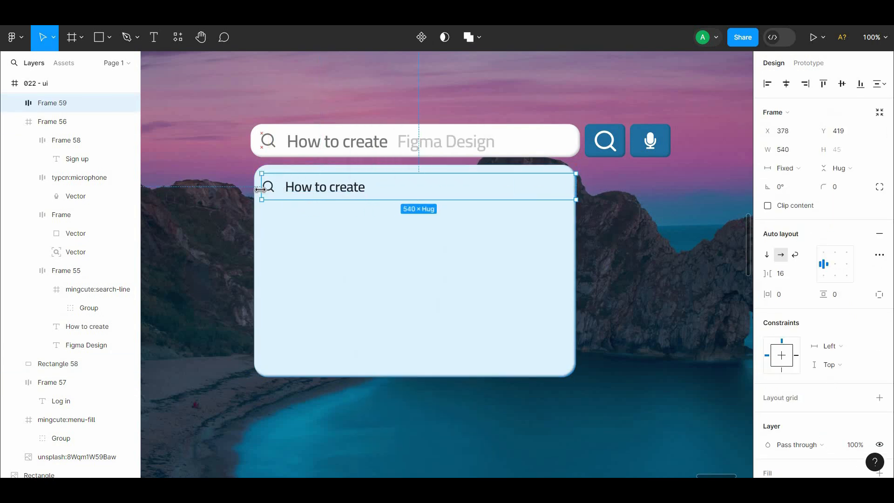
# - Change the suggestion row's text to "How to create Figma Design"
pyautogui.click(365, 192)
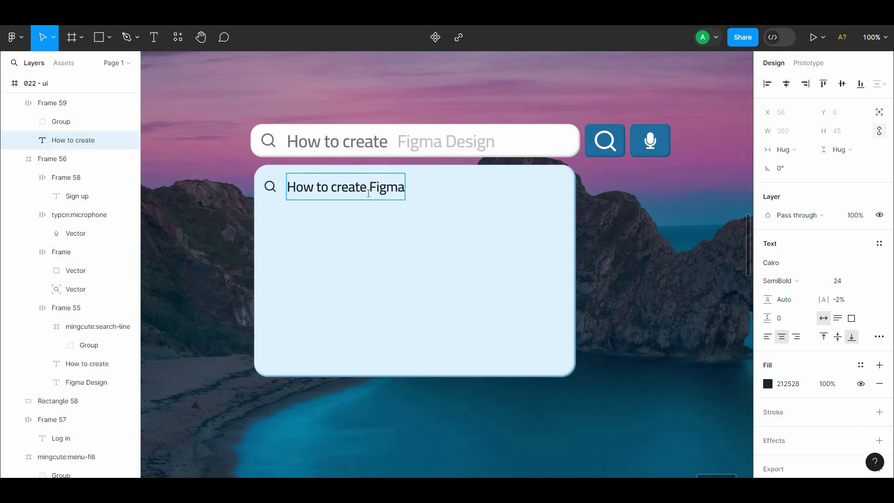
pyautogui.press('Escape')
pyautogui.press('Escape')
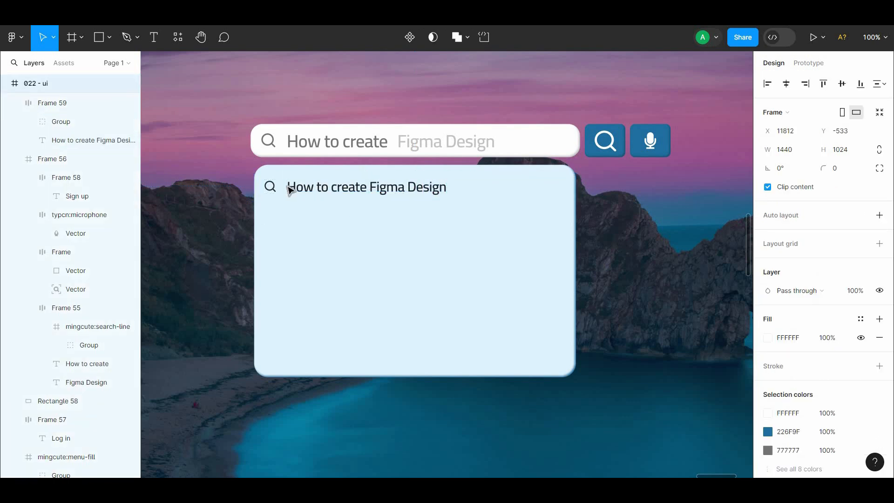
# - Add a fill to the suggestion row and match it to the box's pale blue
pyautogui.click(878, 370)
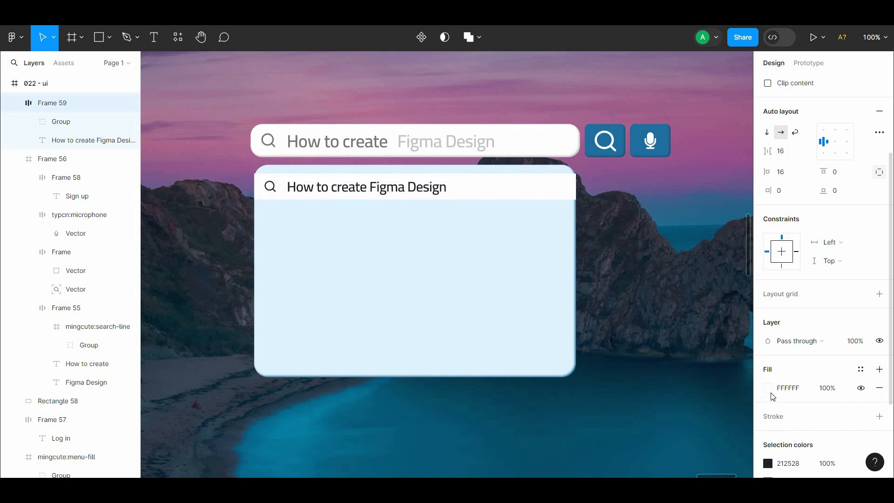
pyautogui.click(767, 387)
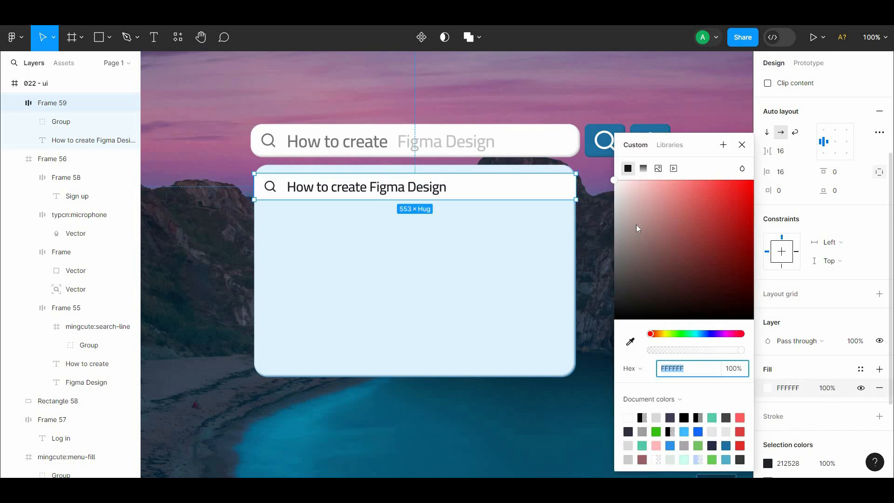
pyautogui.click(632, 342)
pyautogui.click(568, 238)
# - Change the suggestion box's fill to near-white (FBFDFF)
pyautogui.click(571, 237)
pyautogui.click(767, 318)
pyautogui.moveTo(632, 212); pyautogui.dragTo(617, 178)
# - Try rounding the suggestion row's corners with larger radii, up to 31
pyautogui.click(565, 190)
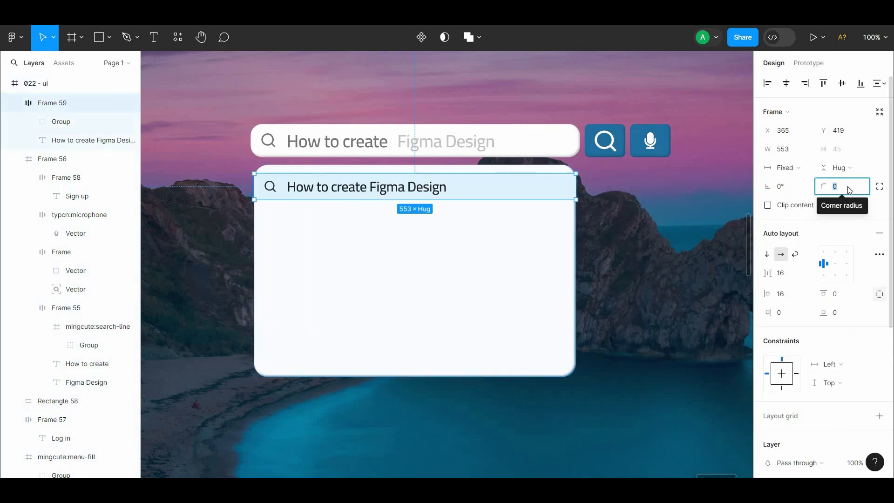
pyautogui.write('24')
pyautogui.click(661, 194)
pyautogui.click(522, 192)
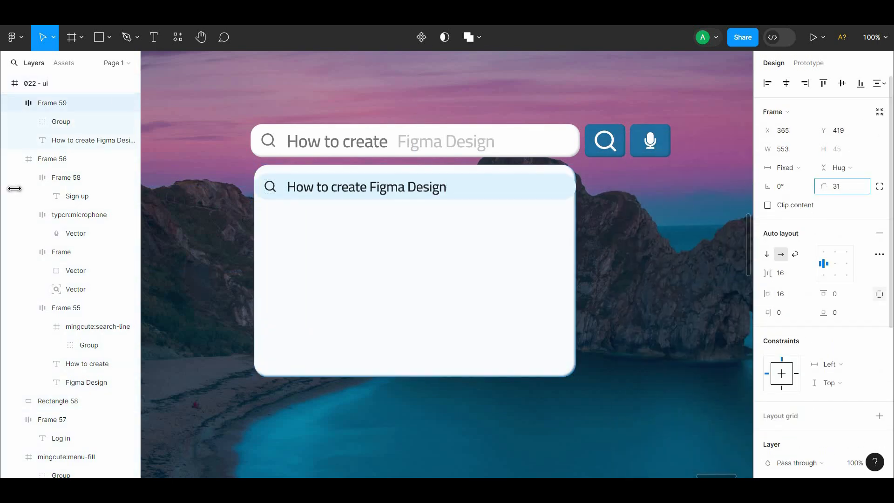
pyautogui.moveTo(15, 188); pyautogui.dragTo(52, 190)
# - Move the suggestion row down inside the box to Y 442
pyautogui.moveTo(519, 197); pyautogui.dragTo(519, 211)
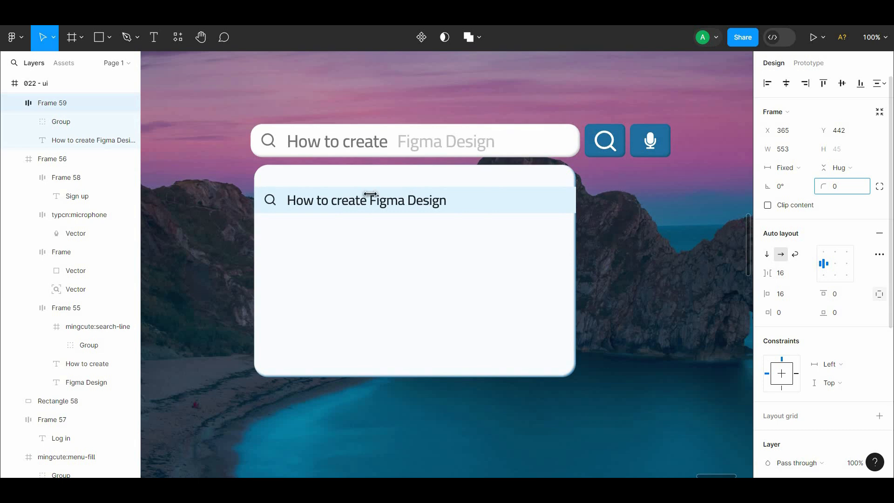
pyautogui.moveTo(433, 204); pyautogui.dragTo(434, 204)
# - Set the suggestion box's width to 555
pyautogui.click(577, 228)
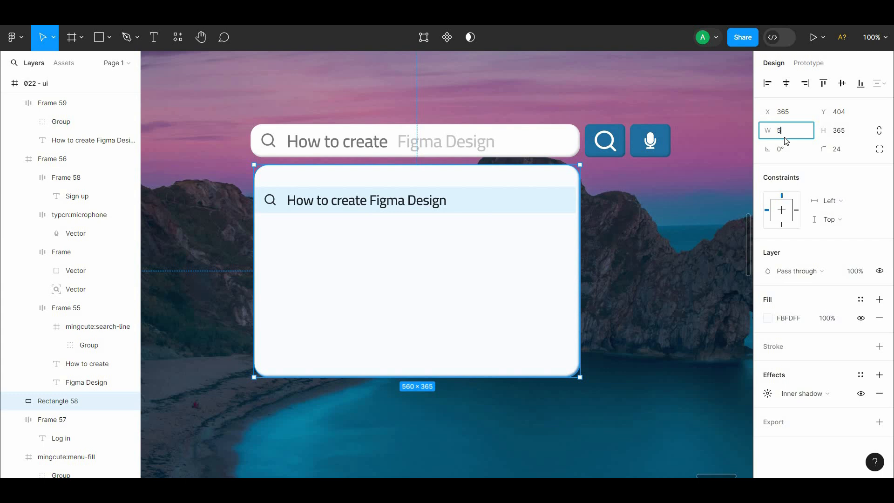
pyautogui.click(701, 212)
pyautogui.click(554, 206)
pyautogui.click(632, 216)
pyautogui.scroll(-1, 593, 209)
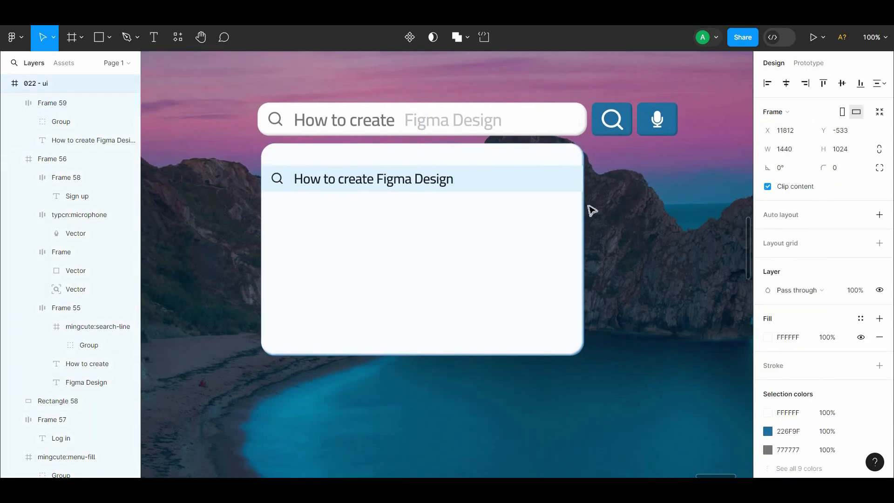
# - Reduce the blur of the suggestion box's inner shadow to 0
pyautogui.click(571, 216)
pyautogui.click(804, 393)
pyautogui.click(767, 393)
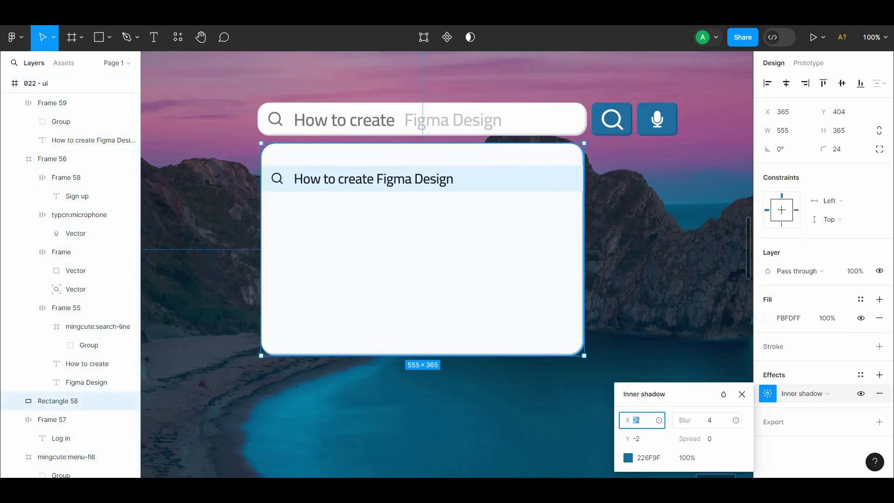
pyautogui.moveTo(684, 420); pyautogui.dragTo(736, 254)
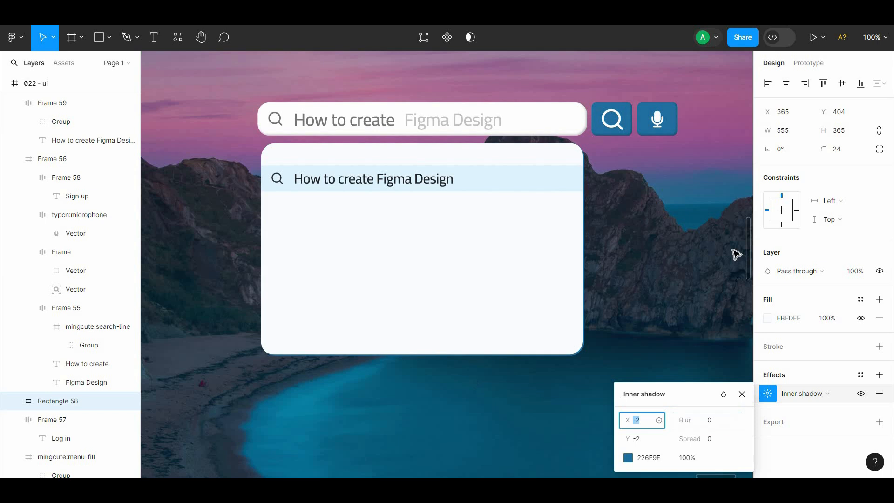
# - Add an inner shadow to the suggestion row and set its X offset to -1
pyautogui.click(536, 179)
pyautogui.scroll(-4, 786, 429)
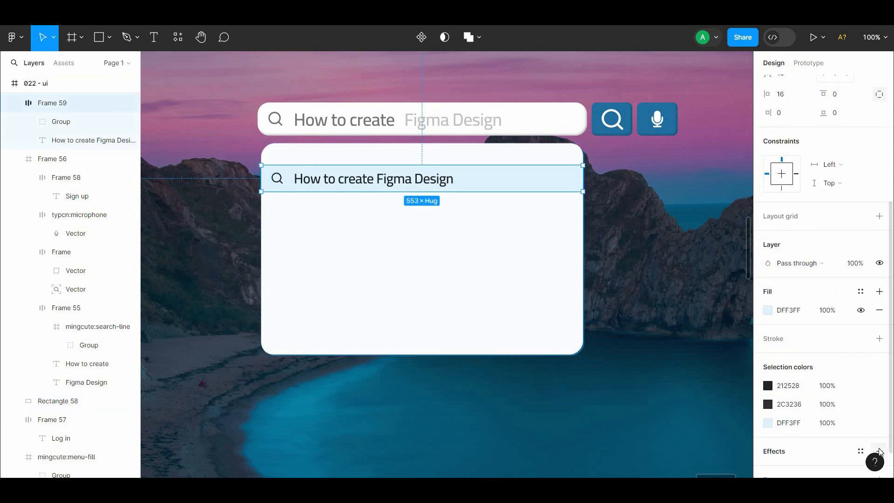
pyautogui.click(879, 451)
pyautogui.click(801, 470)
pyautogui.click(800, 424)
pyautogui.click(767, 469)
pyautogui.write('-1')
pyautogui.click(640, 443)
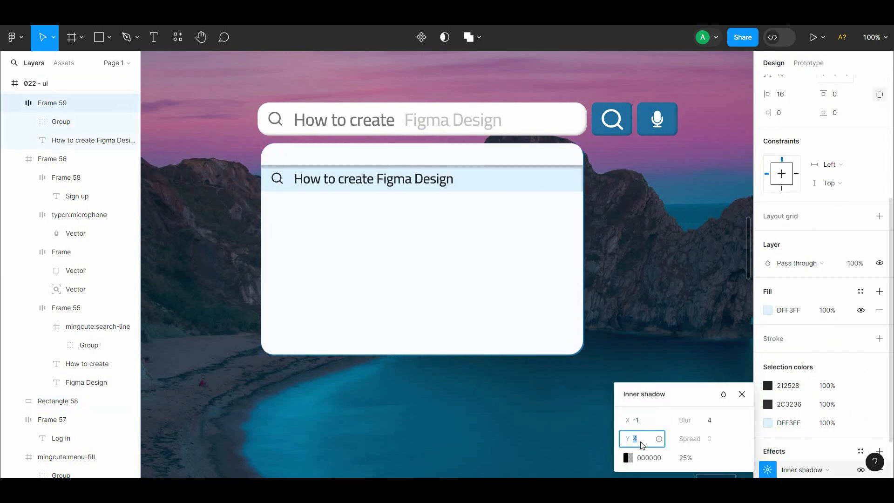
# - Refine the colour and settings of the suggestion row's inner shadow to form a thin line along its lower edge
pyautogui.click(629, 458)
pyautogui.click(493, 342)
pyautogui.click(613, 117)
pyautogui.click(609, 204)
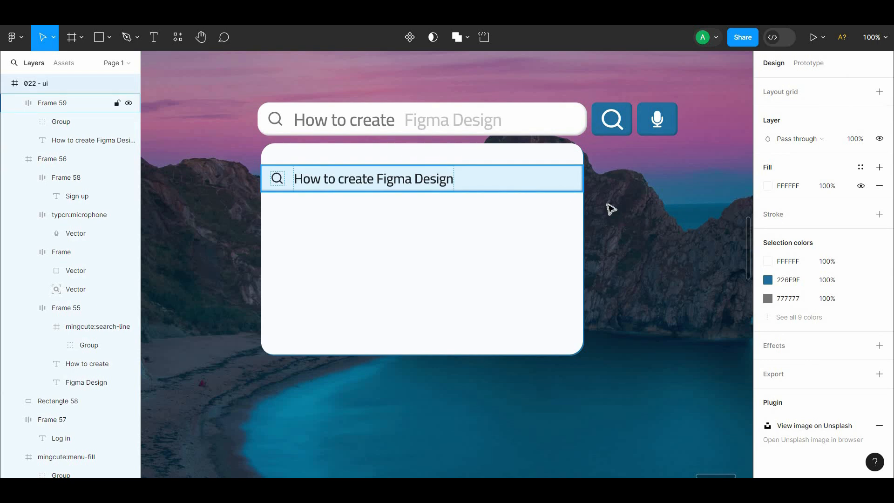
pyautogui.click(565, 182)
pyautogui.scroll(-5, 867, 425)
pyautogui.click(767, 408)
pyautogui.click(648, 295)
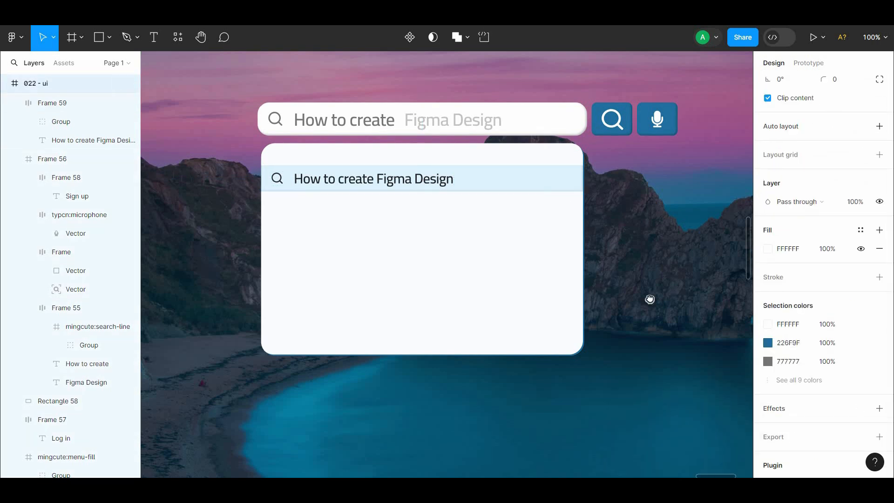
# - Duplicate the suggestion row directly below the first and give the copy an inside stroke of width 1
pyautogui.scroll(-1, 540, 159)
pyautogui.hotkey('ctrl', 'd')
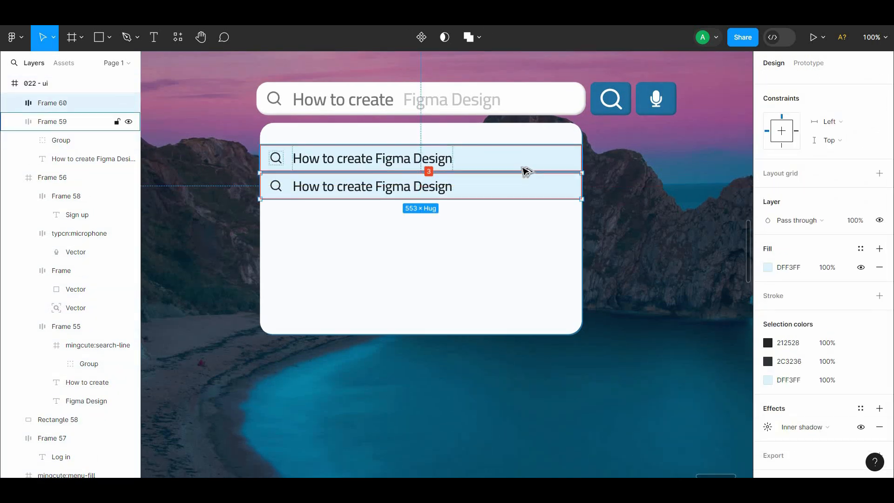
pyautogui.click(878, 296)
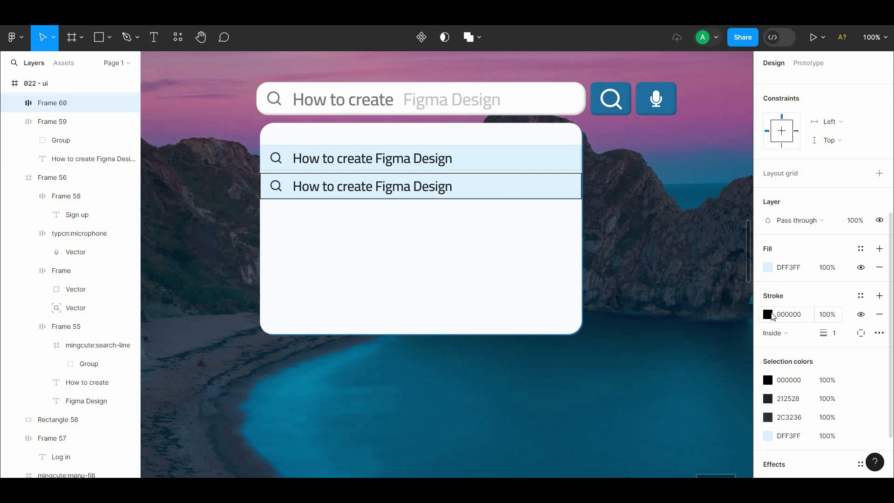
pyautogui.click(605, 224)
pyautogui.scroll(5, 605, 190)
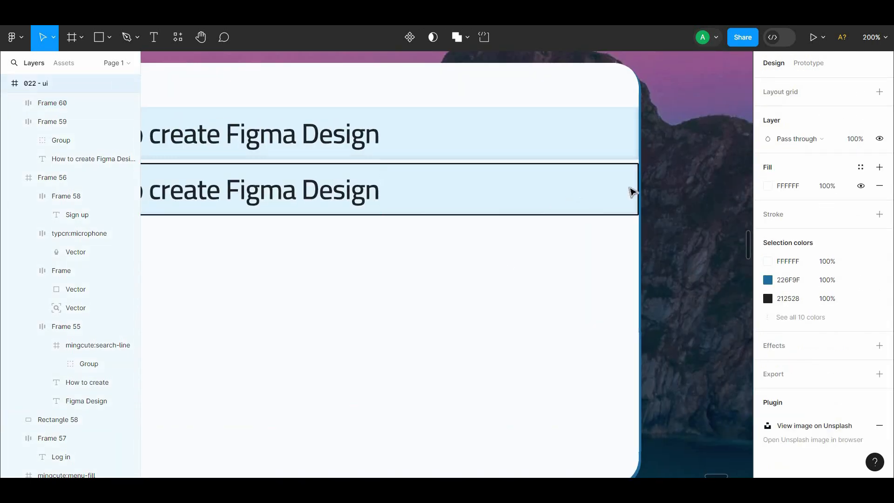
pyautogui.click(641, 190)
pyautogui.moveTo(642, 190); pyautogui.dragTo(639, 190)
pyautogui.click(618, 223)
pyautogui.click(619, 205)
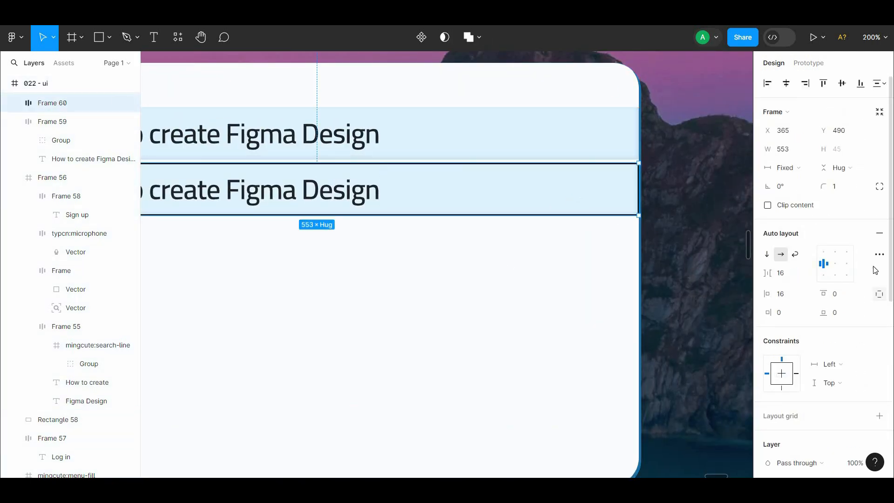
# - Change the second row's stroke colour to FBFDFF by sampling the suggestion box's background
pyautogui.moveTo(890, 299); pyautogui.dragTo(890, 394)
pyautogui.click(767, 391)
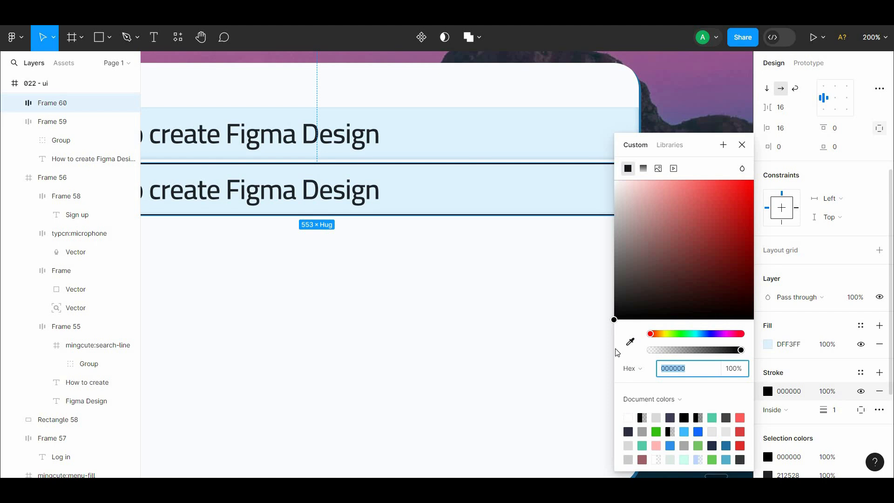
pyautogui.click(630, 341)
pyautogui.click(557, 272)
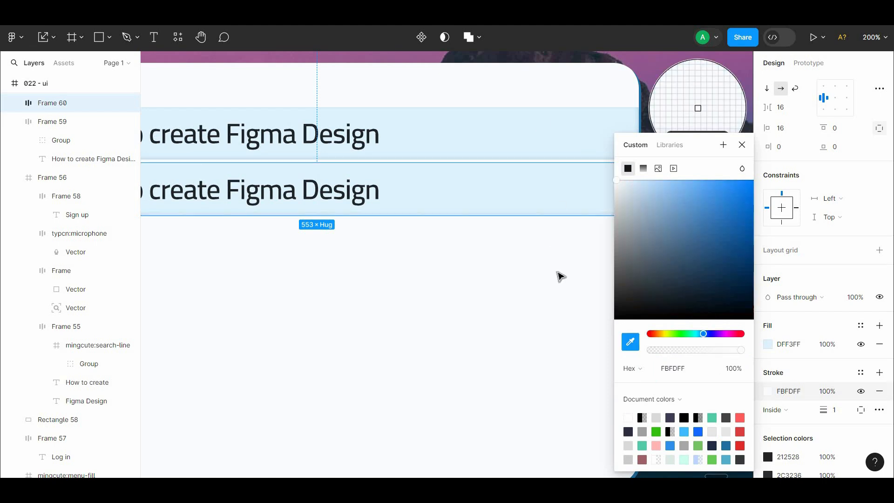
pyautogui.click(554, 298)
pyautogui.hscroll(-1, 552, 299)
pyautogui.hotkey('ctrl', '-')
# - Set the second suggestion row's fill to white, FFFFFF
pyautogui.click(565, 238)
pyautogui.click(544, 224)
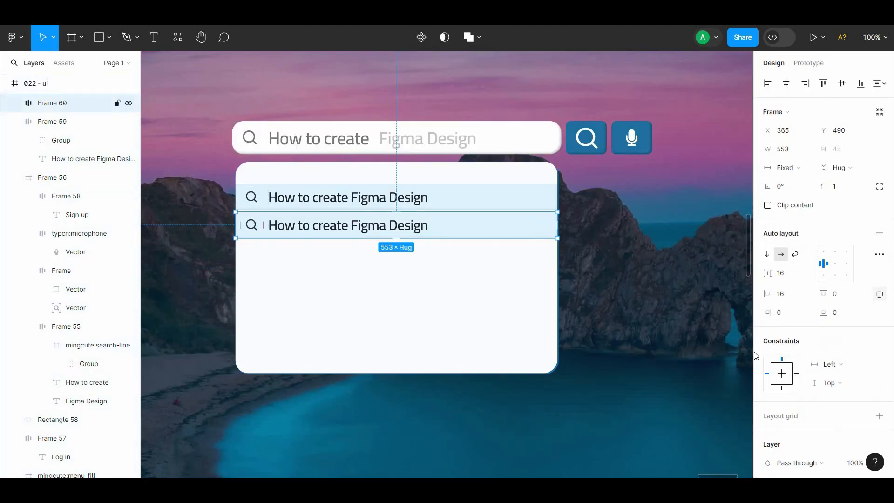
pyautogui.scroll(-5, 829, 426)
pyautogui.click(767, 193)
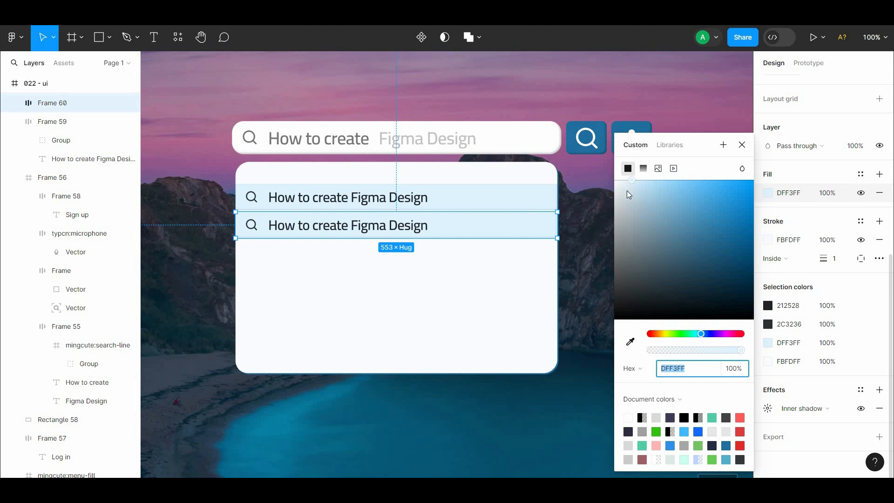
pyautogui.moveTo(626, 191); pyautogui.dragTo(562, 168)
pyautogui.click(583, 215)
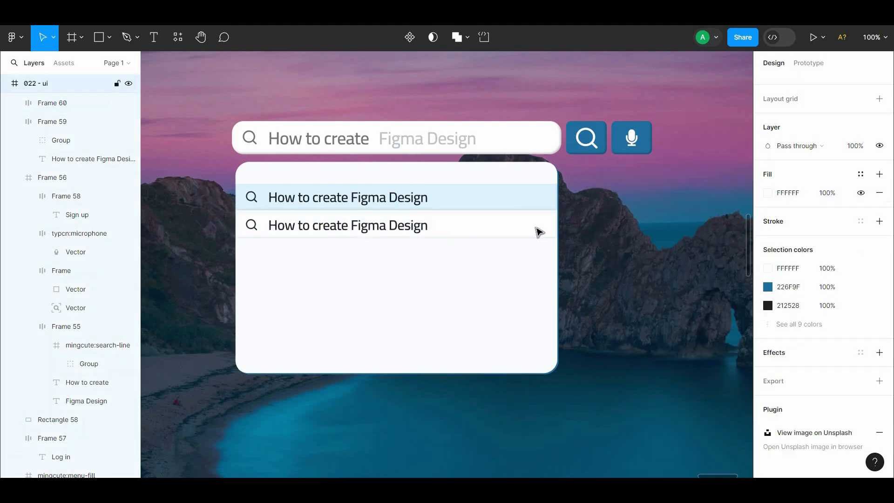
# - Duplicate the white suggestion row below itself as a third row and adjust its vertical position
pyautogui.moveTo(444, 233); pyautogui.dragTo(455, 263)
pyautogui.press('Up')
pyautogui.press('Up')
pyautogui.press('Up')
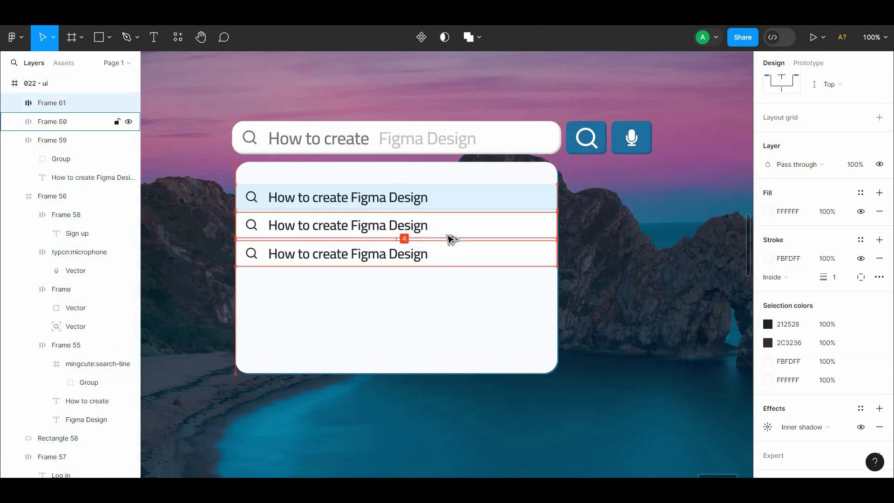
pyautogui.hotkey('shift', 'Down')
pyautogui.hotkey('shift', 'Up')
pyautogui.press('Down')
pyautogui.press('Down')
pyautogui.press('Down')
pyautogui.press('Down')
# - Even out the row spacing by moving the second suggestion row down to Y 491 and the third row slightly up
pyautogui.keyDown('shift'); pyautogui.click(454, 201); pyautogui.keyUp('shift')
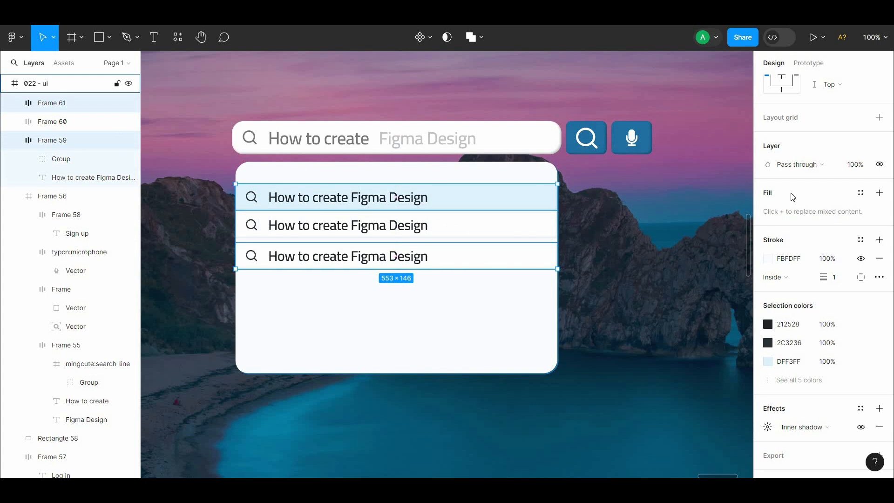
pyautogui.click(574, 255)
pyautogui.click(520, 230)
pyautogui.press('Down')
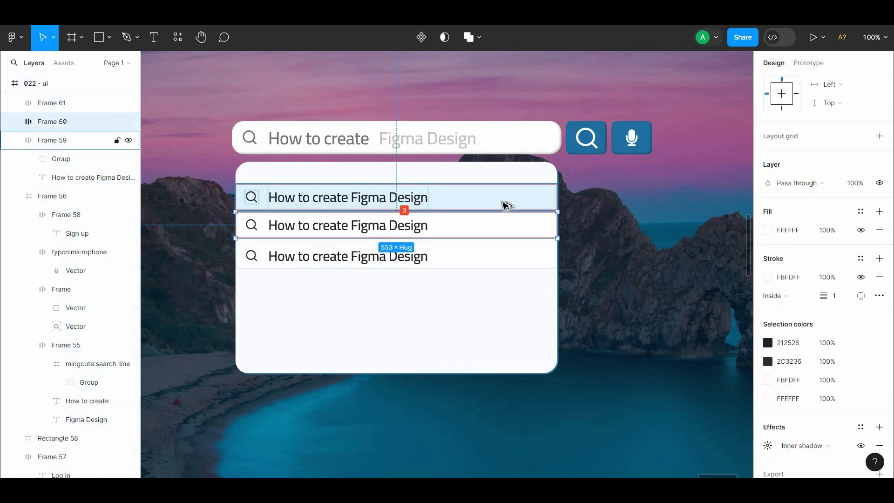
pyautogui.click(480, 264)
pyautogui.press('Up')
pyautogui.press('Up')
pyautogui.press('Up')
pyautogui.click(582, 255)
pyautogui.moveTo(594, 260); pyautogui.dragTo(610, 256)
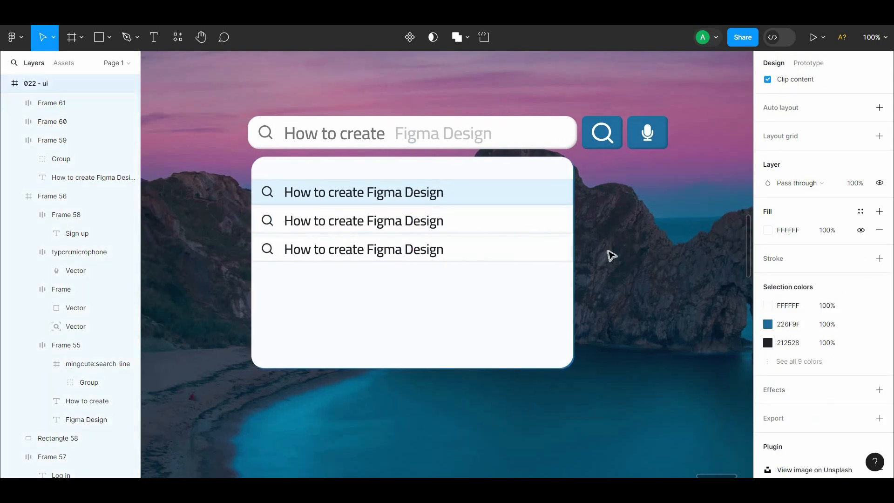
# - Duplicate the third suggestion row below itself to make a fourth row
pyautogui.click(534, 257)
pyautogui.hotkey('ctrl', 'd')
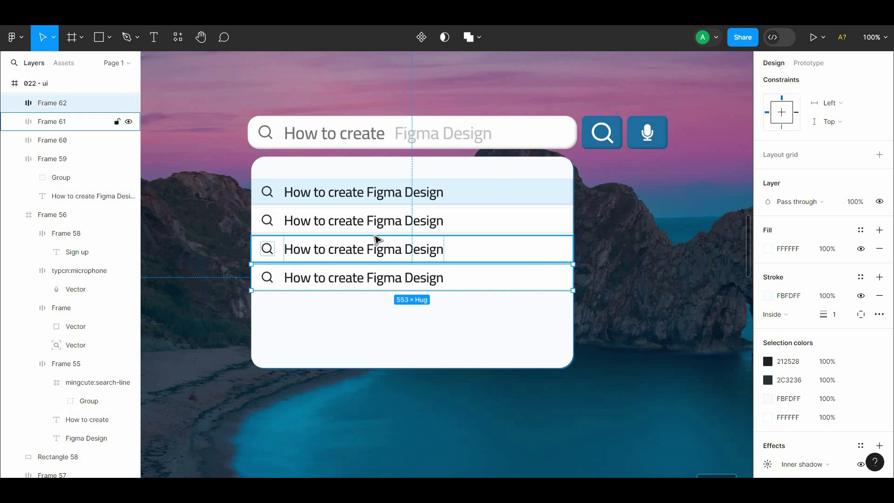
# - Change the second row's text to "How to create Figma Prototype" and the third's to "How to create Figma Animation"
pyautogui.doubleClick(369, 225)
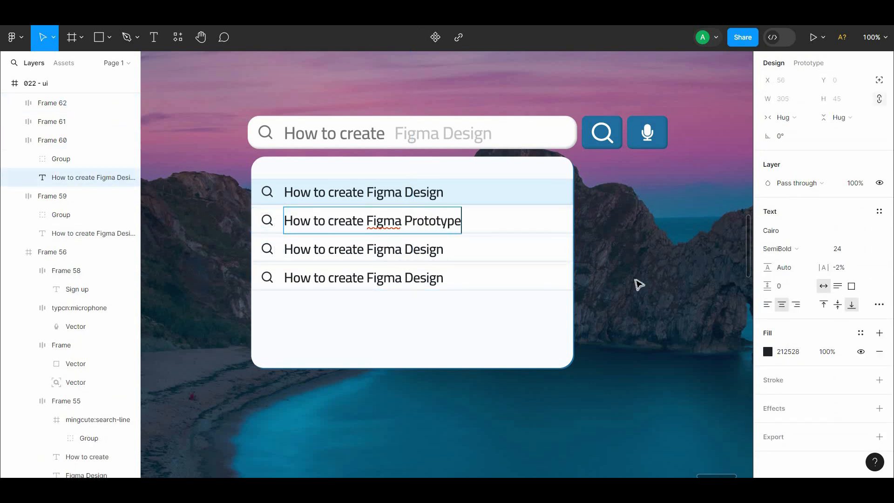
pyautogui.click(409, 249)
pyautogui.doubleClick(409, 249)
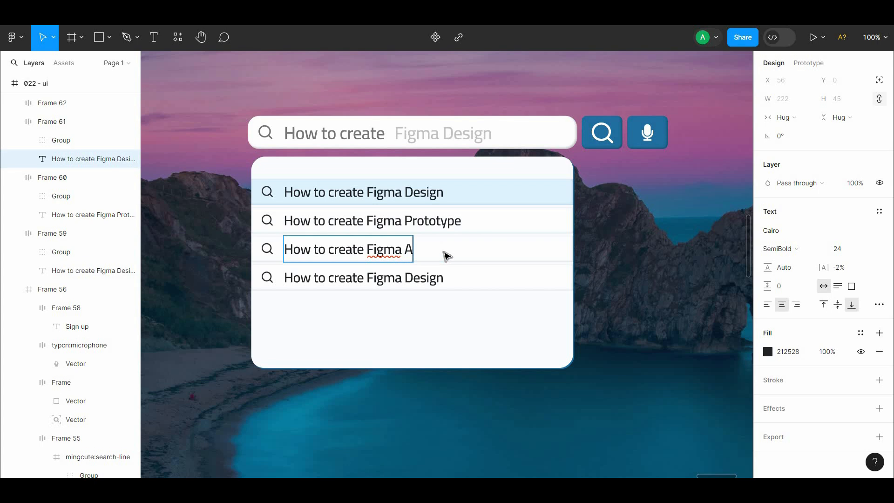
# - Delete the fourth suggestion row and shorten the suggestion box to a height of 213
pyautogui.click(455, 281)
pyautogui.press('Delete')
pyautogui.click(465, 324)
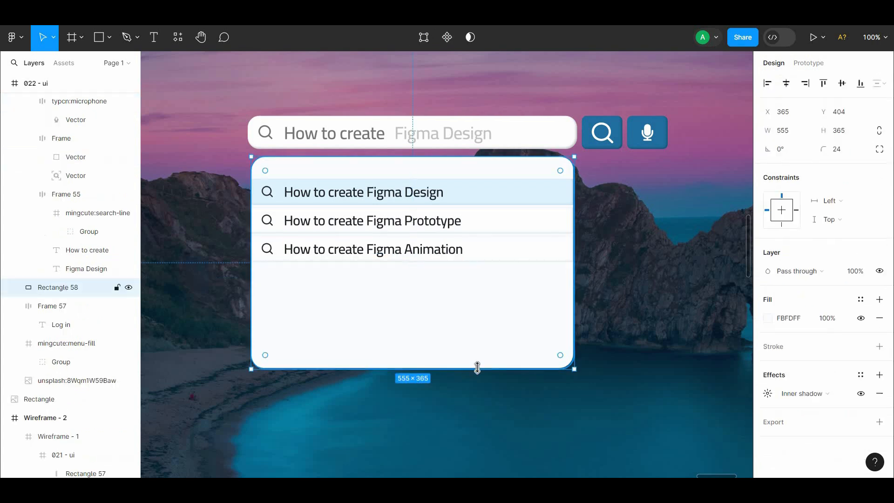
pyautogui.moveTo(476, 367); pyautogui.dragTo(456, 281)
# - Set the suggestion box's fill to white, FFFFFF
pyautogui.click(501, 252)
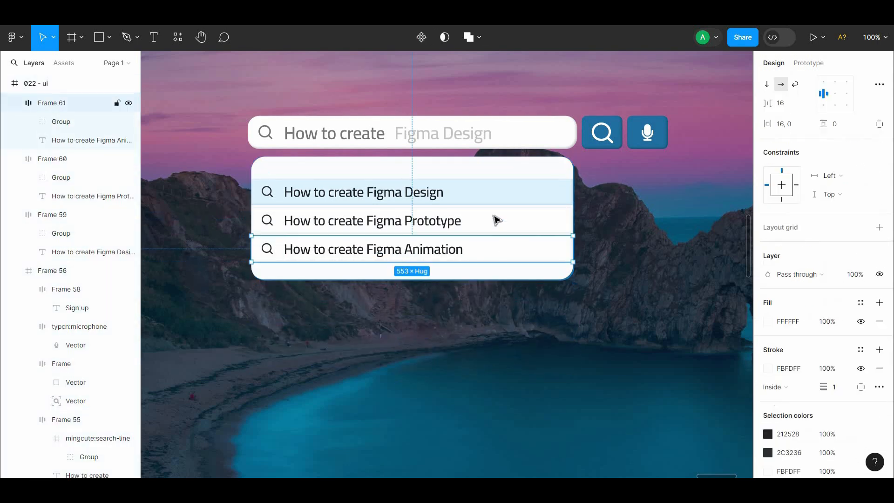
pyautogui.click(498, 169)
pyautogui.click(768, 318)
pyautogui.moveTo(651, 208); pyautogui.dragTo(589, 164)
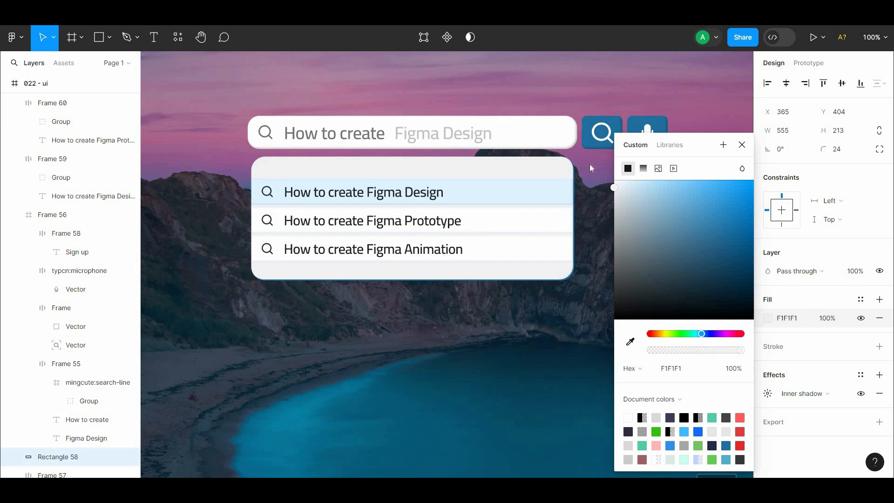
pyautogui.click(552, 219)
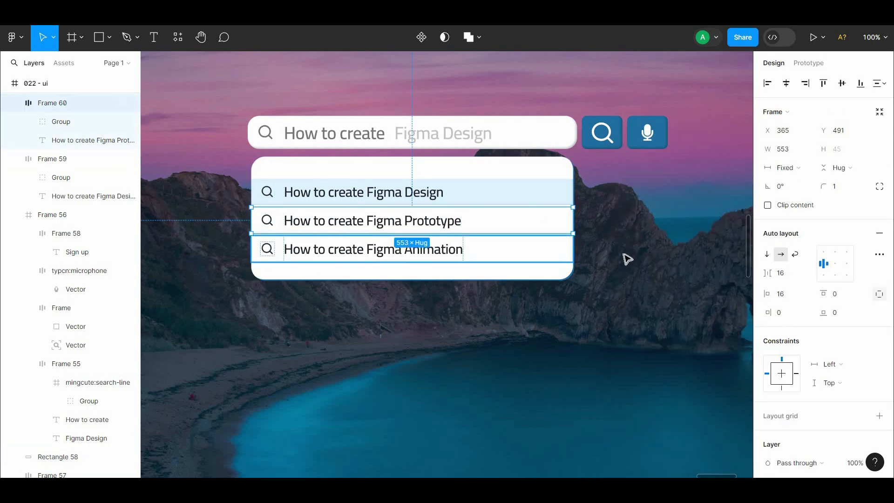
# - Reduce the font size of all three suggestion texts from 24 to the next smaller preset
pyautogui.press('Escape')
pyautogui.keyDown('ctrl'); pyautogui.keyDown('shift'); pyautogui.click(392, 259); pyautogui.keyUp('shift'); pyautogui.keyUp('ctrl')
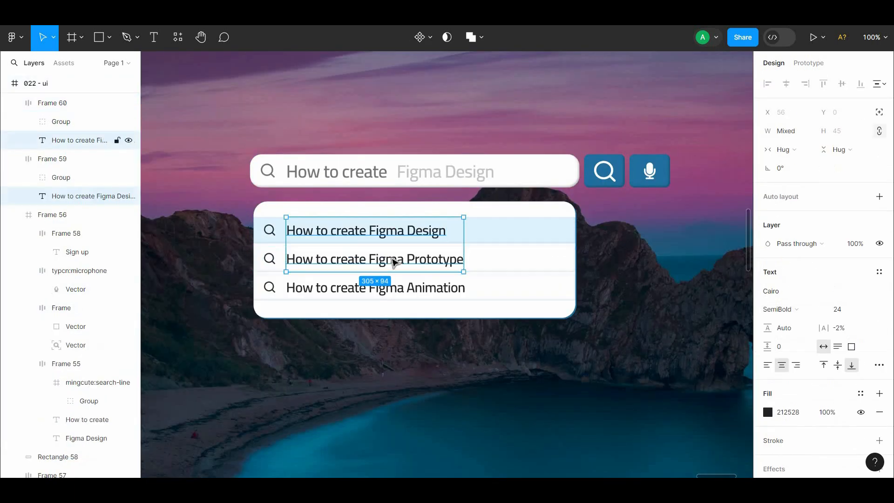
pyautogui.keyDown('ctrl'); pyautogui.keyDown('shift'); pyautogui.click(342, 285); pyautogui.keyUp('shift'); pyautogui.keyUp('ctrl')
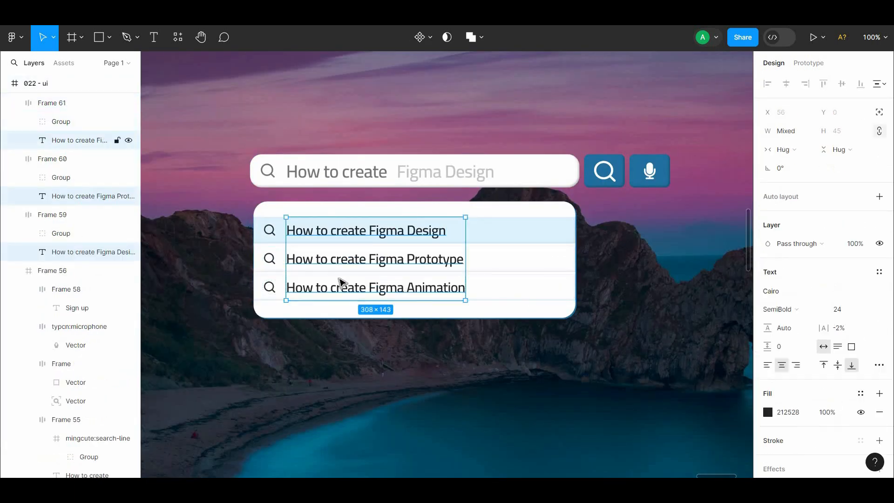
pyautogui.keyDown('shift'); pyautogui.click(270, 287); pyautogui.keyUp('shift')
pyautogui.keyDown('shift'); pyautogui.click(270, 259); pyautogui.keyUp('shift')
pyautogui.keyDown('shift'); pyautogui.click(272, 238); pyautogui.keyUp('shift')
pyautogui.scroll(-2, 819, 279)
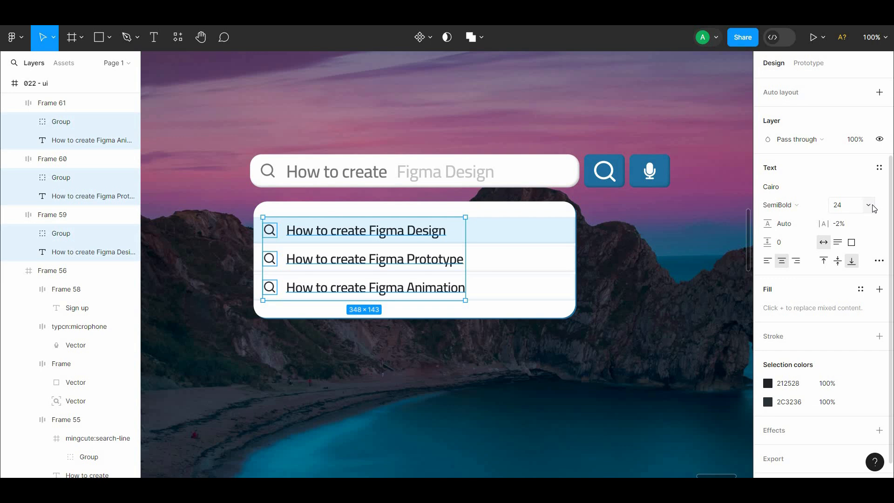
pyautogui.click(838, 205)
pyautogui.click(857, 191)
pyautogui.click(505, 274)
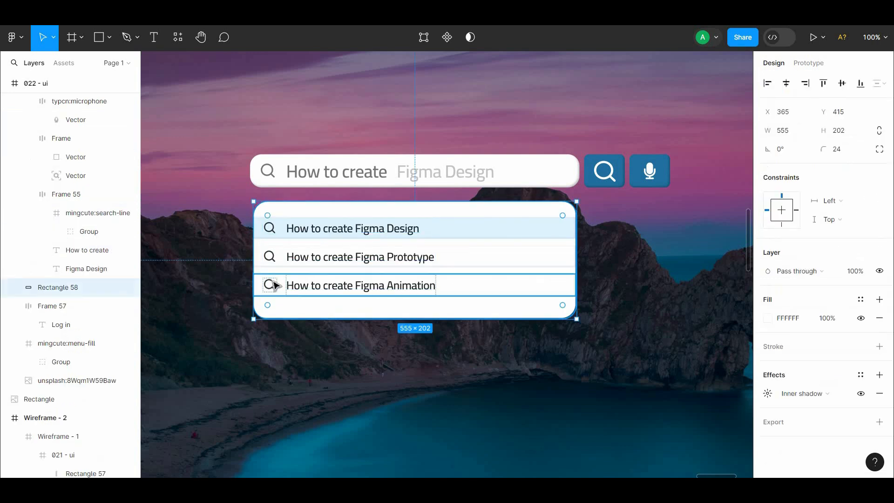
pyautogui.doubleClick(272, 282)
pyautogui.keyDown('shift'); pyautogui.click(271, 258); pyautogui.keyUp('shift')
pyautogui.keyDown('shift'); pyautogui.click(271, 230); pyautogui.keyUp('shift')
pyautogui.click(862, 151)
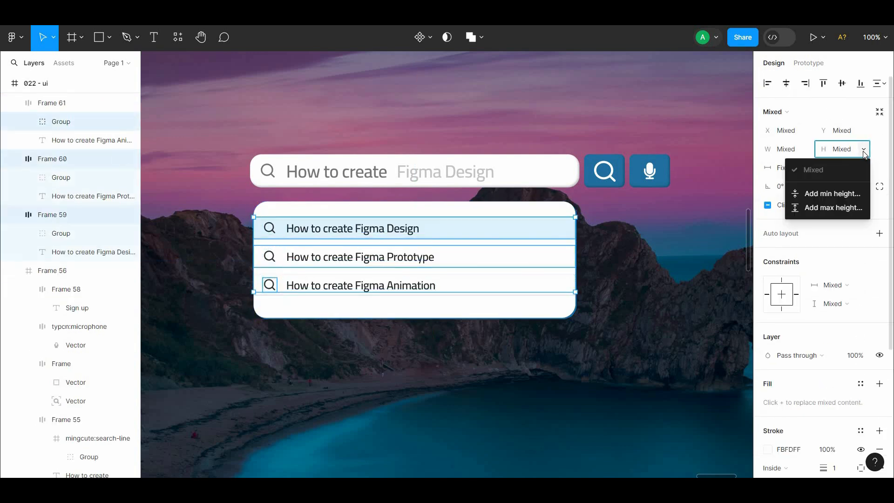
pyautogui.click(862, 152)
pyautogui.keyDown('shift'); pyautogui.click(271, 258); pyautogui.keyUp('shift')
pyautogui.keyDown('shift'); pyautogui.click(271, 257); pyautogui.keyUp('shift')
pyautogui.keyDown('shift'); pyautogui.click(270, 258); pyautogui.keyUp('shift')
pyautogui.click(419, 330)
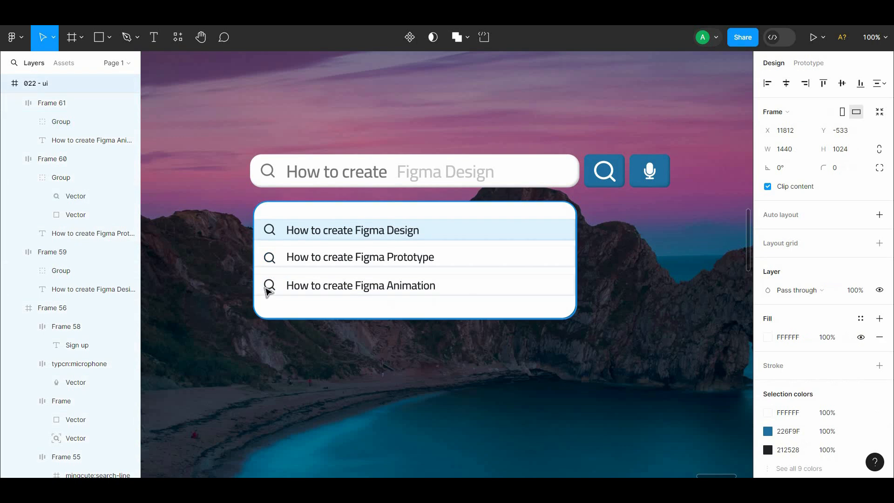
# - Set the size of the search icon in the "How to create Figma Animation" row to 20
pyautogui.doubleClick(269, 286)
pyautogui.write('20')
pyautogui.click(586, 258)
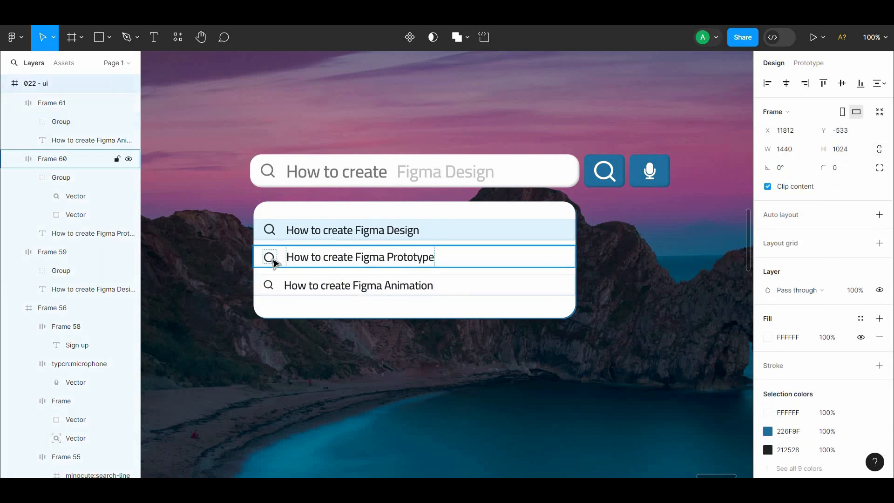
# - Shrink the search icon in the "How to create Figma Prototype" row to match the icon in the row below
pyautogui.doubleClick(273, 259)
pyautogui.keyDown('shift'); pyautogui.click(272, 233); pyautogui.keyUp('shift')
pyautogui.keyDown('shift'); pyautogui.click(273, 233); pyautogui.keyUp('shift')
pyautogui.keyDown('shift'); pyautogui.click(274, 233); pyautogui.keyUp('shift')
pyautogui.keyDown('shift'); pyautogui.click(274, 234); pyautogui.keyUp('shift')
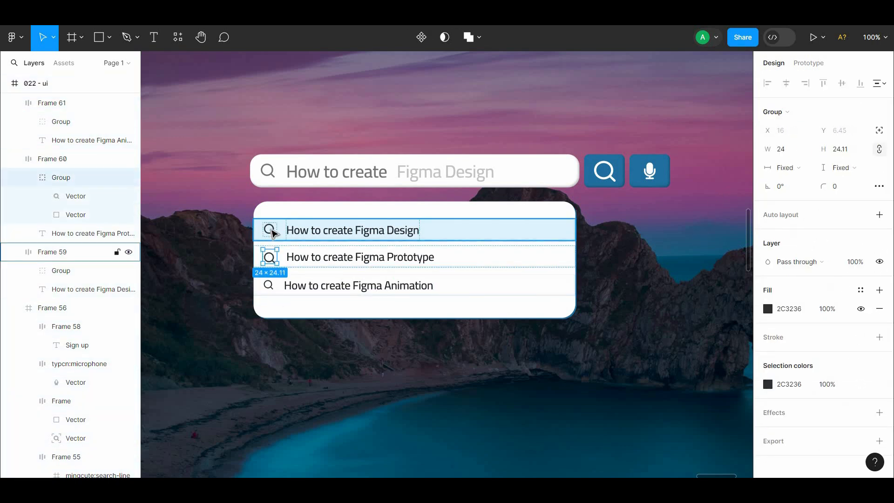
pyautogui.click(274, 233)
pyautogui.click(274, 257)
pyautogui.click(271, 258)
pyautogui.click(855, 150)
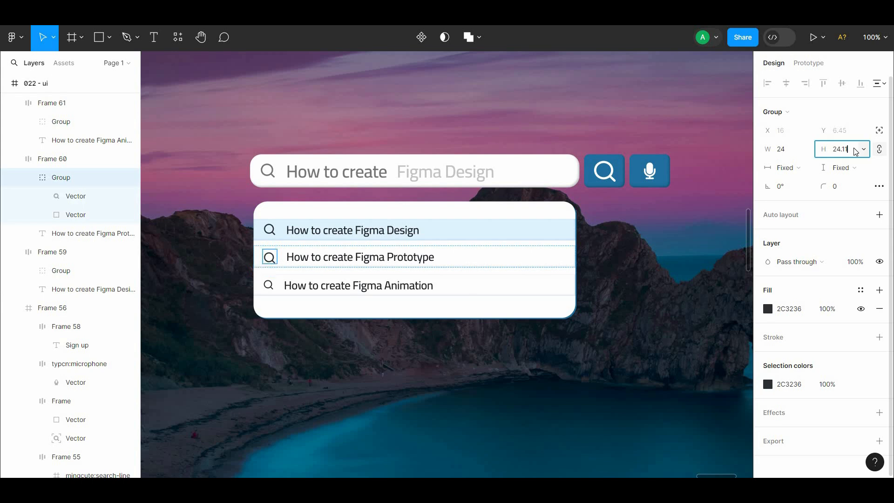
pyautogui.click(352, 104)
# - Shrink the search icon in the "How to create Figma Design" row to match the icons in the rows below
pyautogui.click(280, 228)
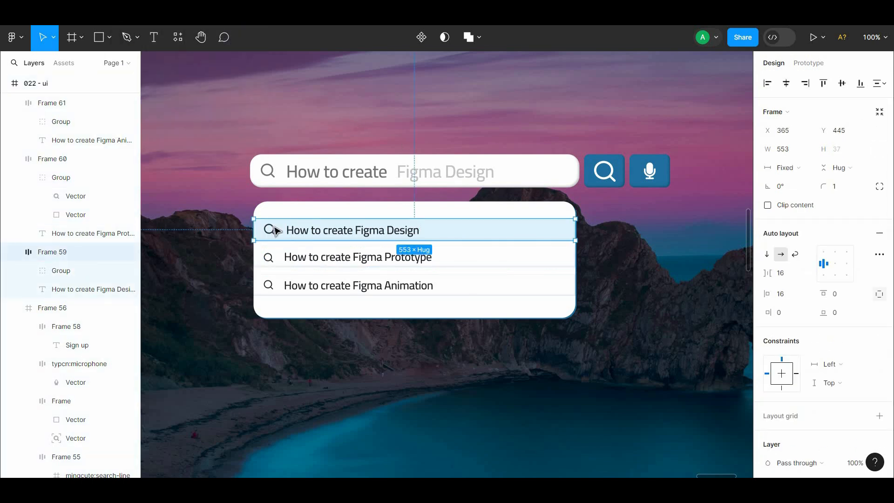
pyautogui.doubleClick(270, 229)
pyautogui.click(415, 118)
pyautogui.scroll(-1, 275, 215)
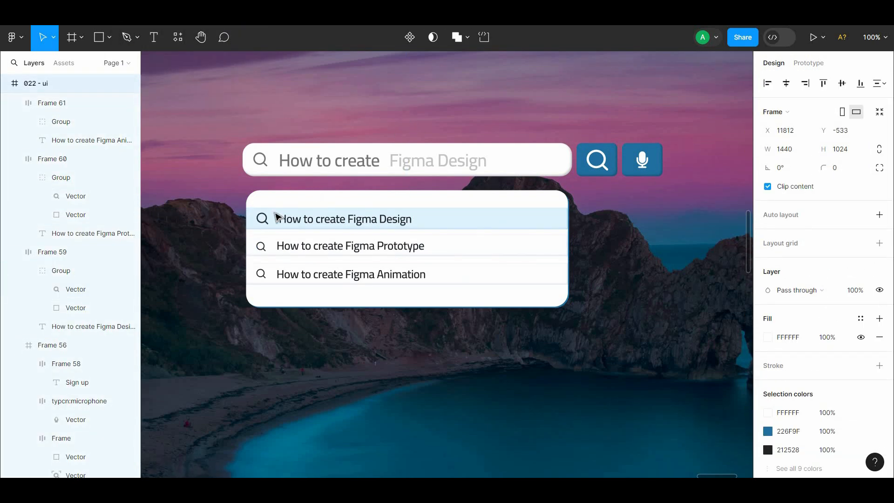
pyautogui.doubleClick(264, 219)
pyautogui.press('Escape')
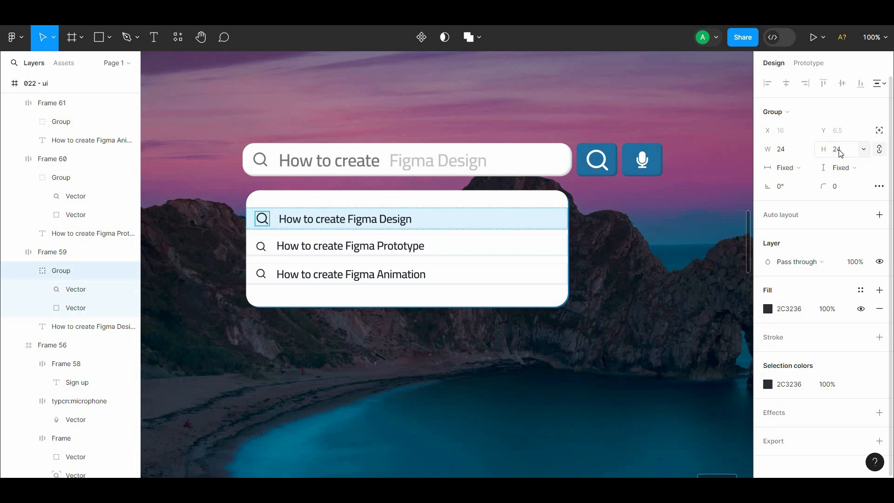
pyautogui.click(702, 156)
# - Set the fill opacity of the rounded suggestion box behind the three rows to 35%
pyautogui.moveTo(490, 163); pyautogui.dragTo(469, 183)
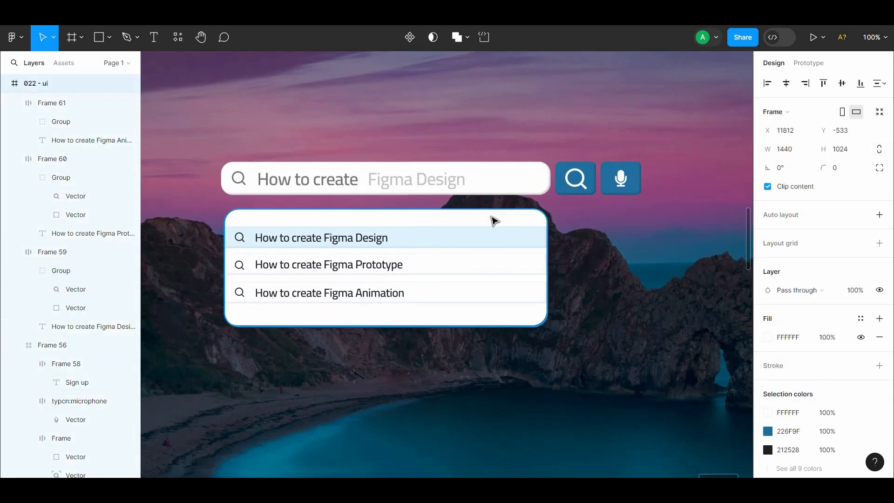
pyautogui.click(493, 217)
pyautogui.click(768, 318)
pyautogui.moveTo(698, 348); pyautogui.dragTo(675, 350)
pyautogui.click(547, 350)
pyautogui.click(520, 321)
pyautogui.doubleClick(590, 319)
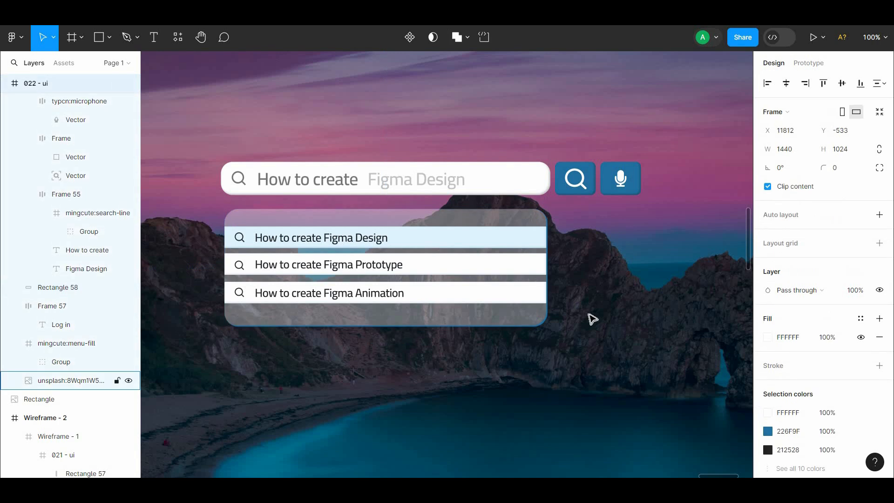
# - Remove the suggestion box's inner shadow and give it an inside stroke of FFFFFF, width 1
pyautogui.click(521, 316)
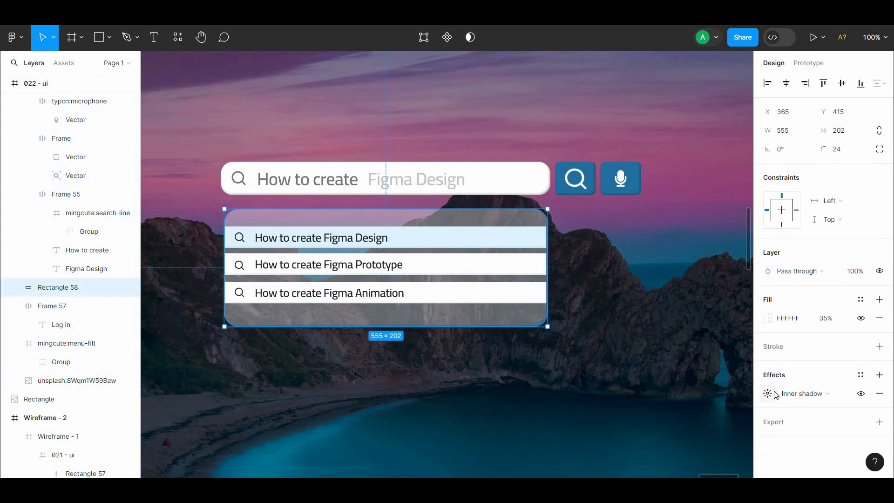
pyautogui.click(880, 392)
pyautogui.click(879, 347)
pyautogui.click(767, 364)
pyautogui.moveTo(625, 198); pyautogui.dragTo(576, 127)
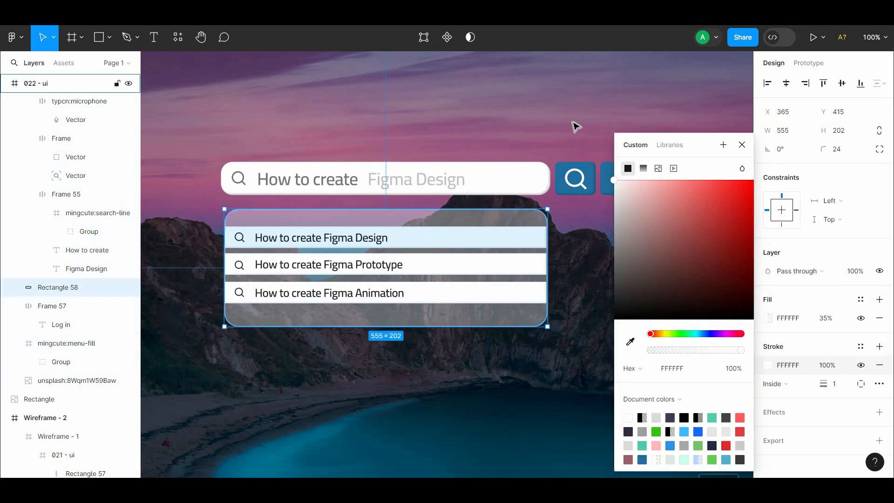
pyautogui.click(576, 125)
# - Set the suggestion box's corner radius to 6
pyautogui.scroll(-1, 512, 299)
pyautogui.click(512, 299)
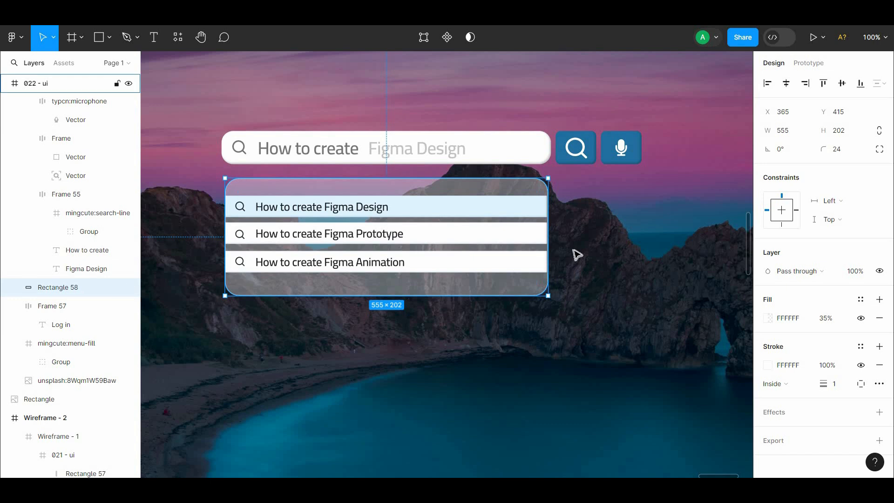
pyautogui.moveTo(832, 149); pyautogui.dragTo(709, 158)
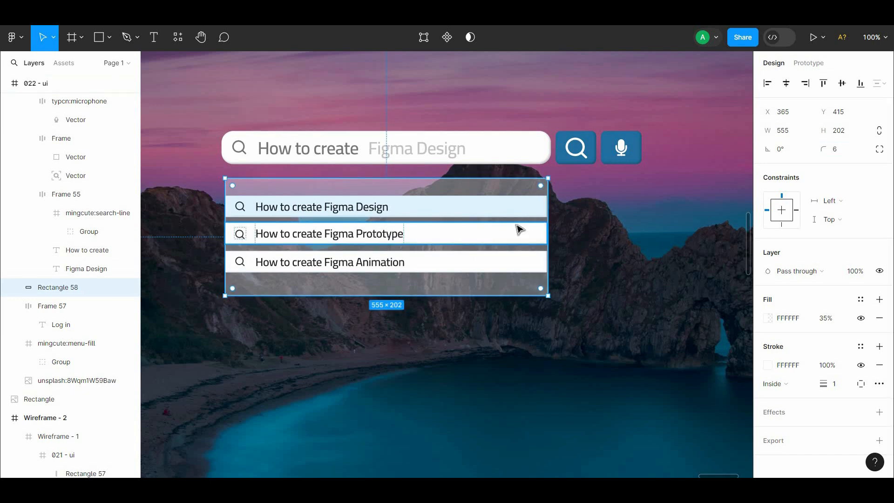
# - Remove the FBFDFF stroke from each of the three suggestion rows
pyautogui.scroll(5, 519, 230)
pyautogui.moveTo(523, 198); pyautogui.dragTo(542, 301)
pyautogui.scroll(-5, 884, 364)
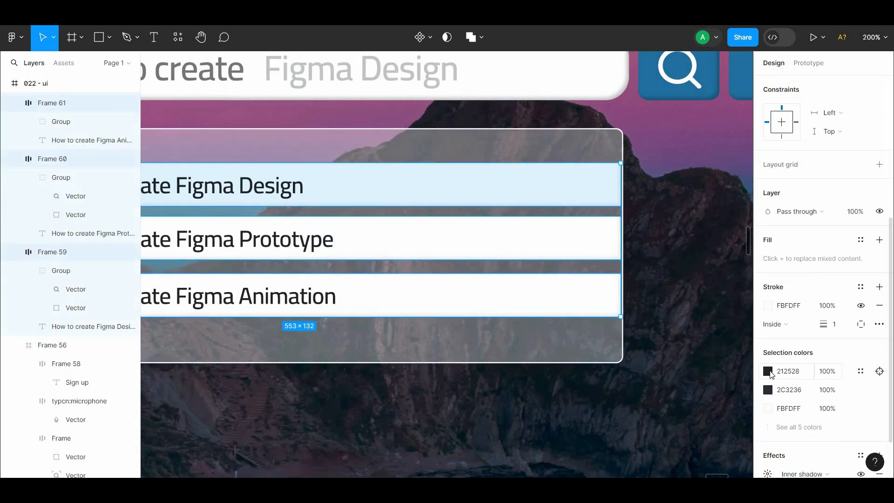
pyautogui.click(604, 293)
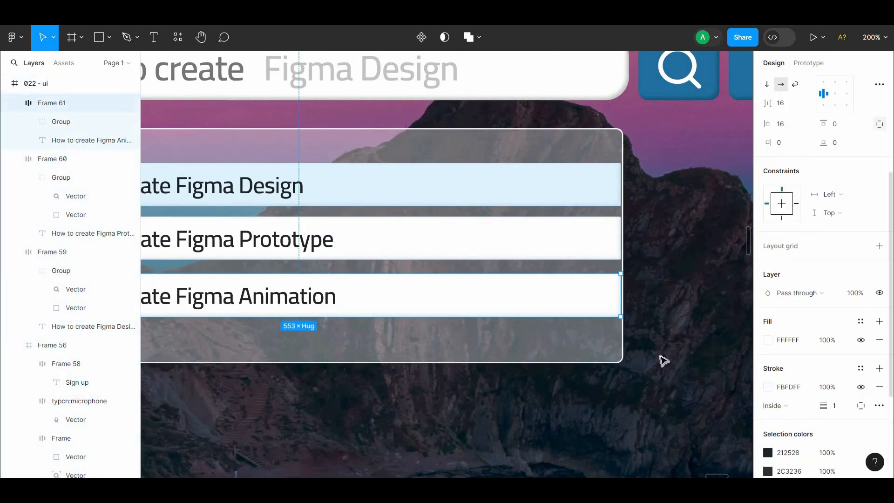
pyautogui.click(878, 387)
pyautogui.press('Escape')
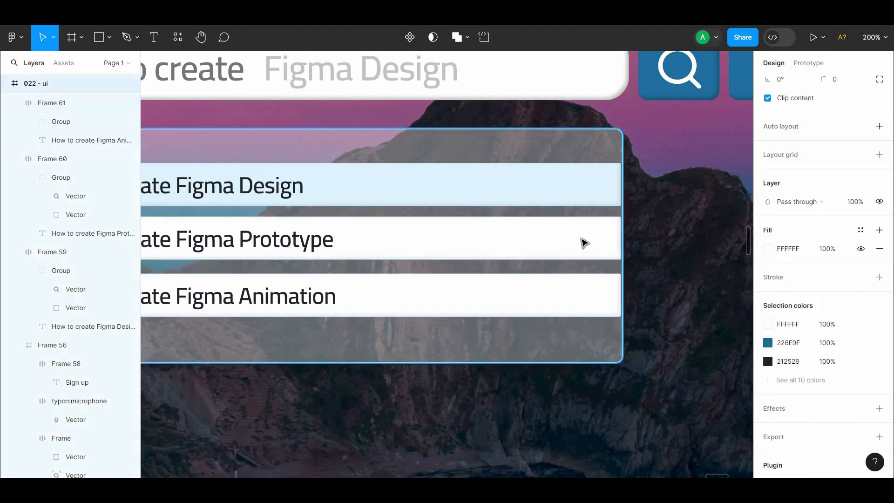
pyautogui.click(583, 187)
pyautogui.click(565, 251)
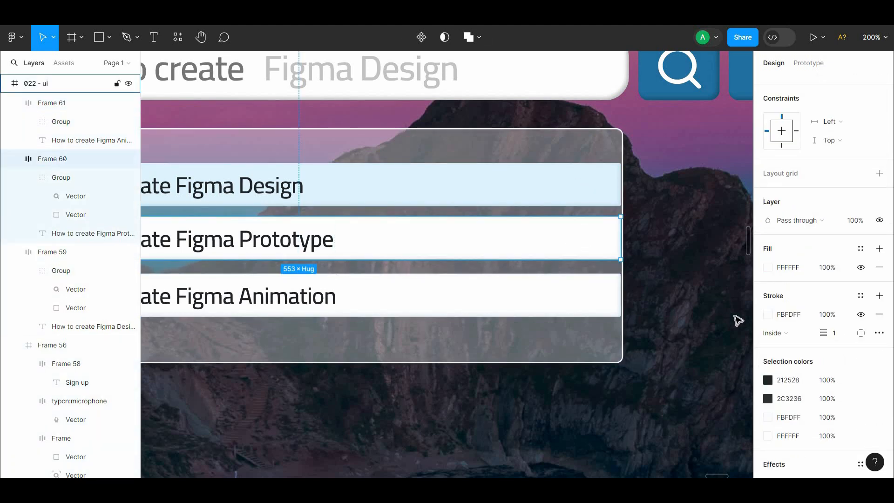
pyautogui.click(687, 295)
pyautogui.moveTo(592, 217); pyautogui.dragTo(614, 272)
pyautogui.click(614, 278)
pyautogui.click(673, 274)
# - Tidy the three suggestion rows to an even vertical spacing of 6
pyautogui.scroll(-5, 644, 262)
pyautogui.click(558, 267)
pyautogui.keyDown('shift'); pyautogui.click(544, 241); pyautogui.keyUp('shift')
pyautogui.keyDown('shift'); pyautogui.click(527, 225); pyautogui.keyUp('shift')
pyautogui.keyDown('shift'); pyautogui.click(518, 225); pyautogui.keyUp('shift')
pyautogui.keyDown('shift'); pyautogui.click(517, 220); pyautogui.keyUp('shift')
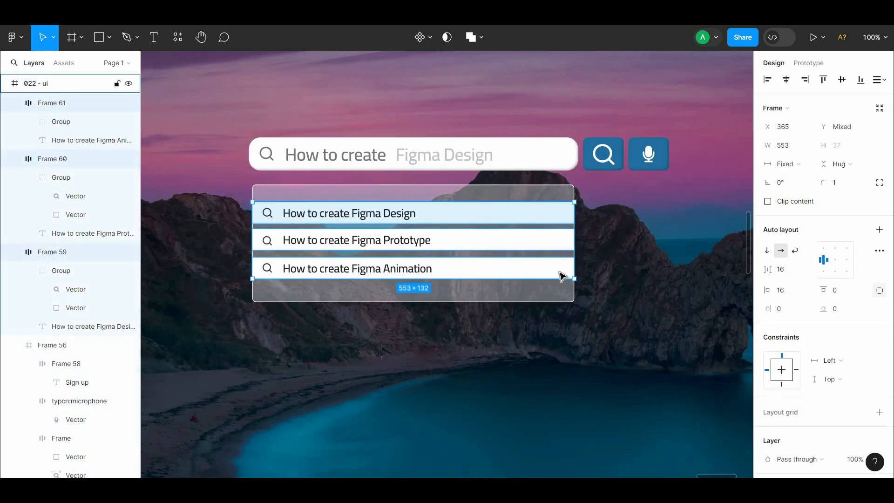
pyautogui.click(566, 272)
pyautogui.click(642, 246)
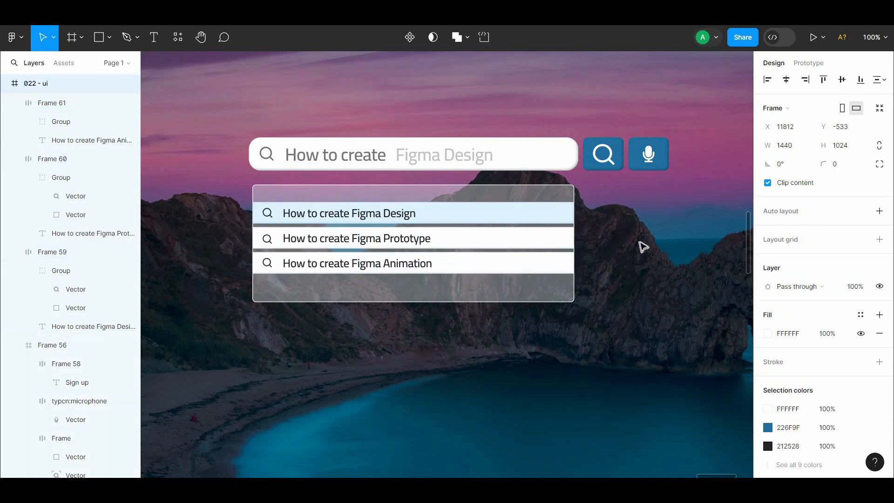
# - Frame the three suggestion rows together and centre that frame vertically on the suggestion box
pyautogui.hscroll(2, 610, 235)
pyautogui.scroll(1, 610, 235)
pyautogui.click(494, 280)
pyautogui.keyDown('shift'); pyautogui.click(486, 255); pyautogui.keyUp('shift')
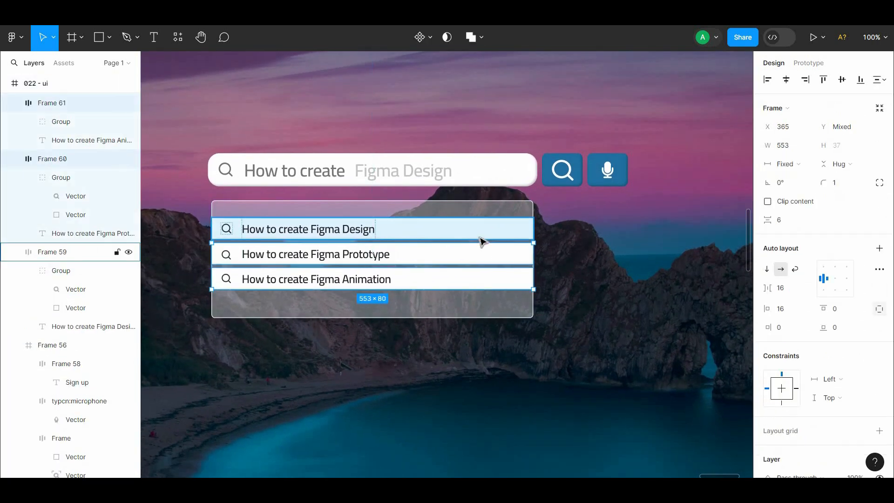
pyautogui.keyDown('shift'); pyautogui.click(480, 236); pyautogui.keyUp('shift')
pyautogui.rightClick(479, 236)
pyautogui.click(498, 266)
pyautogui.keyDown('shift'); pyautogui.click(470, 304); pyautogui.keyUp('shift')
pyautogui.click(840, 84)
pyautogui.click(617, 234)
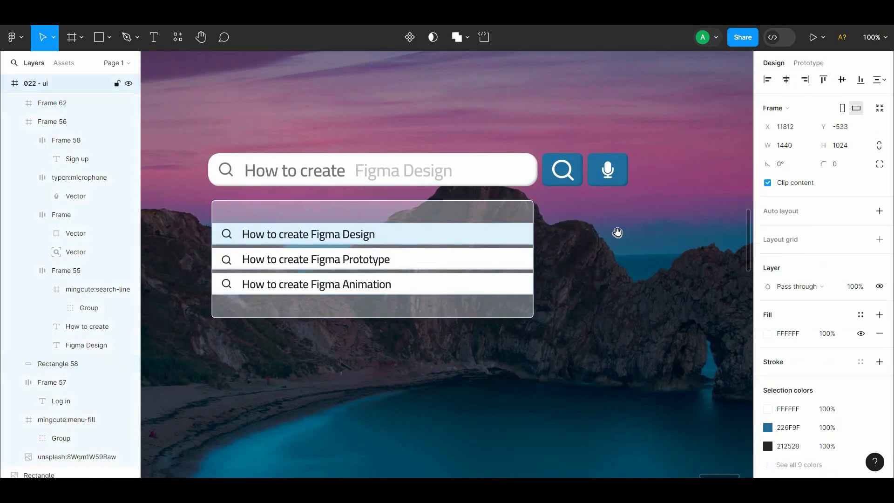
# - Combine the frame of suggestion rows and the translucent suggestion box into one auto layout frame
pyautogui.moveTo(617, 234); pyautogui.dragTo(646, 197)
pyautogui.click(525, 250)
pyautogui.keyDown('shift'); pyautogui.click(525, 276); pyautogui.keyUp('shift')
pyautogui.moveTo(494, 279); pyautogui.dragTo(491, 256)
pyautogui.hotkey('ctrl', 'z')
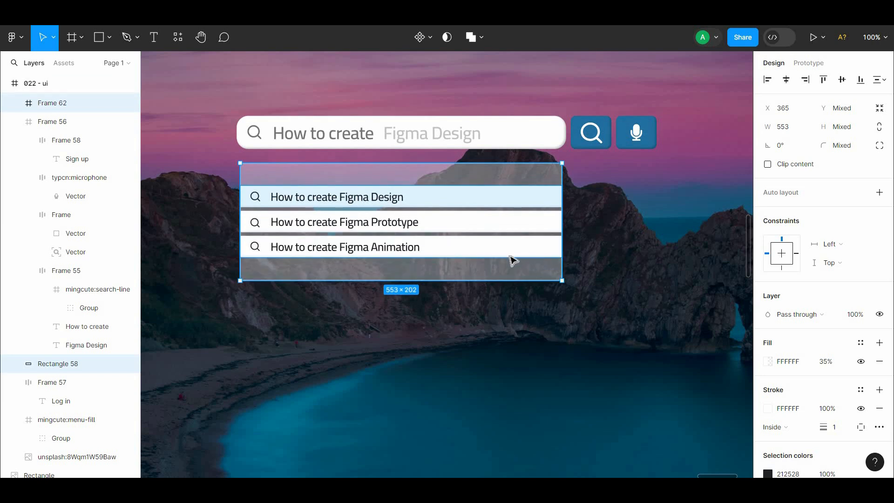
pyautogui.rightClick(512, 259)
pyautogui.click(509, 345)
pyautogui.doubleClick(487, 270)
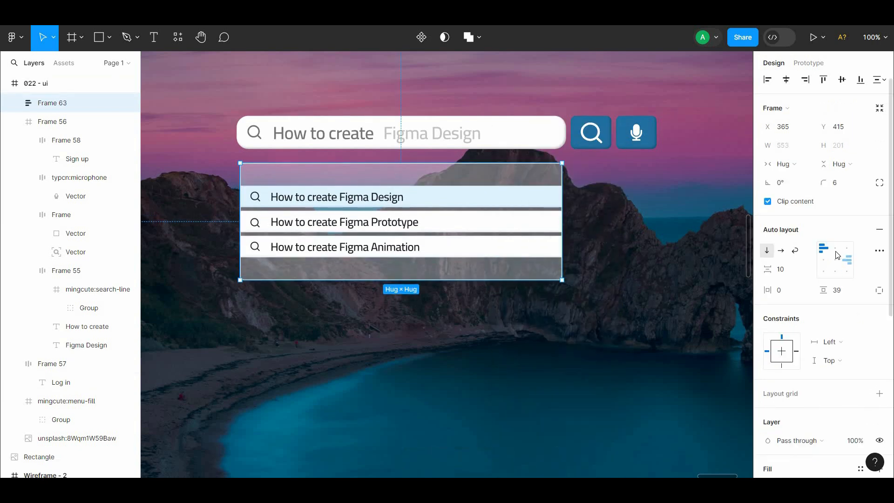
pyautogui.moveTo(457, 280); pyautogui.dragTo(454, 257)
pyautogui.hotkey('ctrl', 'z')
pyautogui.moveTo(431, 163); pyautogui.dragTo(428, 187)
pyautogui.moveTo(427, 280); pyautogui.dragTo(425, 302)
pyautogui.hotkey('ctrl', 'z')
pyautogui.hotkey('ctrl', 'z')
# - Set the suggestions frame's vertical padding to 16 above and below the rows
pyautogui.moveTo(399, 175); pyautogui.dragTo(400, 162)
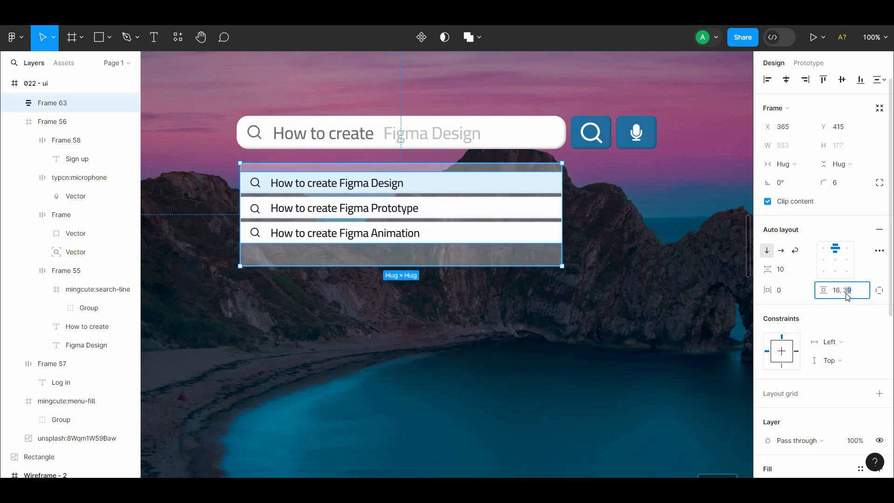
pyautogui.write('16, 16')
pyautogui.click(499, 270)
pyautogui.click(503, 225)
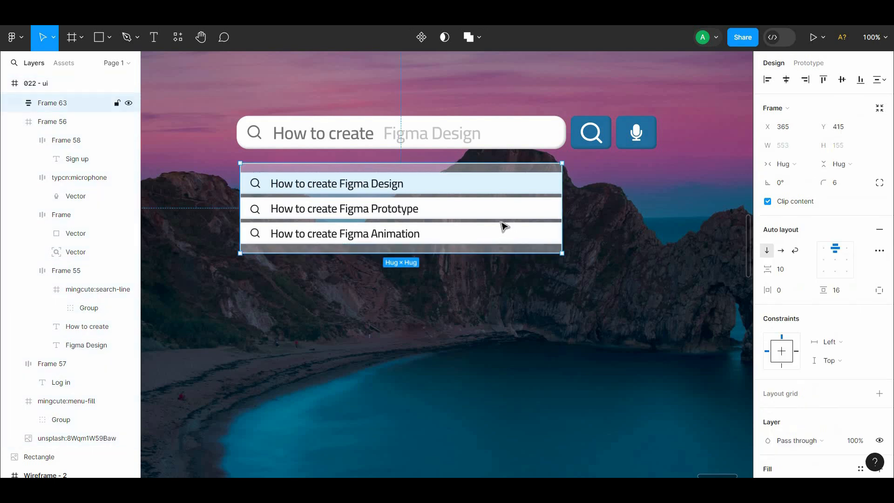
# - Nudge the suggestions frame up by 8 px, closer to the search bar
pyautogui.click(509, 284)
pyautogui.moveTo(508, 285); pyautogui.dragTo(482, 313)
pyautogui.click(451, 243)
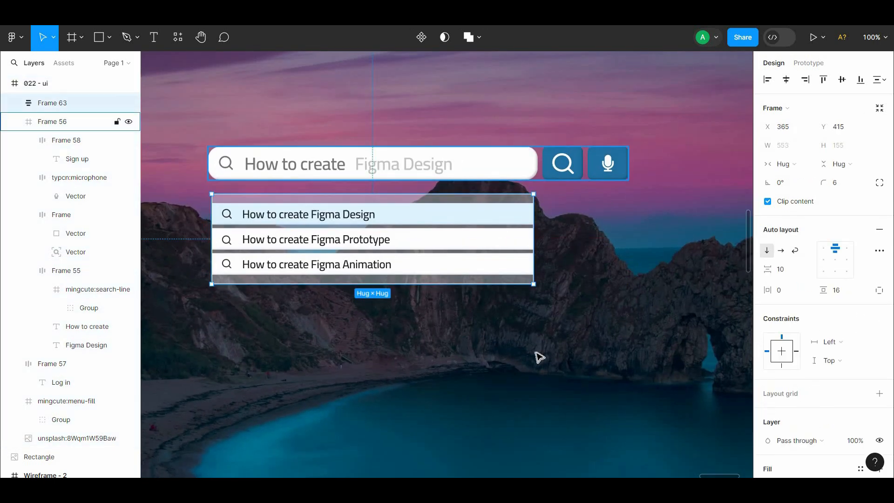
pyautogui.hotkey('alt', 'Up')
pyautogui.hotkey('alt', 'Up')
pyautogui.hotkey('alt', 'Up')
pyautogui.hotkey('alt', 'Up')
pyautogui.hotkey('alt', 'Up')
pyautogui.hotkey('alt', 'Up')
pyautogui.hotkey('alt', 'Up')
pyautogui.hotkey('alt', 'Up')
pyautogui.click(455, 292)
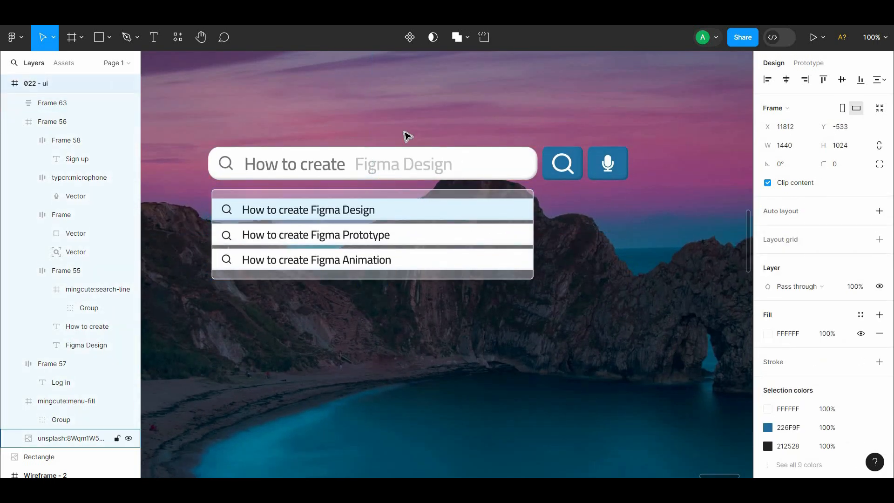
# - Set the Sign up button's drop shadow colour to 000E17
pyautogui.hotkey('ctrl', '-')
pyautogui.moveTo(407, 132); pyautogui.dragTo(350, 127)
pyautogui.click(179, 82)
pyautogui.click(350, 127)
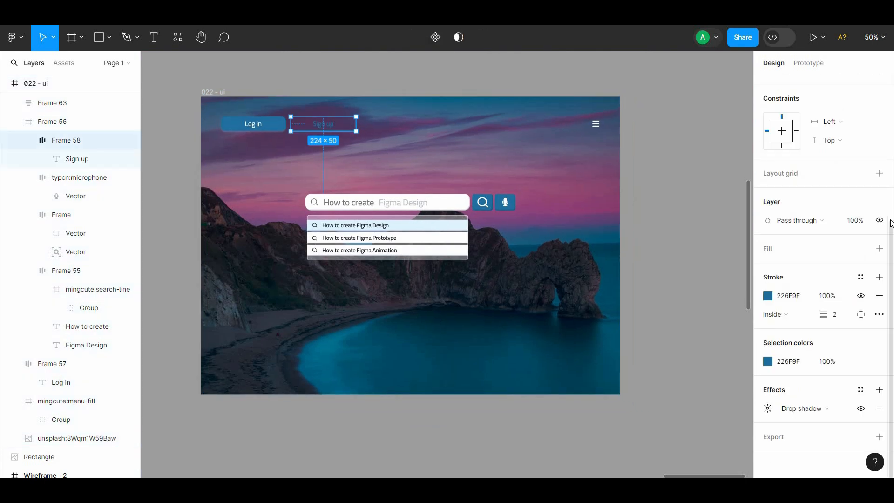
pyautogui.click(767, 409)
pyautogui.click(628, 429)
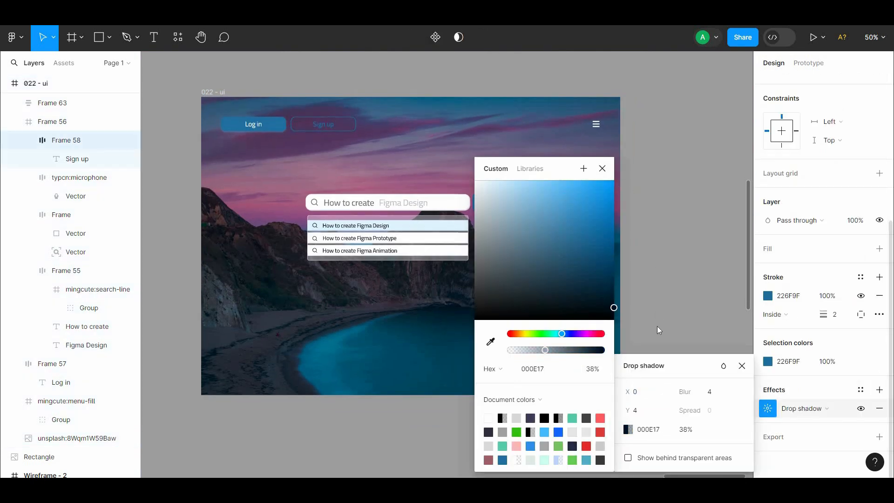
pyautogui.click(647, 302)
# - Change the Log in button's drop shadow to an inner shadow and set its X offset to -2
pyautogui.click(272, 125)
pyautogui.click(810, 409)
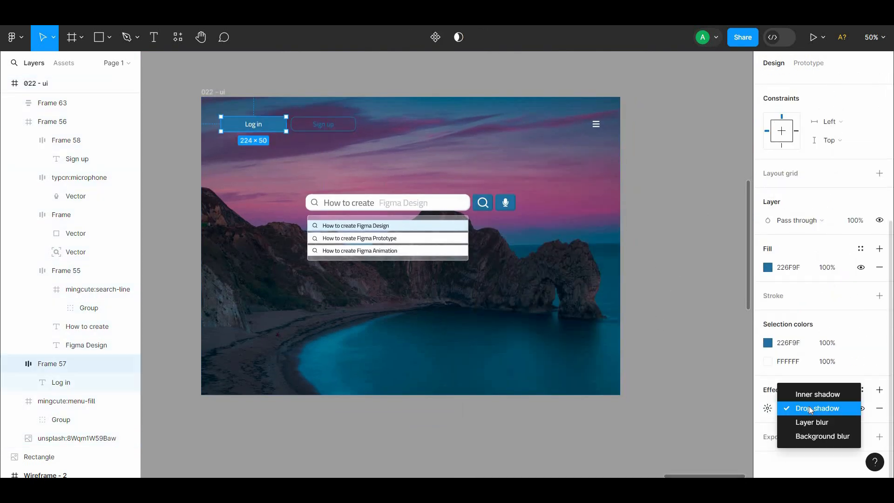
pyautogui.click(810, 409)
pyautogui.click(783, 408)
pyautogui.click(790, 393)
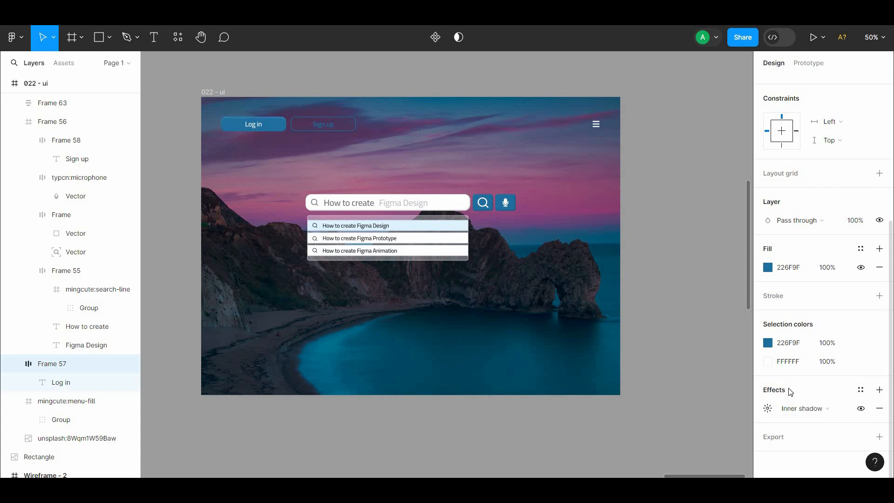
pyautogui.click(769, 409)
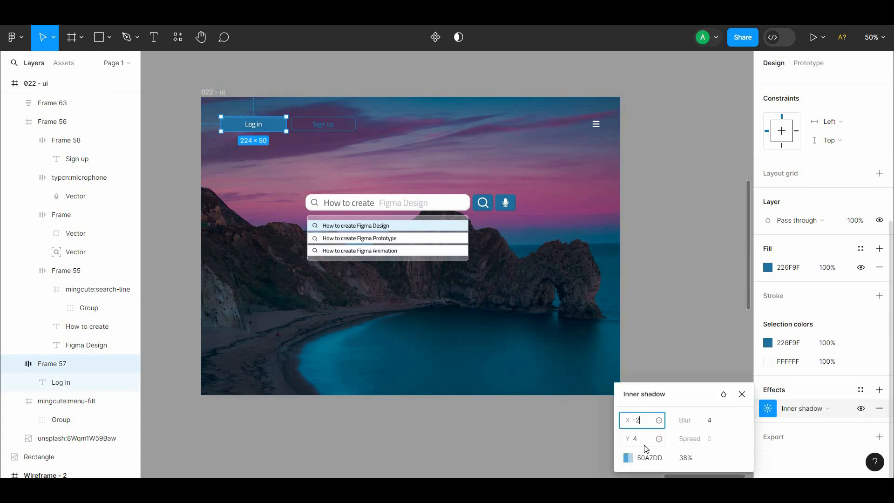
pyautogui.click(648, 345)
pyautogui.click(333, 130)
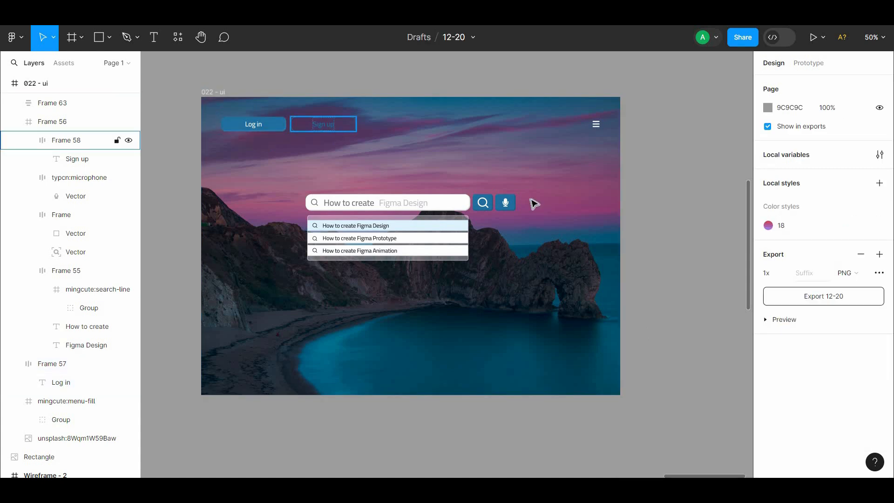
pyautogui.click(650, 260)
pyautogui.scroll(1, 319, 129)
pyautogui.doubleClick(322, 134)
pyautogui.click(340, 94)
pyautogui.click(213, 98)
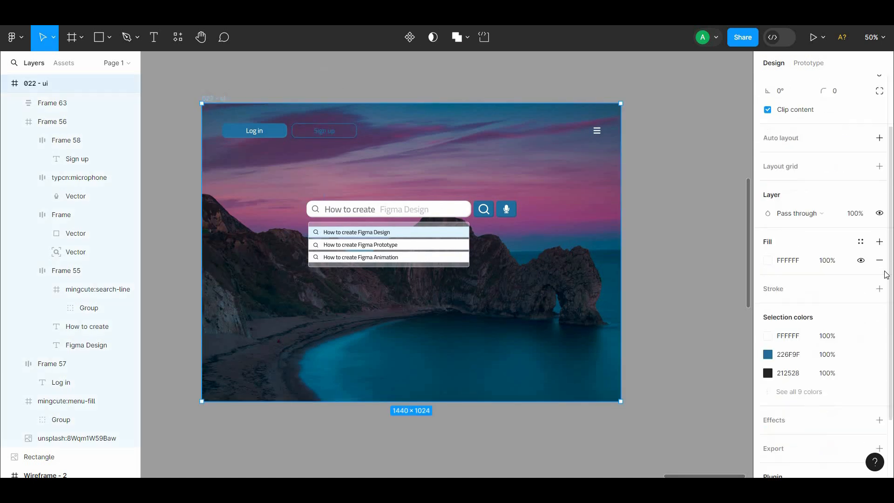
pyautogui.click(768, 317)
pyautogui.moveTo(721, 281); pyautogui.dragTo(712, 228)
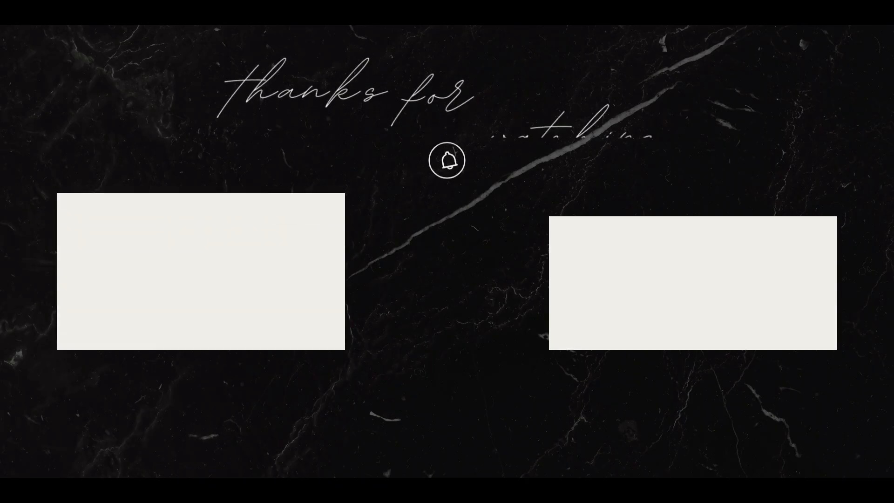